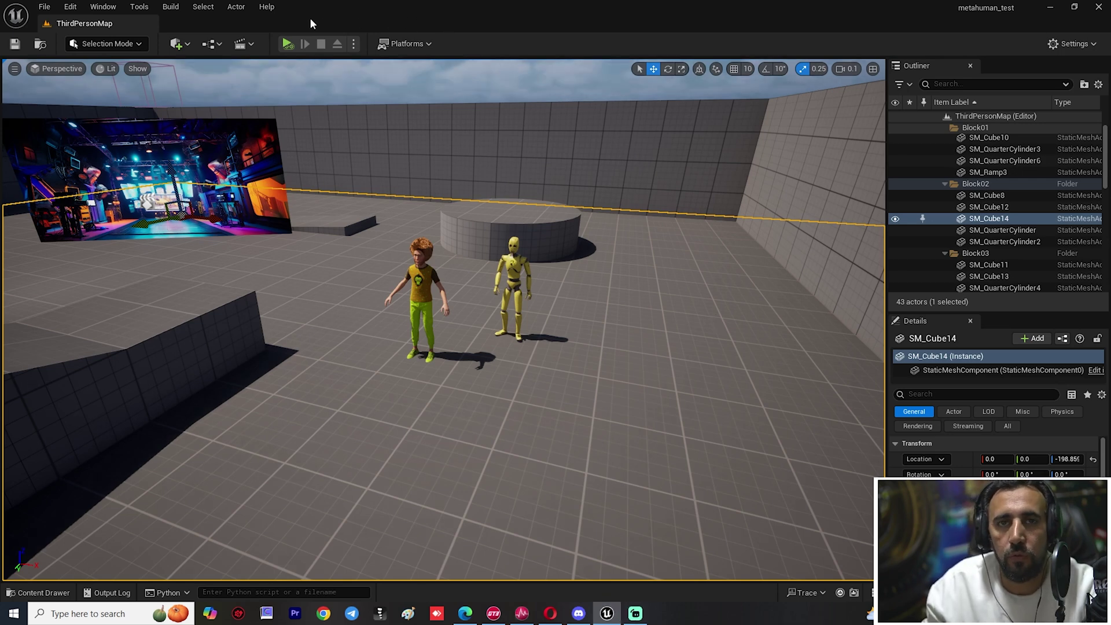
{"action": "left_click", "coordinate": [107, 9]}
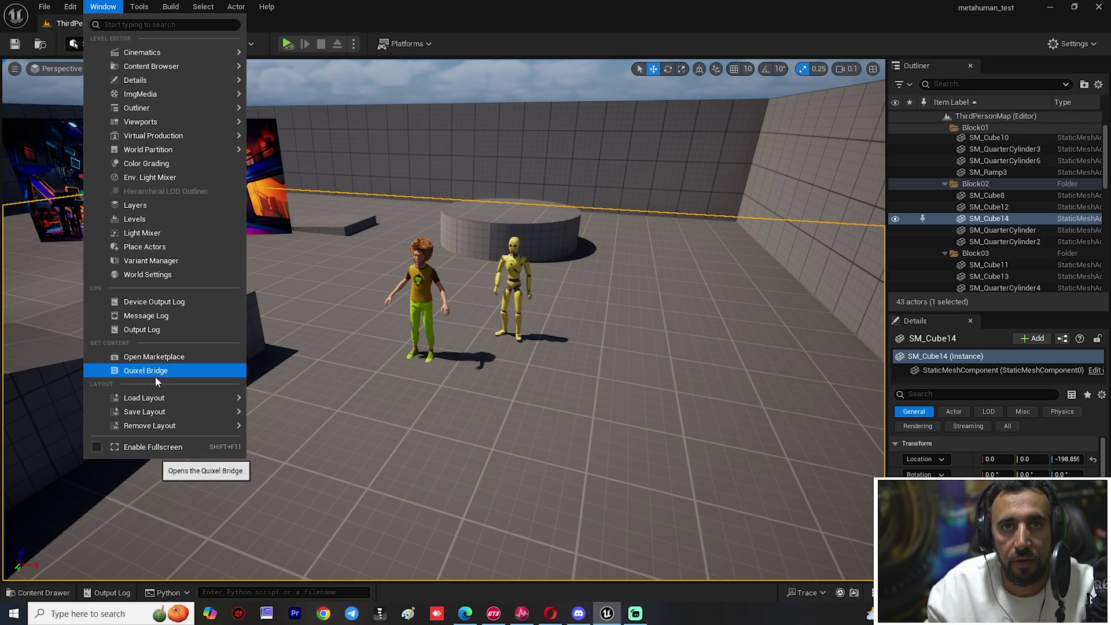
{"action": "left_click", "coordinate": [445, 5]}
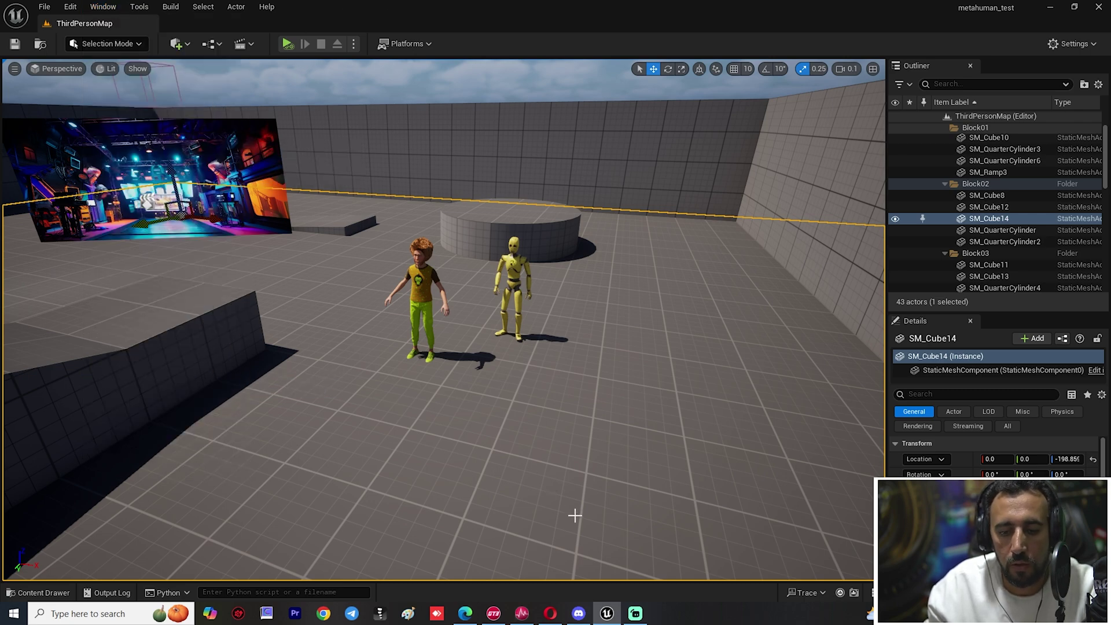
Switch to the Epic Games Launcher and open the Fab marketplace website from its Fab page
{"action": "key", "text": "super"}
{"action": "type", "text": "epic"}
{"action": "key", "text": "Return"}
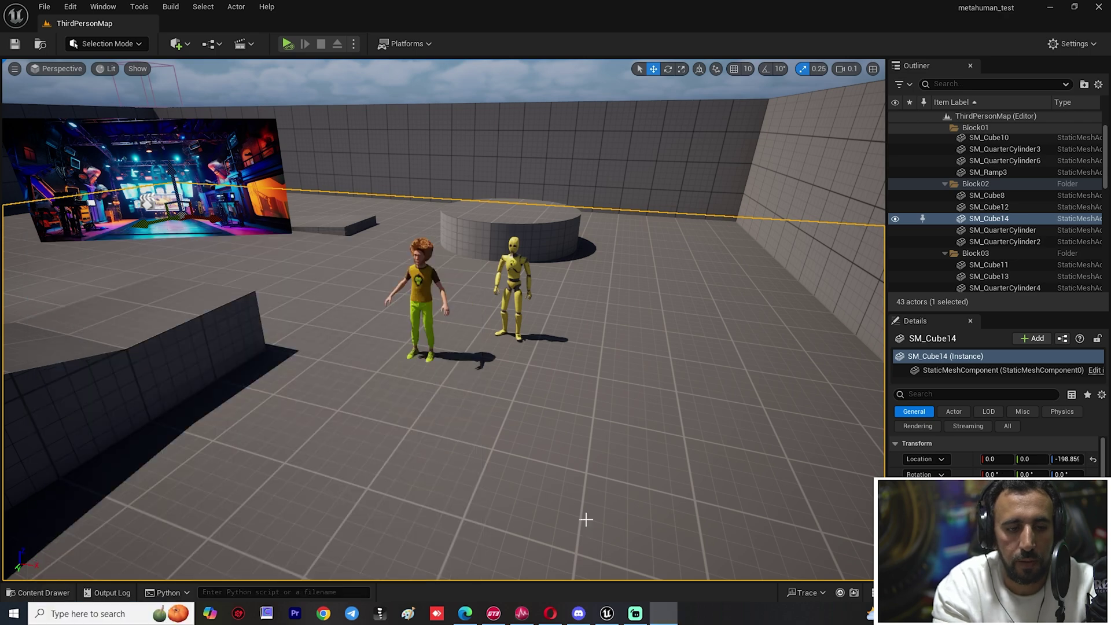
{"action": "left_click", "coordinate": [206, 33]}
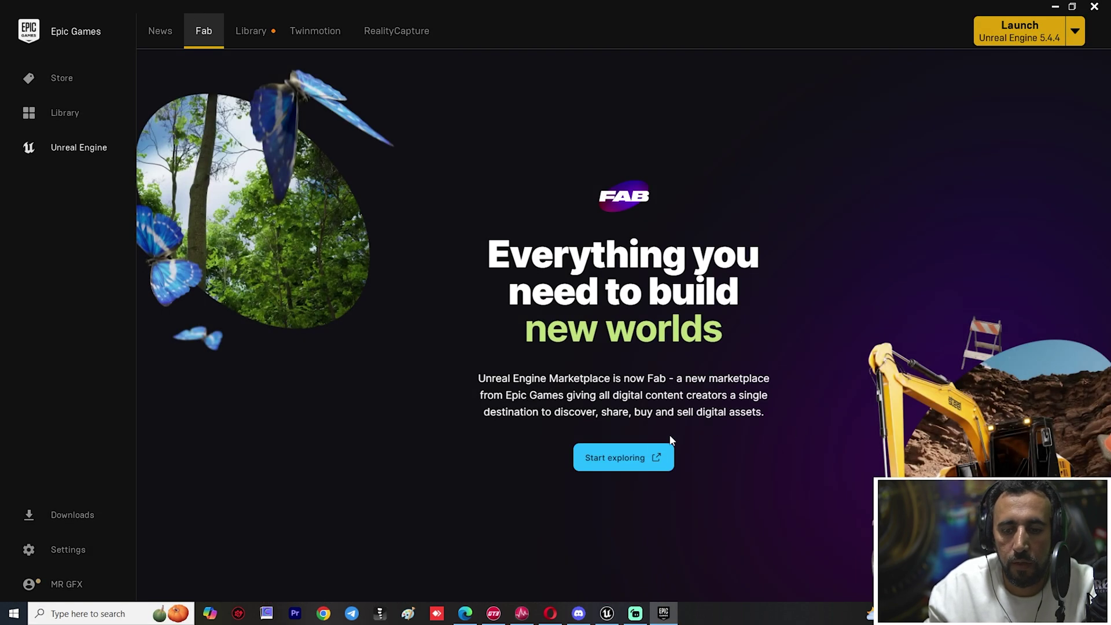
{"action": "left_click", "coordinate": [637, 456]}
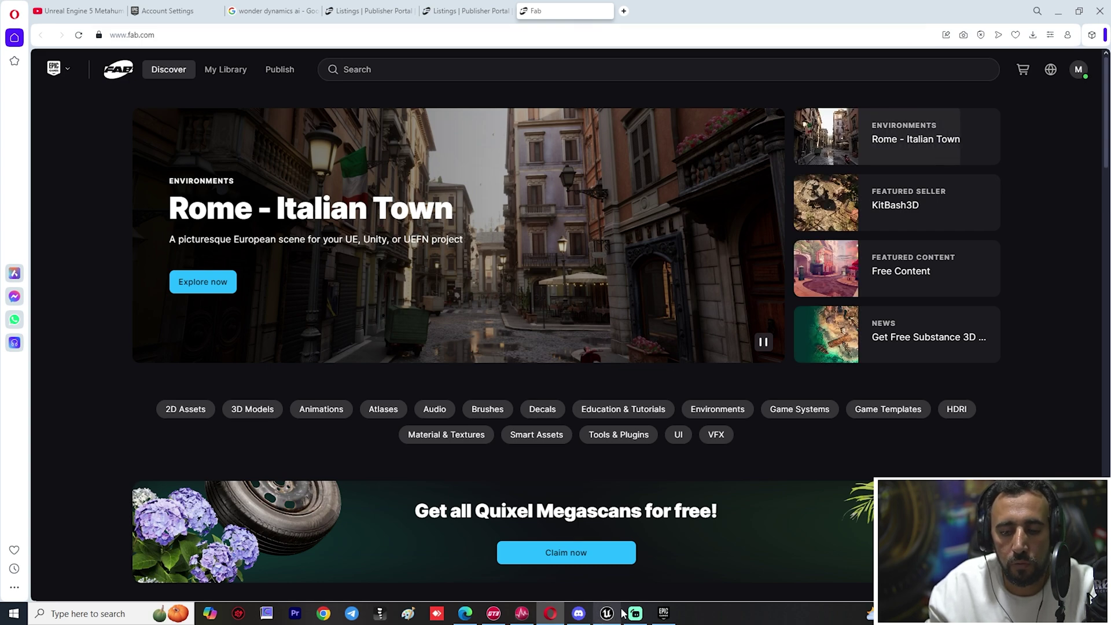
Switch back to the Unreal Editor, look for a Fab entry among the content sources, and close the metahuman_test project
{"action": "left_click", "coordinate": [607, 613]}
{"action": "left_click", "coordinate": [115, 8]}
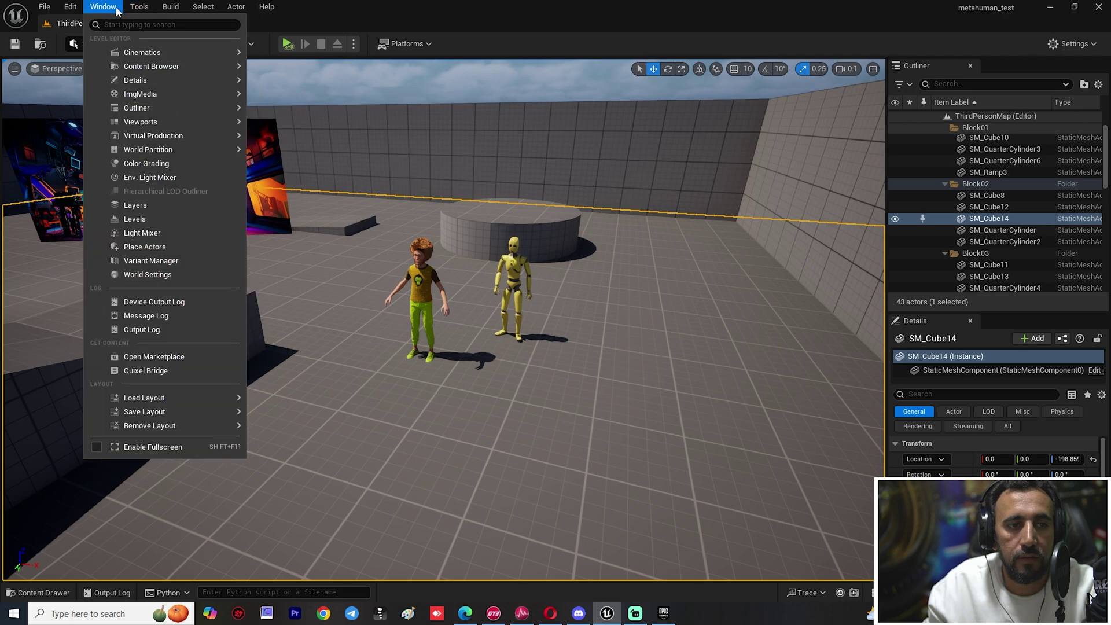
{"action": "left_click", "coordinate": [136, 7]}
{"action": "left_click", "coordinate": [119, 7]}
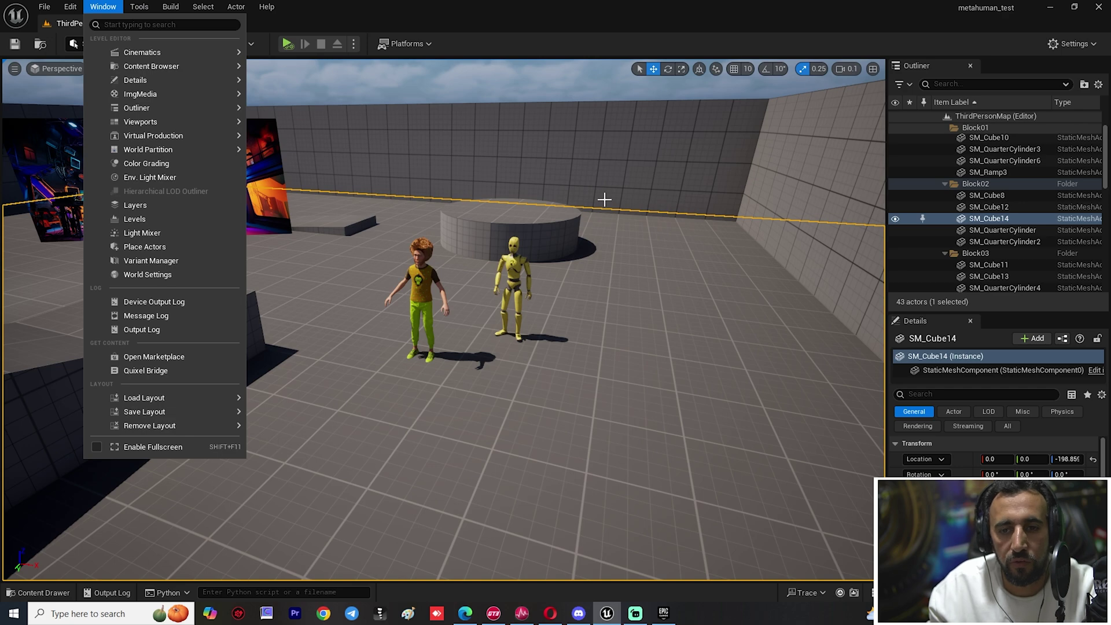
{"action": "left_click", "coordinate": [638, 160]}
{"action": "left_click", "coordinate": [1102, 6]}
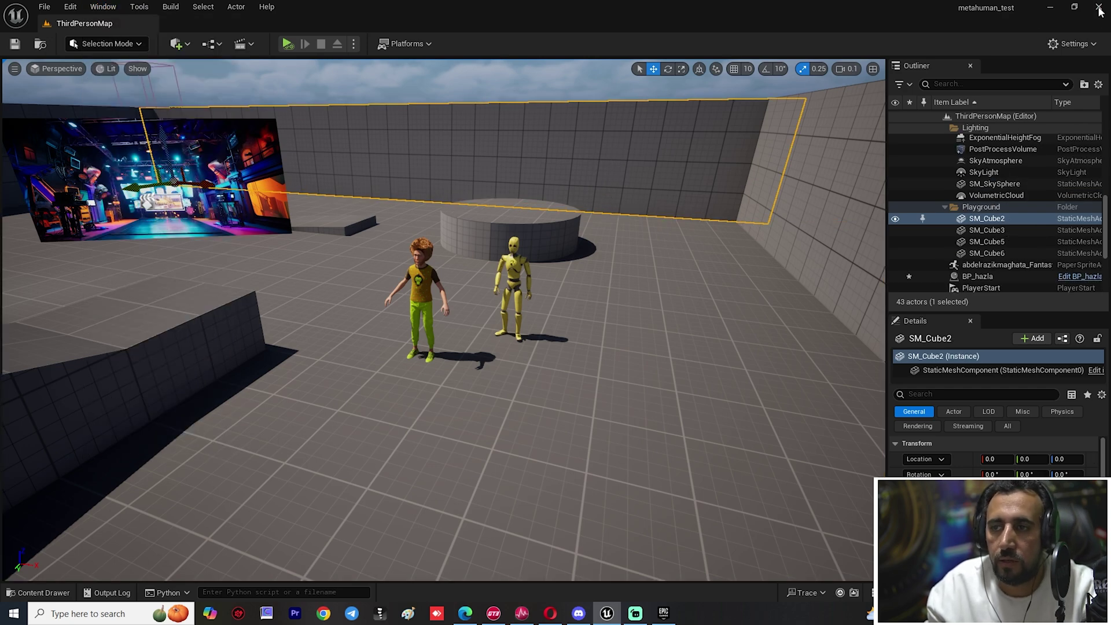
{"action": "left_click", "coordinate": [588, 438]}
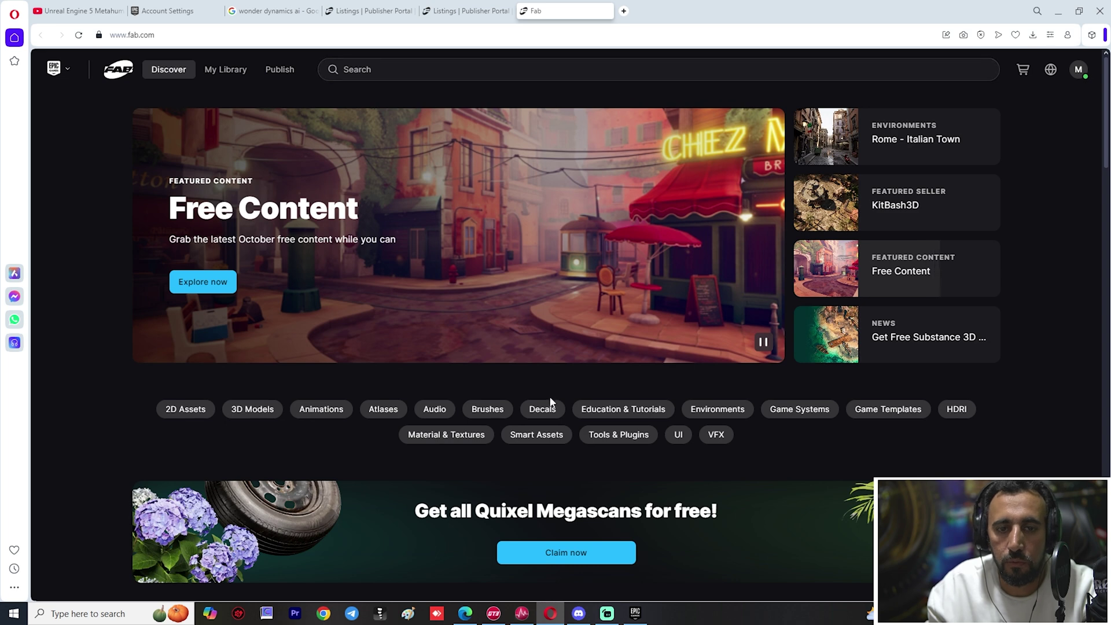
Switch to the Epic Games Launcher and search the Fab Library for "fab"
{"action": "left_click", "coordinate": [631, 614]}
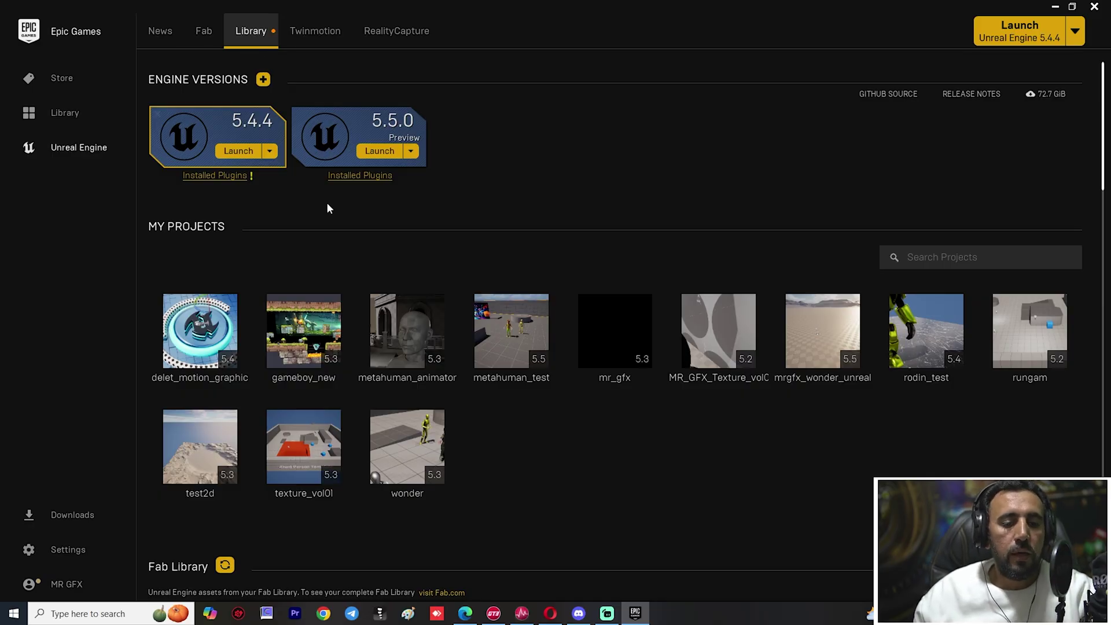
{"action": "scroll", "coordinate": [682, 429], "scroll_direction": "down", "scroll_amount": 3}
{"action": "scroll", "coordinate": [678, 401], "scroll_direction": "down", "scroll_amount": 2}
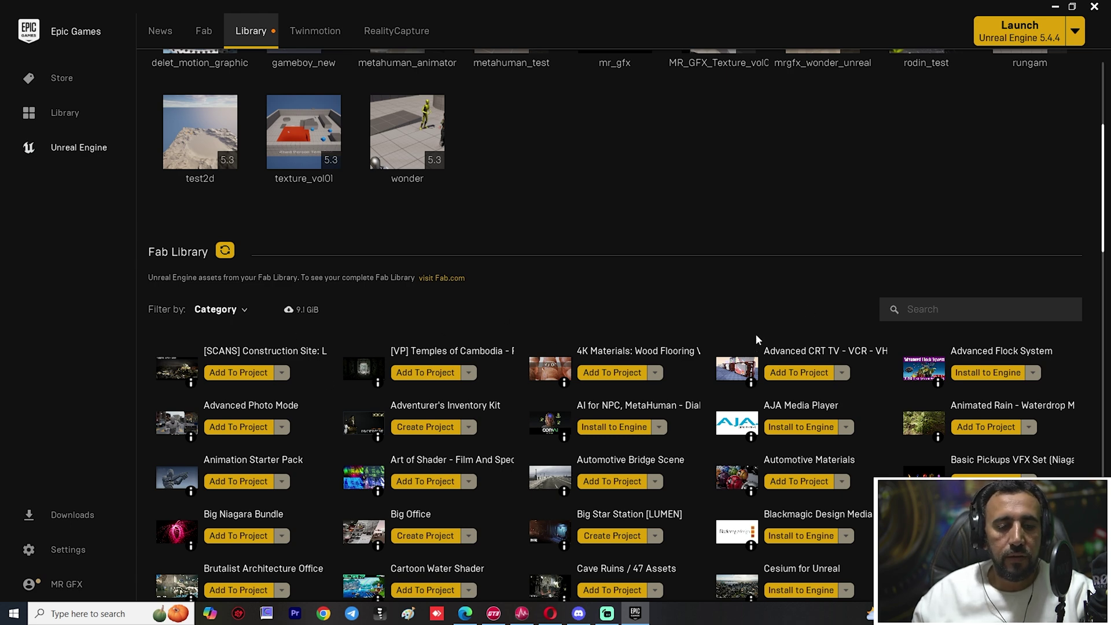
{"action": "left_click", "coordinate": [933, 308]}
{"action": "type", "text": "f"}
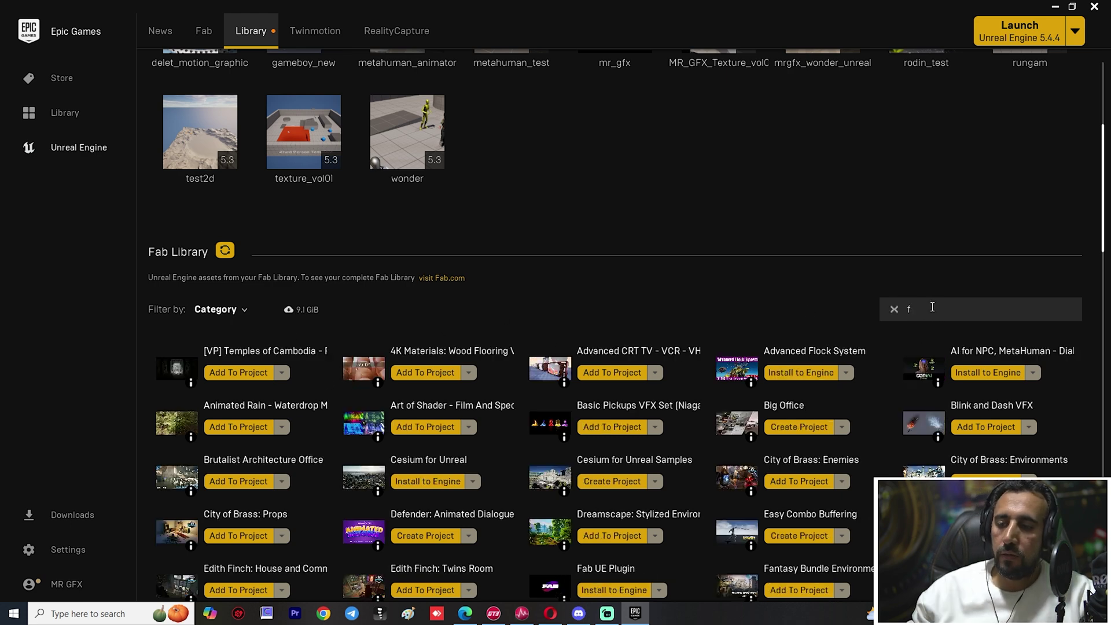
{"action": "type", "text": "ab"}
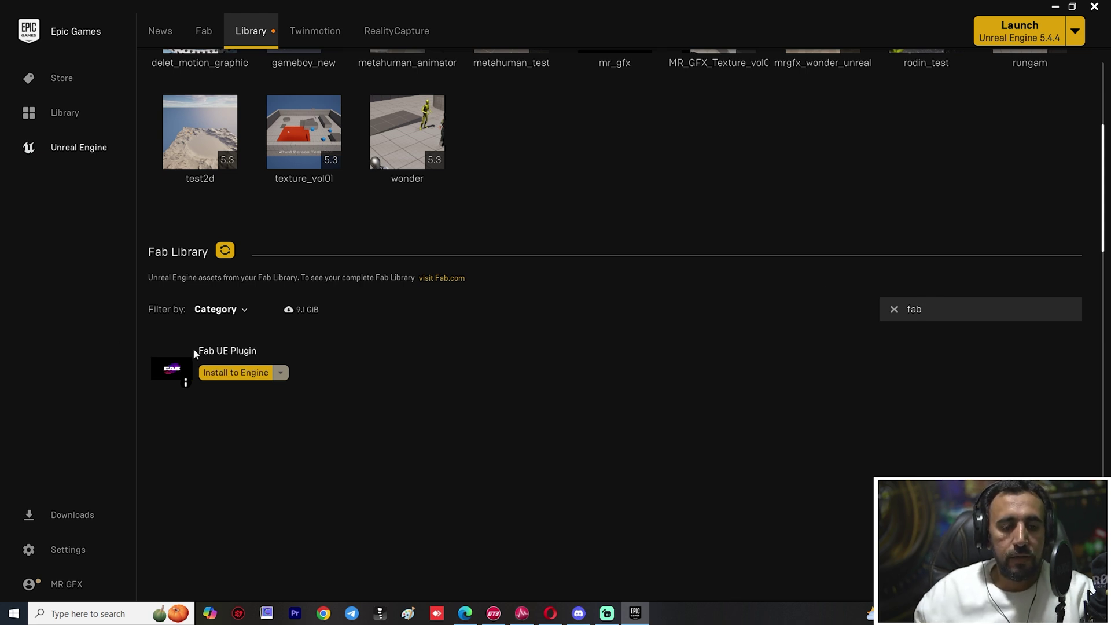
Install the Fab UE Plugin to engine version 5.5
{"action": "left_click", "coordinate": [234, 373]}
{"action": "left_click", "coordinate": [496, 309]}
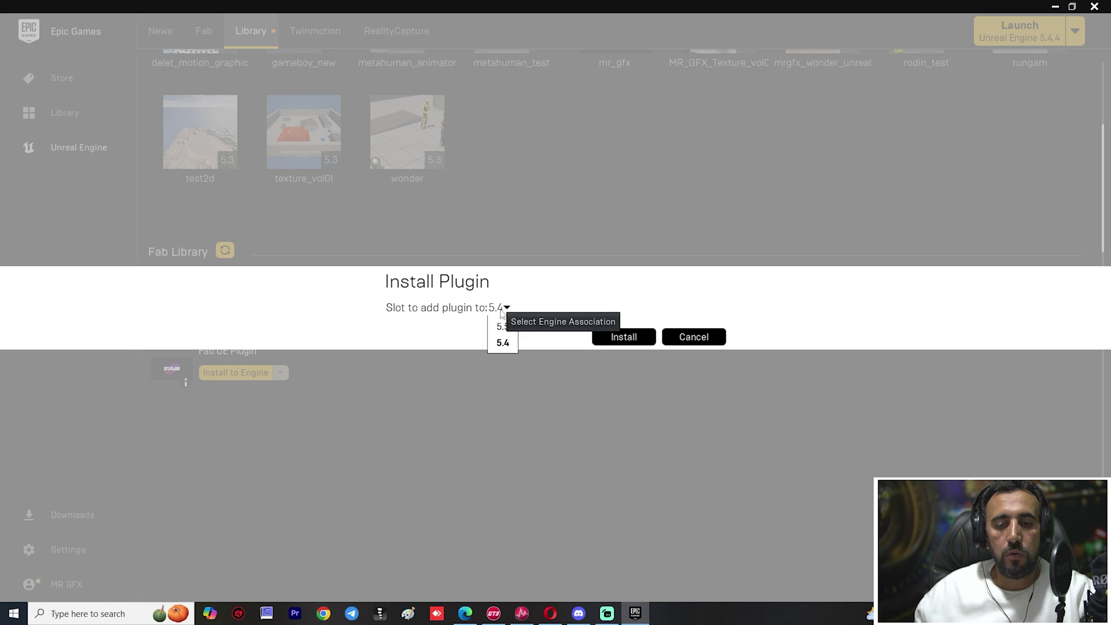
{"action": "left_click", "coordinate": [539, 304]}
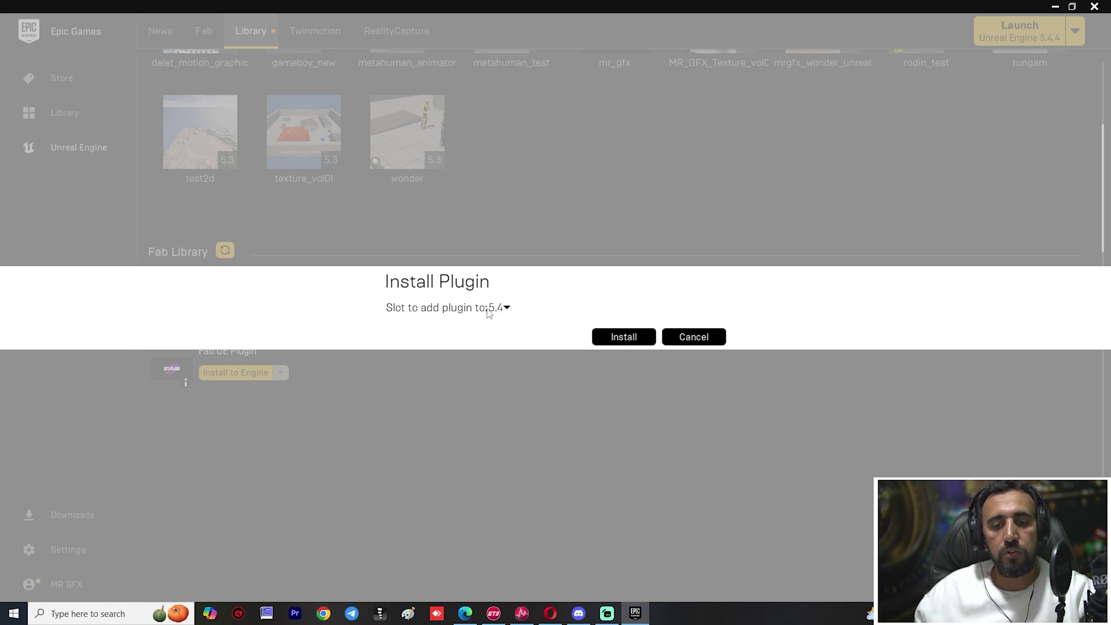
{"action": "left_click", "coordinate": [489, 310]}
{"action": "left_click", "coordinate": [530, 292]}
{"action": "left_click", "coordinate": [504, 309]}
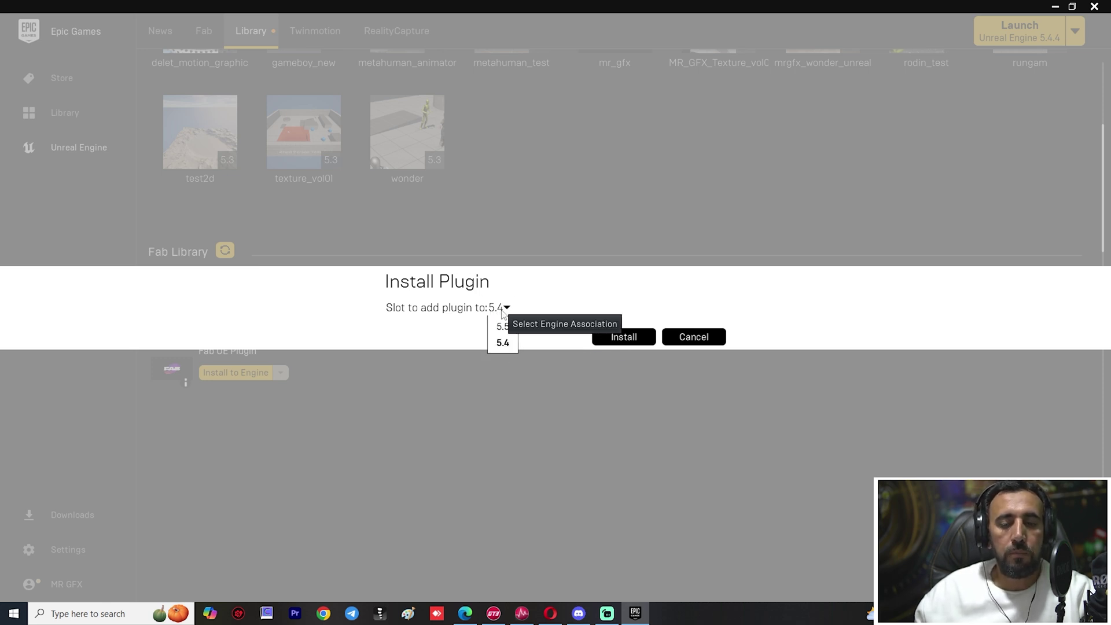
{"action": "left_click", "coordinate": [500, 326]}
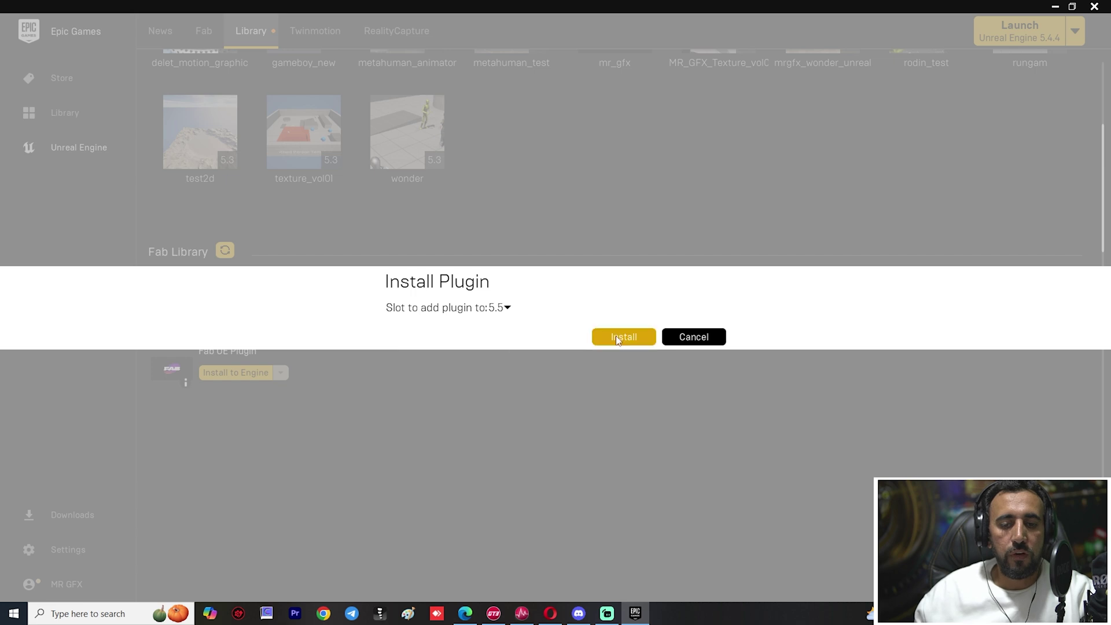
{"action": "left_click", "coordinate": [623, 337]}
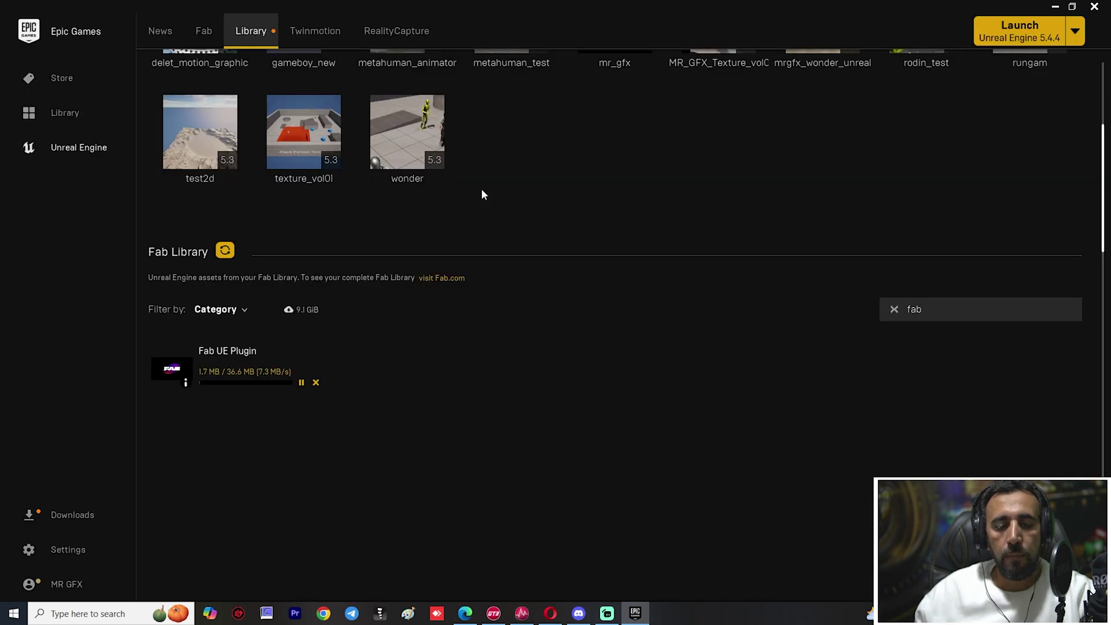
Install the Fab UE Plugin to engine version 5.4 as well
{"action": "left_click", "coordinate": [238, 373]}
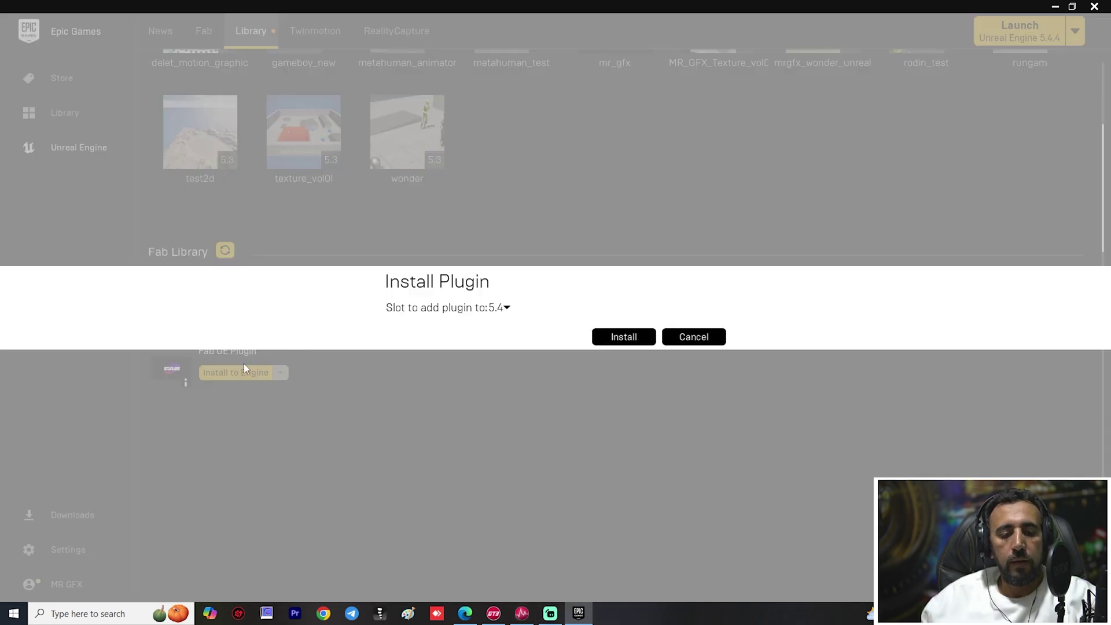
{"action": "left_click", "coordinate": [501, 309]}
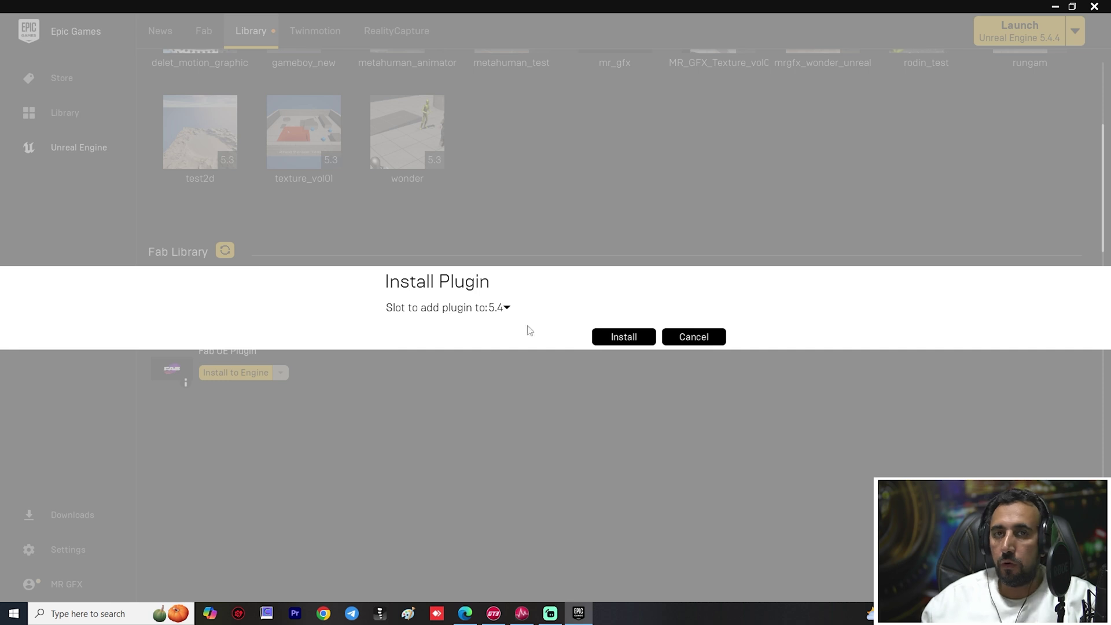
{"action": "left_click", "coordinate": [631, 339]}
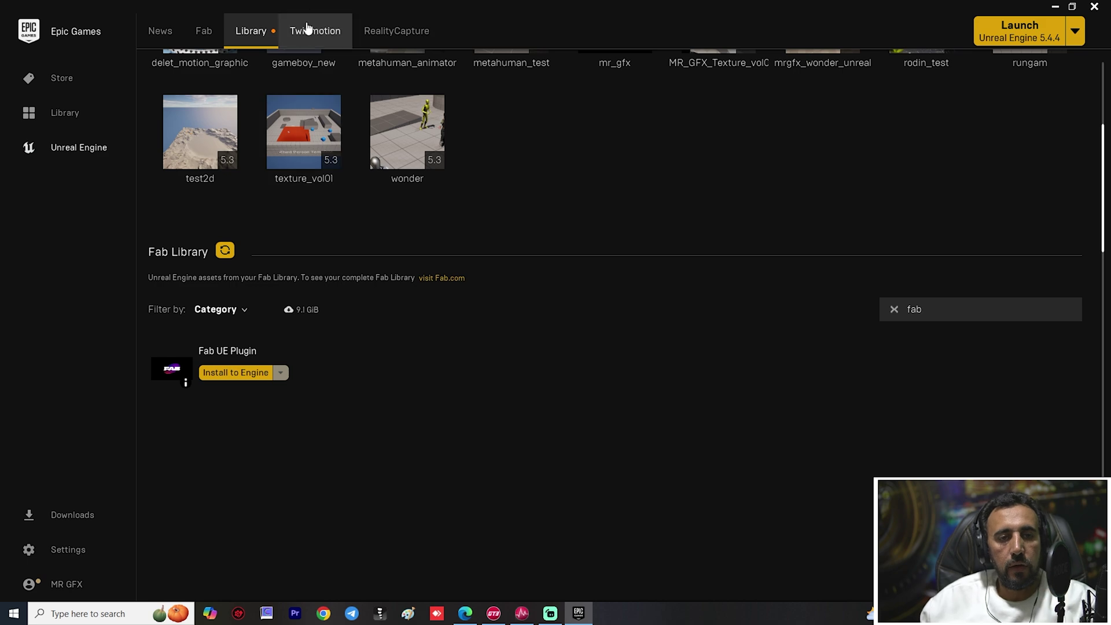
Launch Unreal Engine 5.5.0 Preview and reopen the metahuman_test project
{"action": "scroll", "coordinate": [579, 214], "scroll_direction": "up", "scroll_amount": 5}
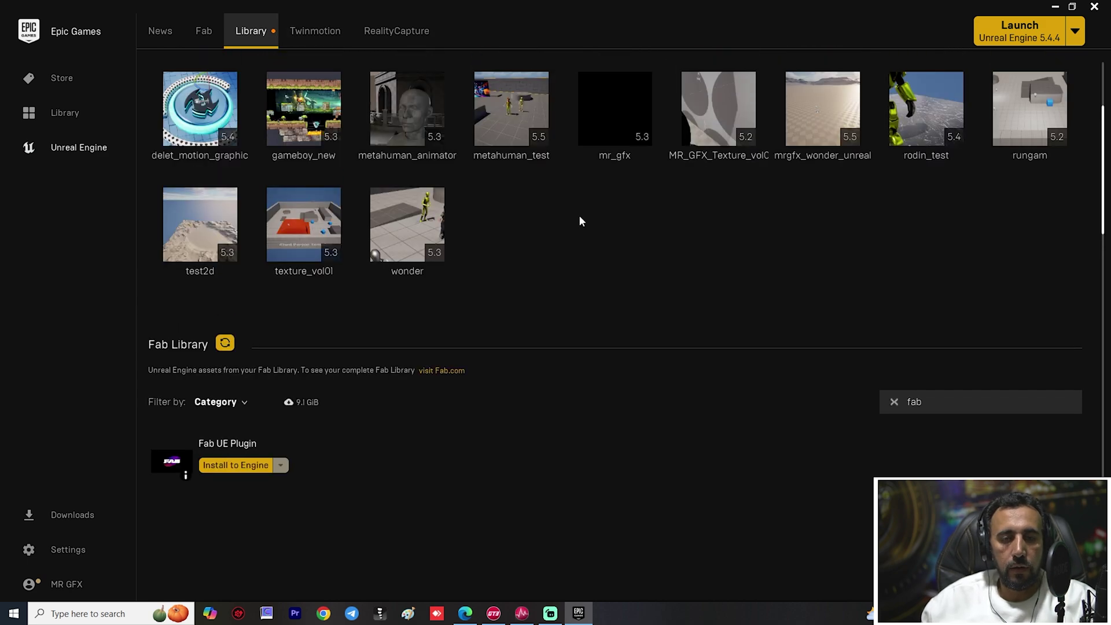
{"action": "scroll", "coordinate": [611, 368], "scroll_direction": "up", "scroll_amount": 1}
{"action": "left_click", "coordinate": [386, 150]}
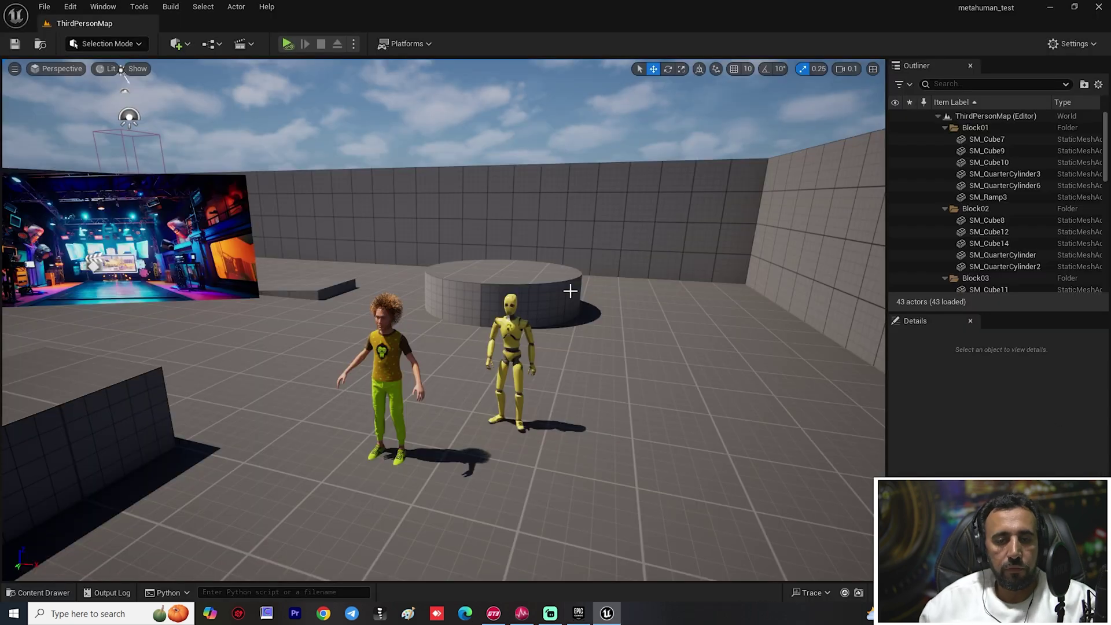
Open the Fab marketplace window inside the Unreal Editor and maximize it
{"action": "right_click_drag", "start_coordinate": [570, 291], "coordinate": [527, 274]}
{"action": "key", "text": "w"}
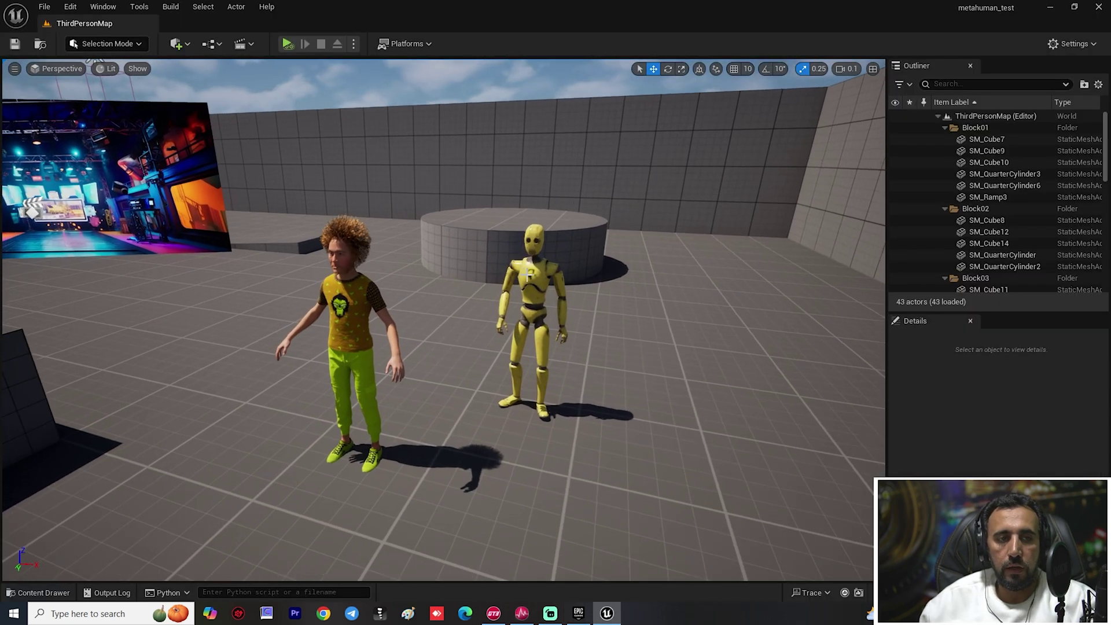
{"action": "left_click", "coordinate": [103, 6]}
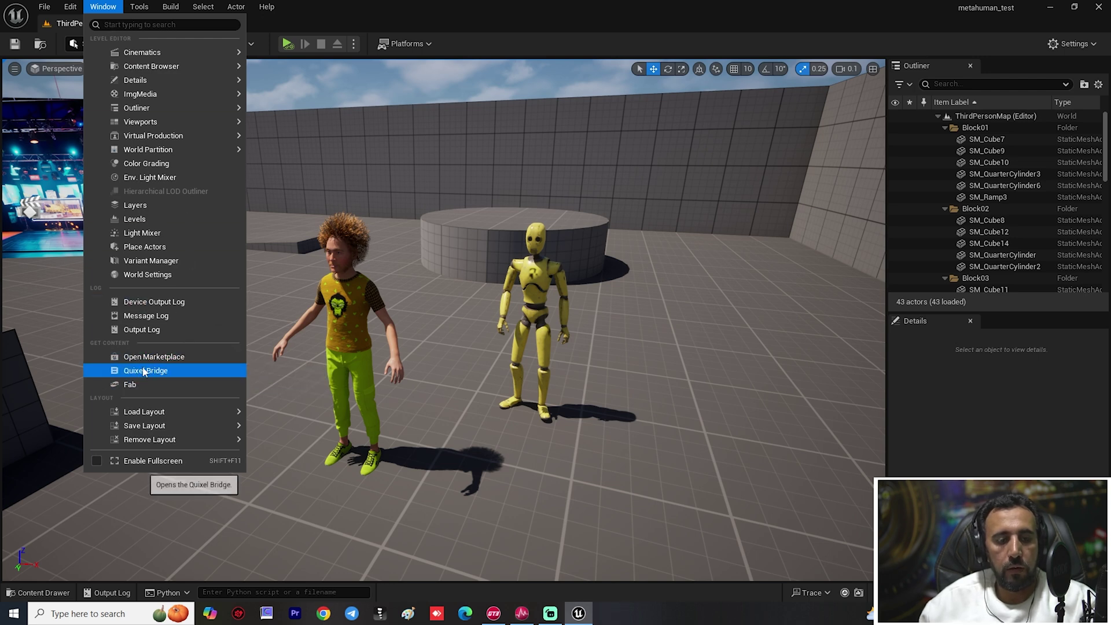
{"action": "left_click", "coordinate": [137, 384]}
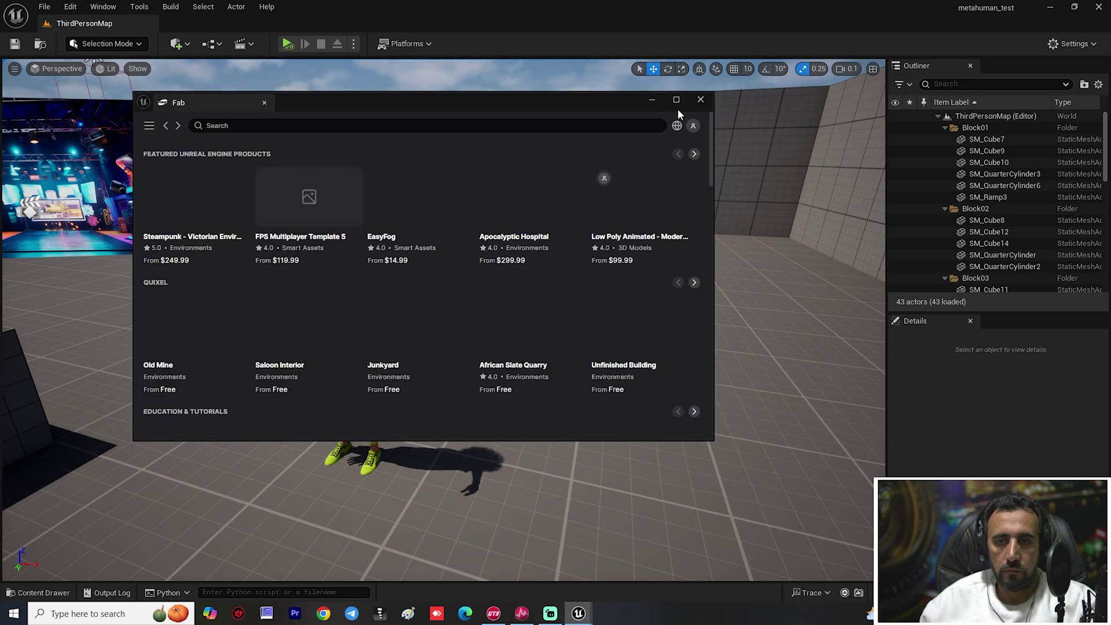
{"action": "left_click", "coordinate": [677, 102]}
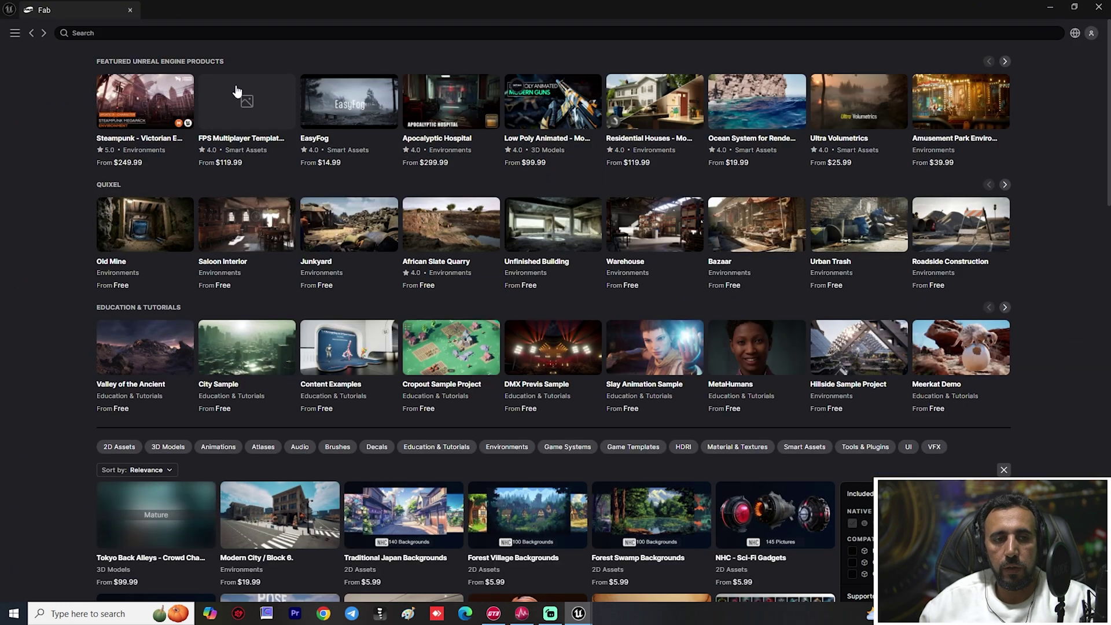
Browse the Fab product listings and sign in with the Epic Games account
{"action": "scroll", "coordinate": [662, 306], "scroll_direction": "down", "scroll_amount": 10}
{"action": "scroll", "coordinate": [713, 307], "scroll_direction": "down", "scroll_amount": 8}
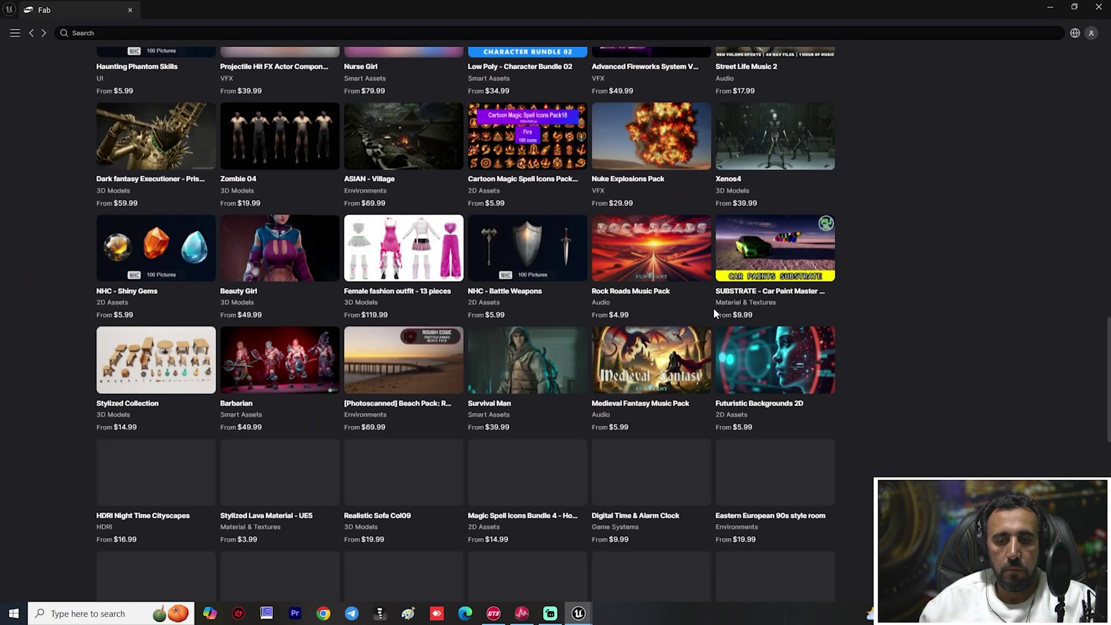
{"action": "scroll", "coordinate": [711, 309], "scroll_direction": "up", "scroll_amount": 20}
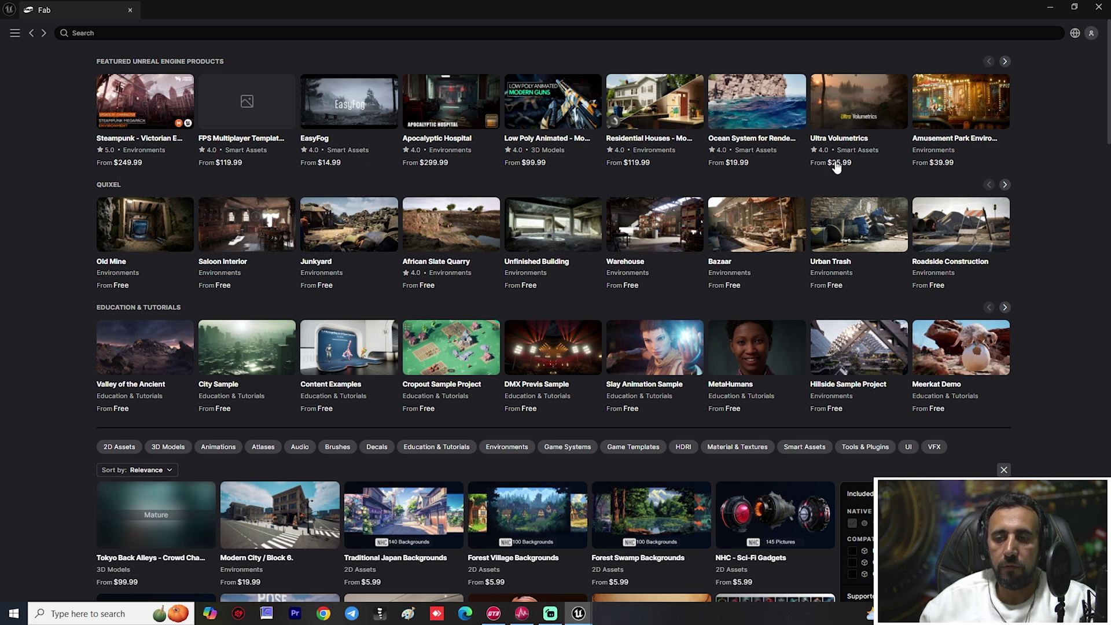
{"action": "left_click", "coordinate": [1091, 33]}
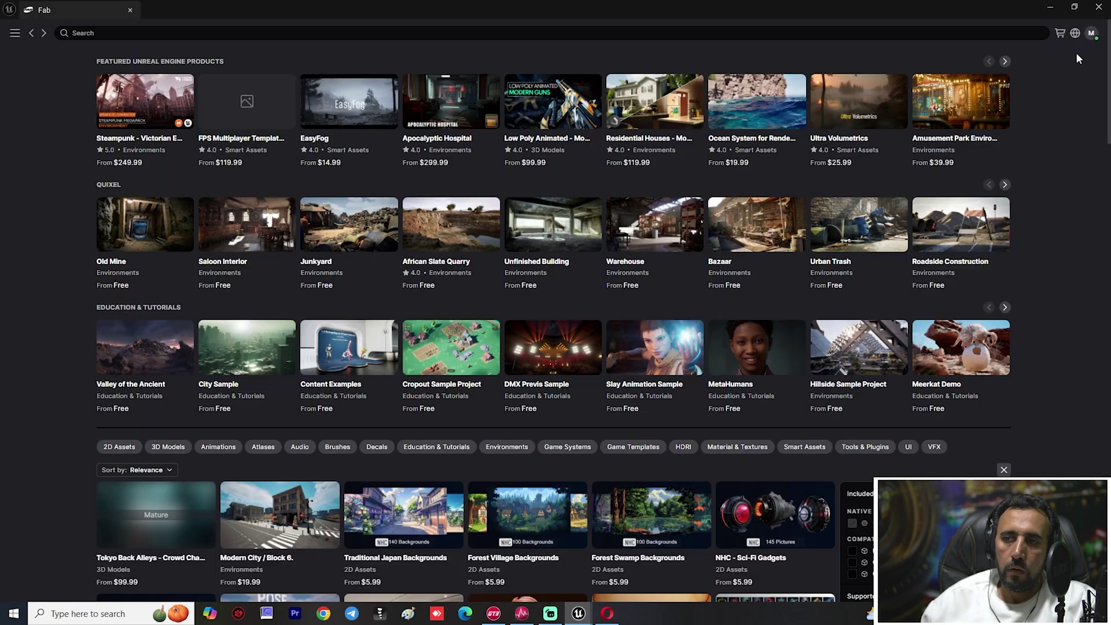
View the signed-in account's profile page in Fab and its published products
{"action": "left_click", "coordinate": [1092, 36]}
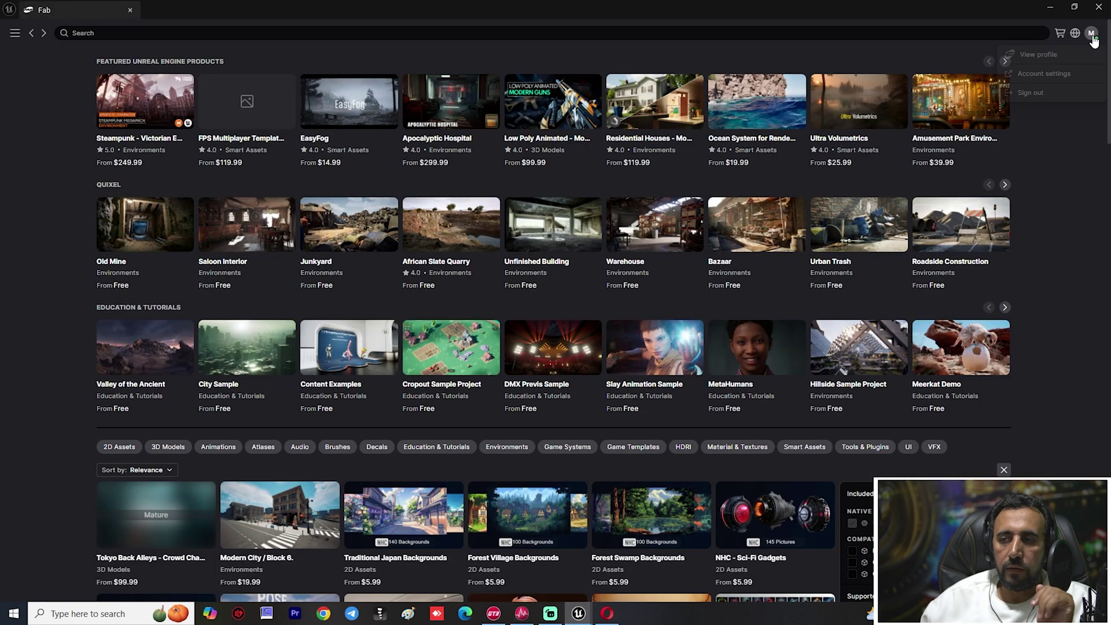
{"action": "left_click", "coordinate": [1052, 56]}
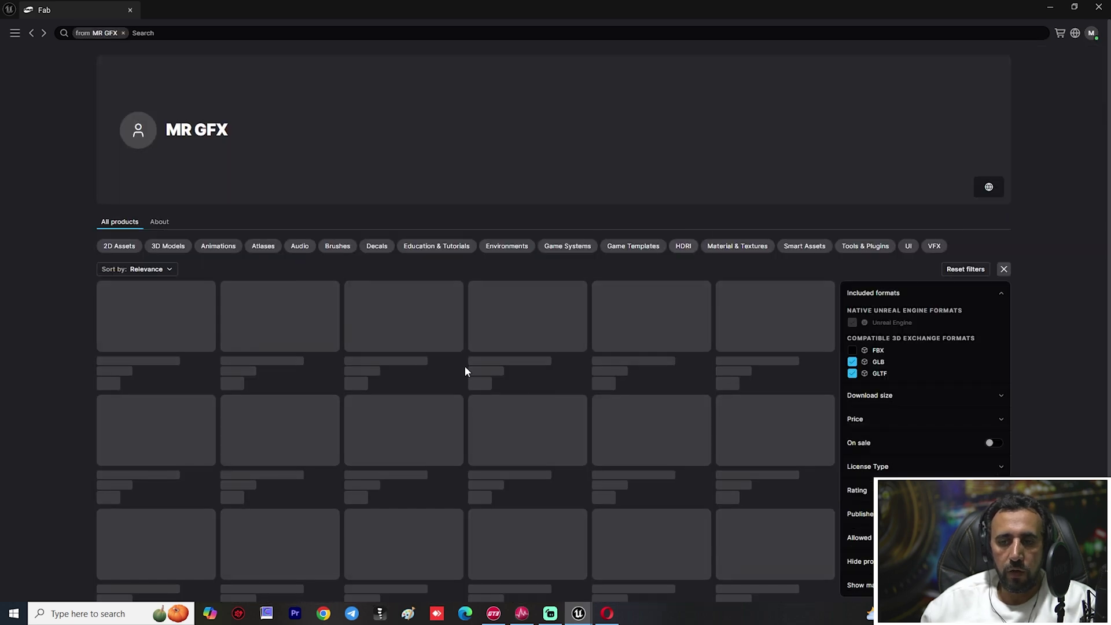
{"action": "scroll", "coordinate": [405, 296], "scroll_direction": "down", "scroll_amount": 1}
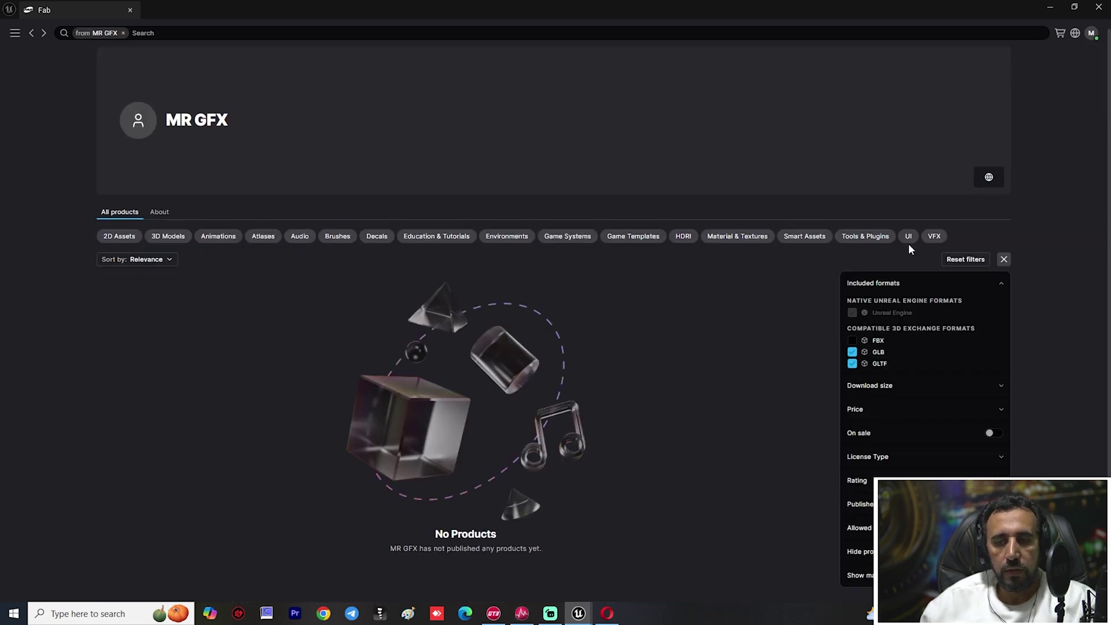
Remove the creator filter from the Fab search to list products from all publishers
{"action": "left_click", "coordinate": [1091, 36]}
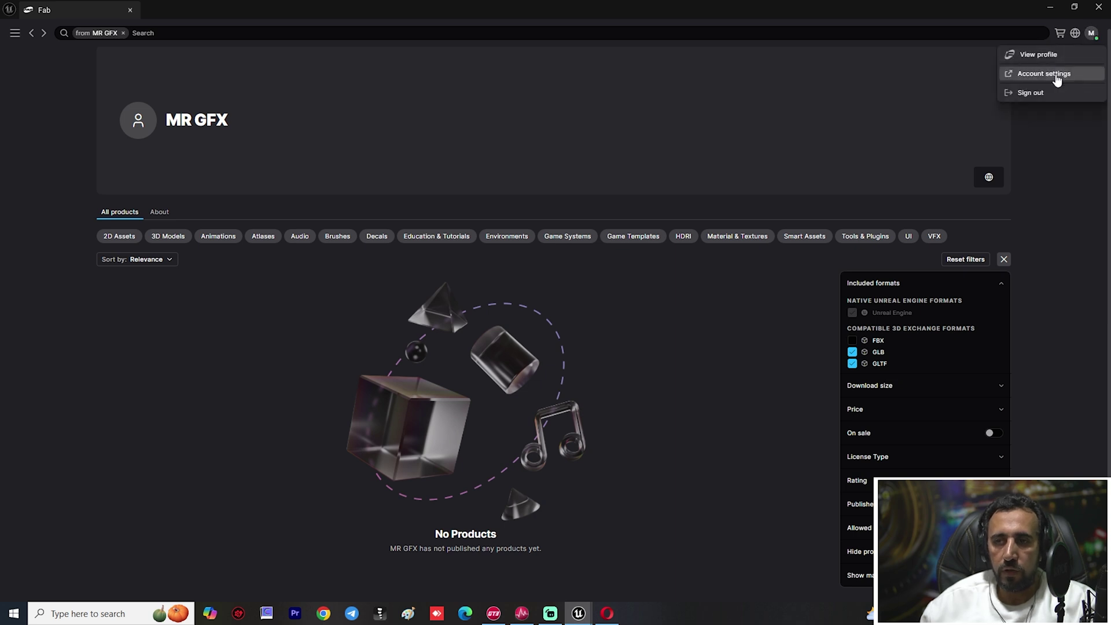
{"action": "left_click", "coordinate": [127, 35]}
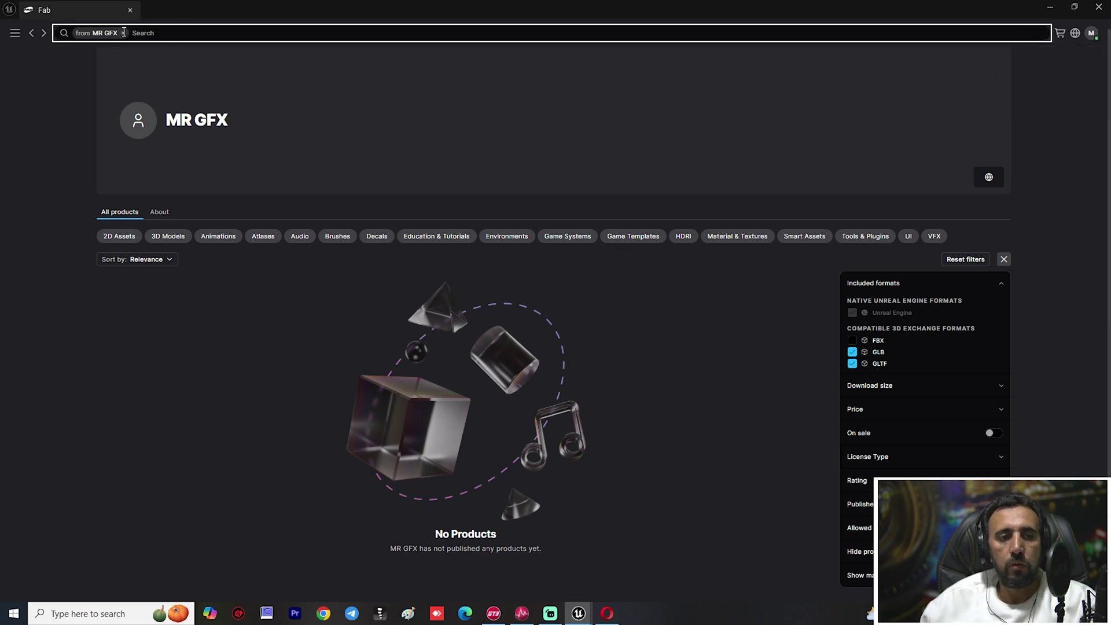
{"action": "left_click", "coordinate": [124, 33]}
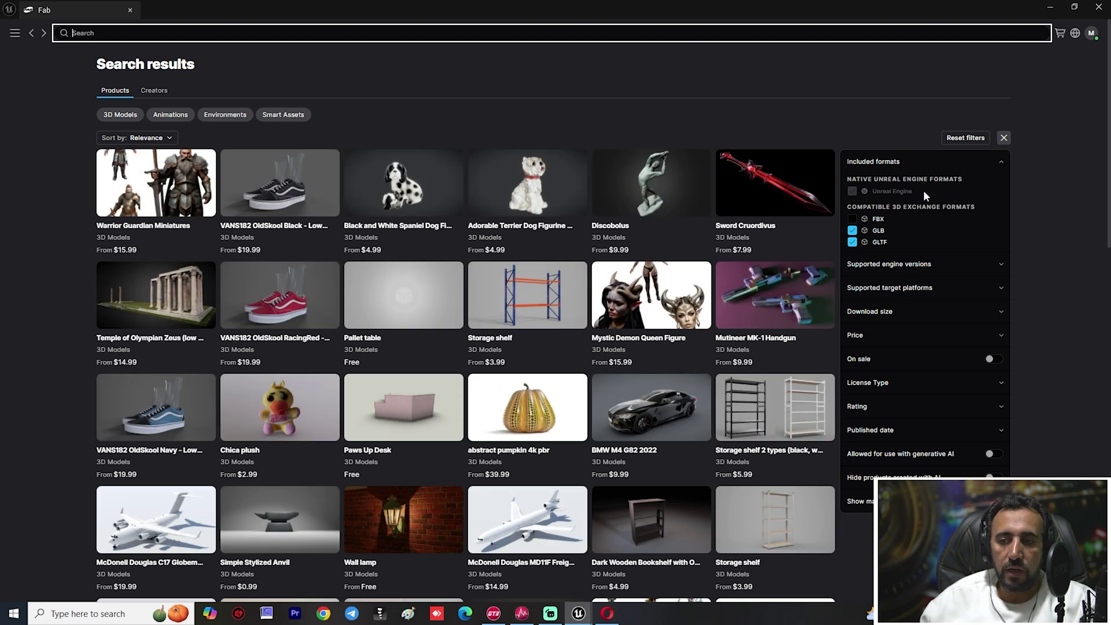
Filter the included formats to FBX only, excluding GLB and GLTF
{"action": "left_click", "coordinate": [853, 193]}
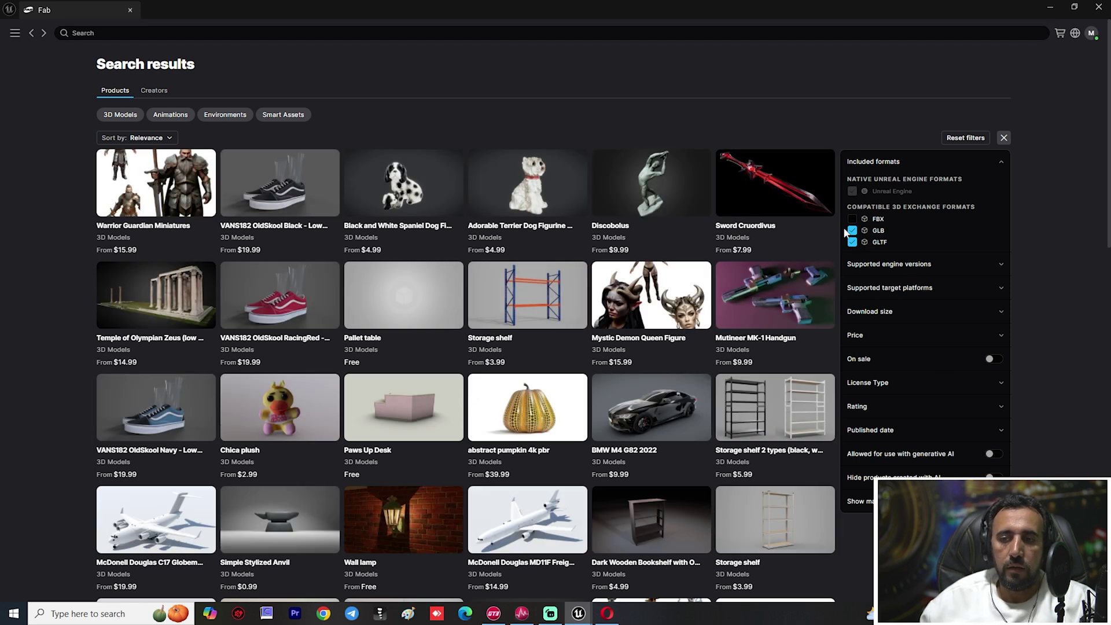
{"action": "left_click", "coordinate": [852, 219]}
{"action": "left_click", "coordinate": [852, 231]}
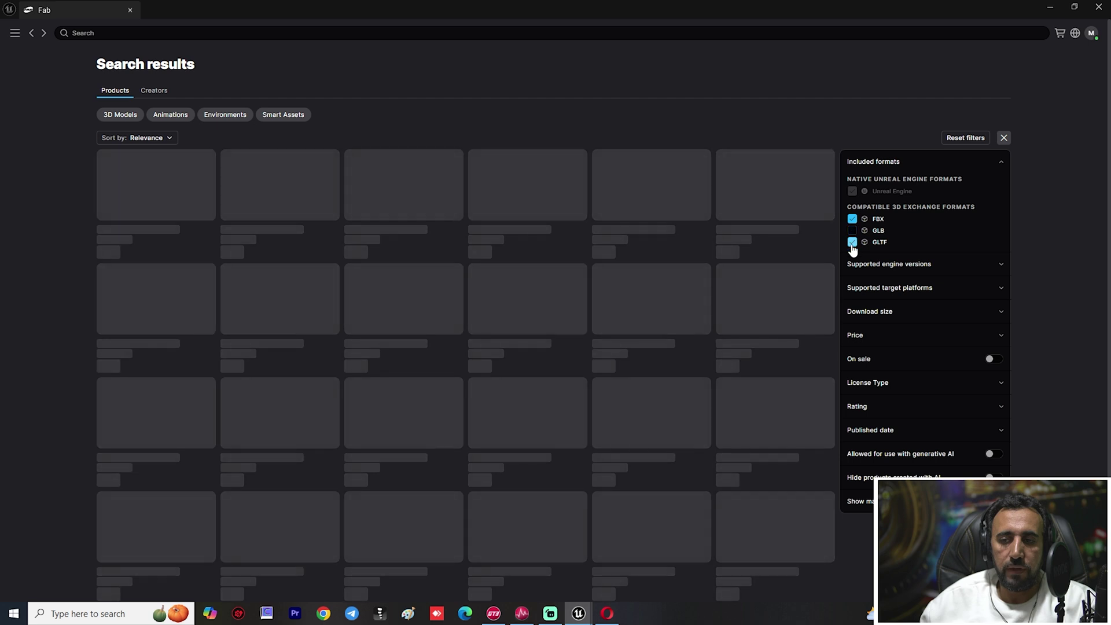
{"action": "left_click", "coordinate": [853, 242]}
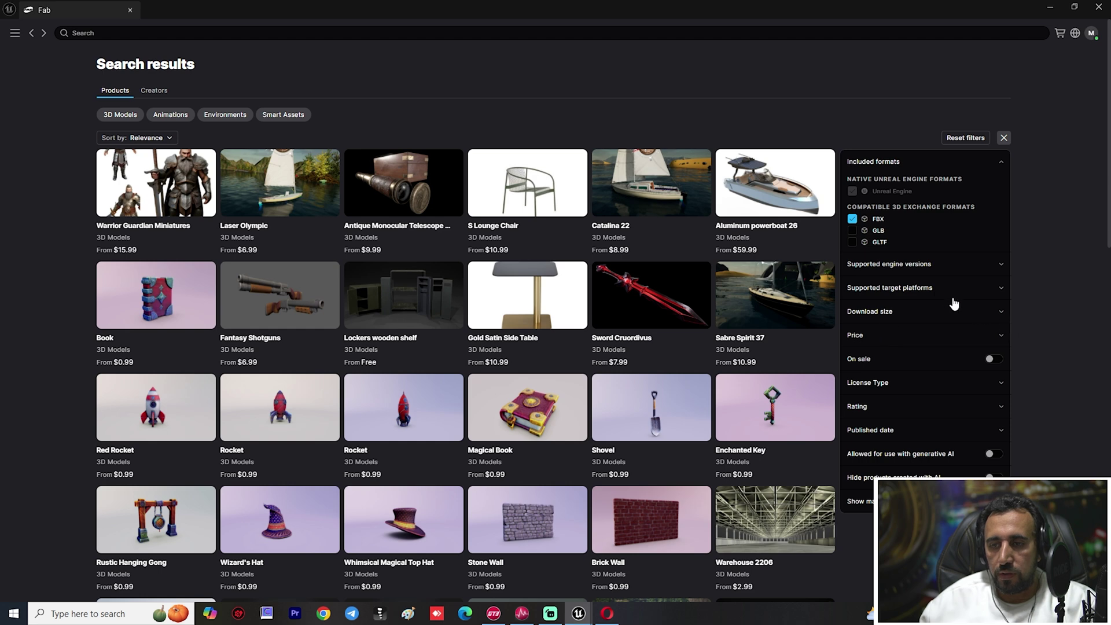
Examine the filter options for download size and supported engine versions
{"action": "left_click", "coordinate": [1000, 315]}
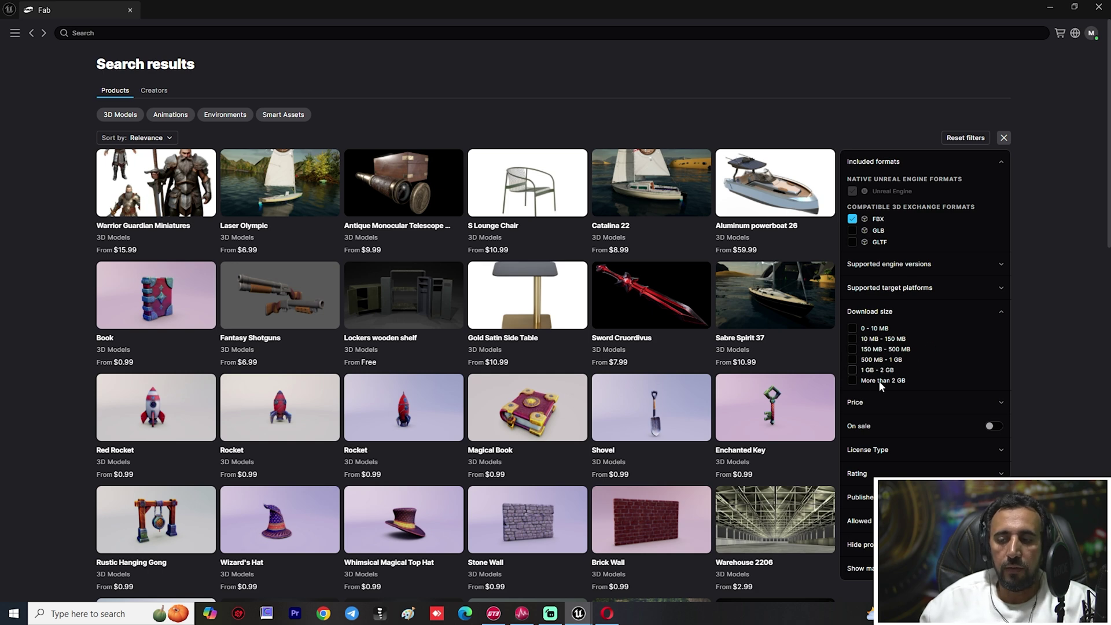
{"action": "left_click", "coordinate": [1002, 268]}
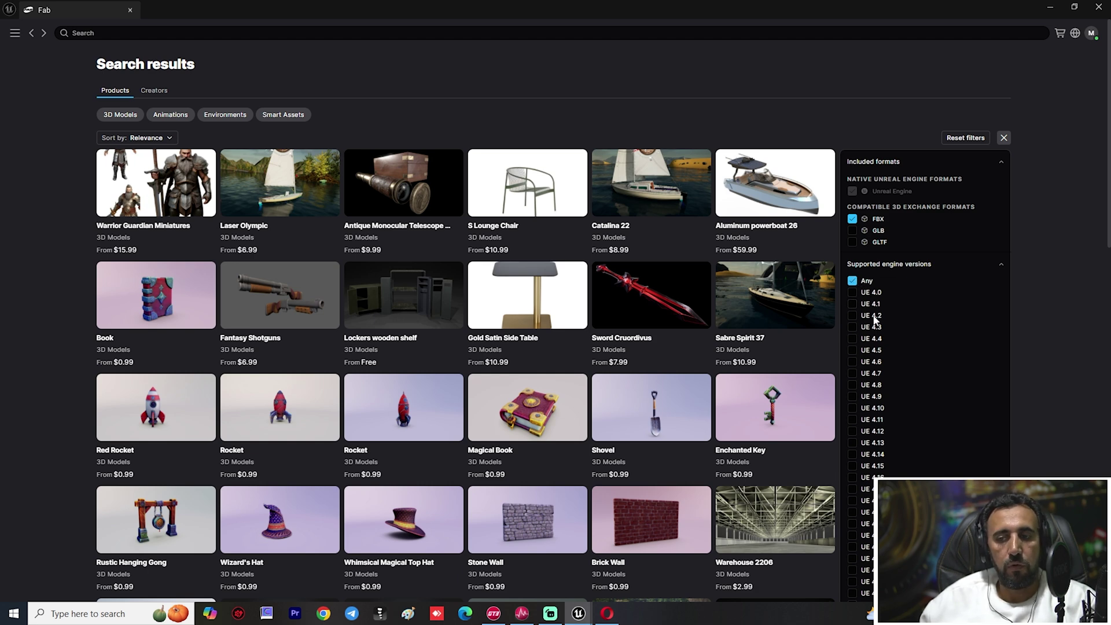
{"action": "scroll", "coordinate": [872, 488], "scroll_direction": "down", "scroll_amount": 8}
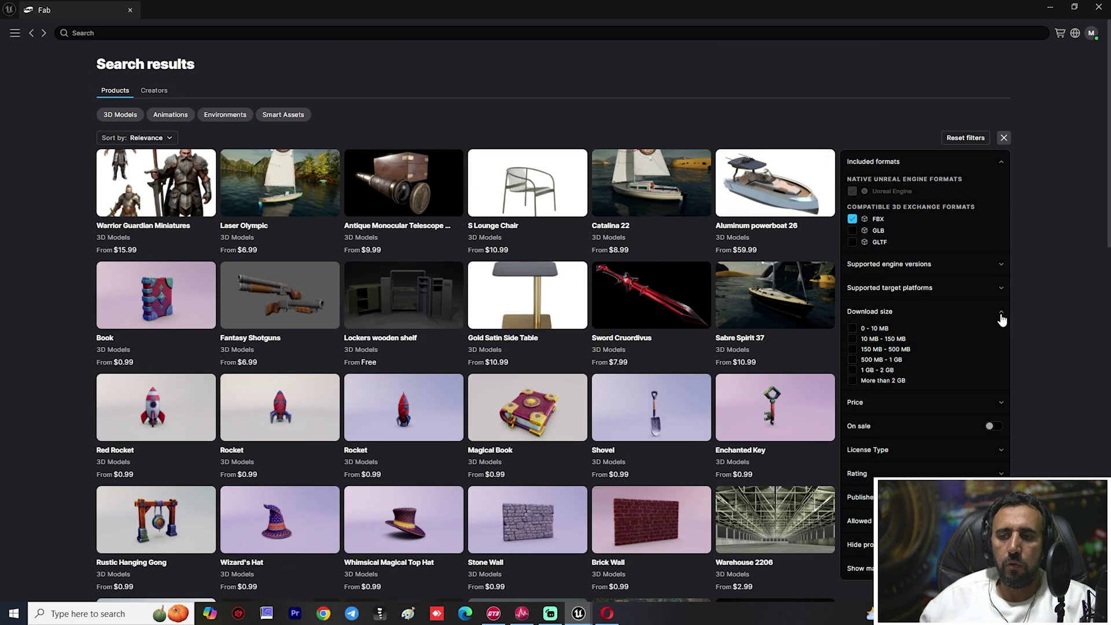
{"action": "left_click", "coordinate": [1002, 314]}
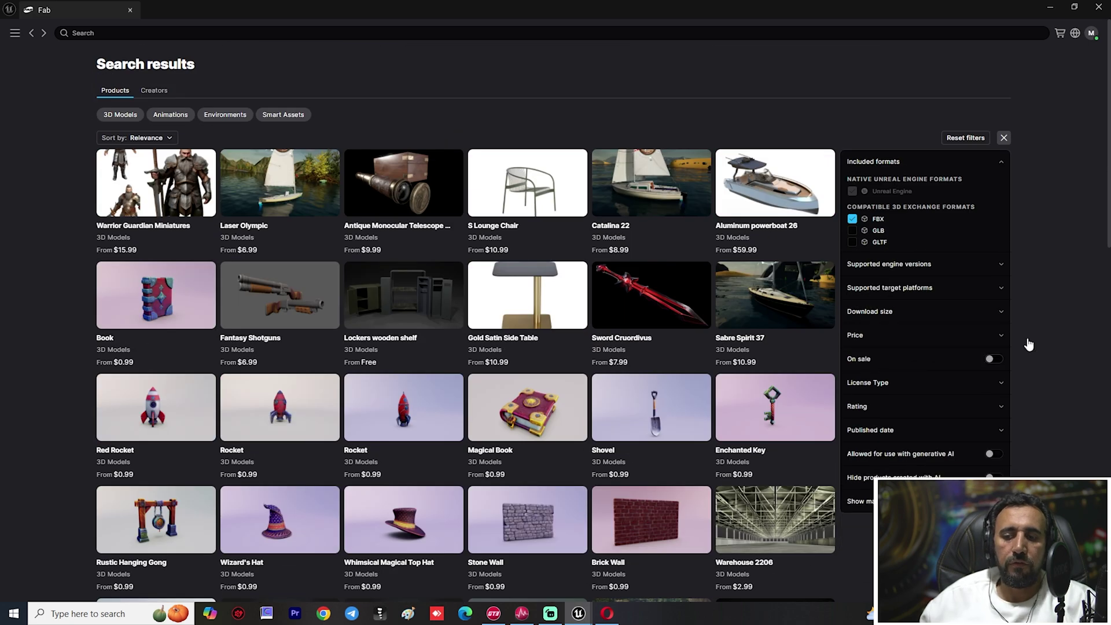
Set the maximum price filter to 10 and restrict the results to free products
{"action": "left_click", "coordinate": [1004, 337]}
{"action": "scroll", "coordinate": [600, 323], "scroll_direction": "down", "scroll_amount": 10}
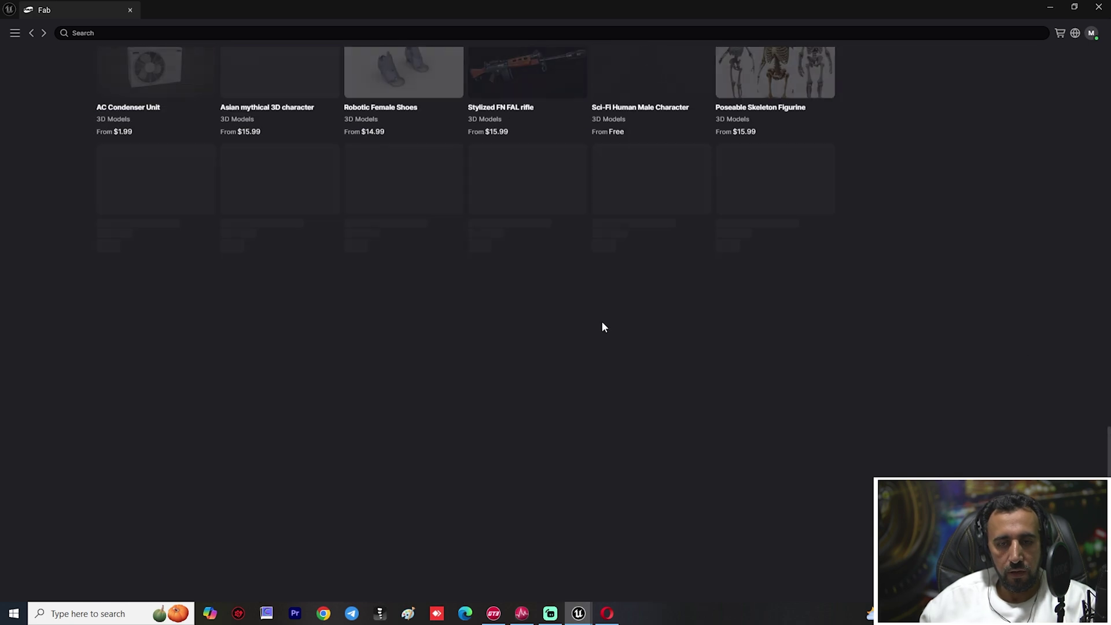
{"action": "scroll", "coordinate": [281, 278], "scroll_direction": "down", "scroll_amount": 10}
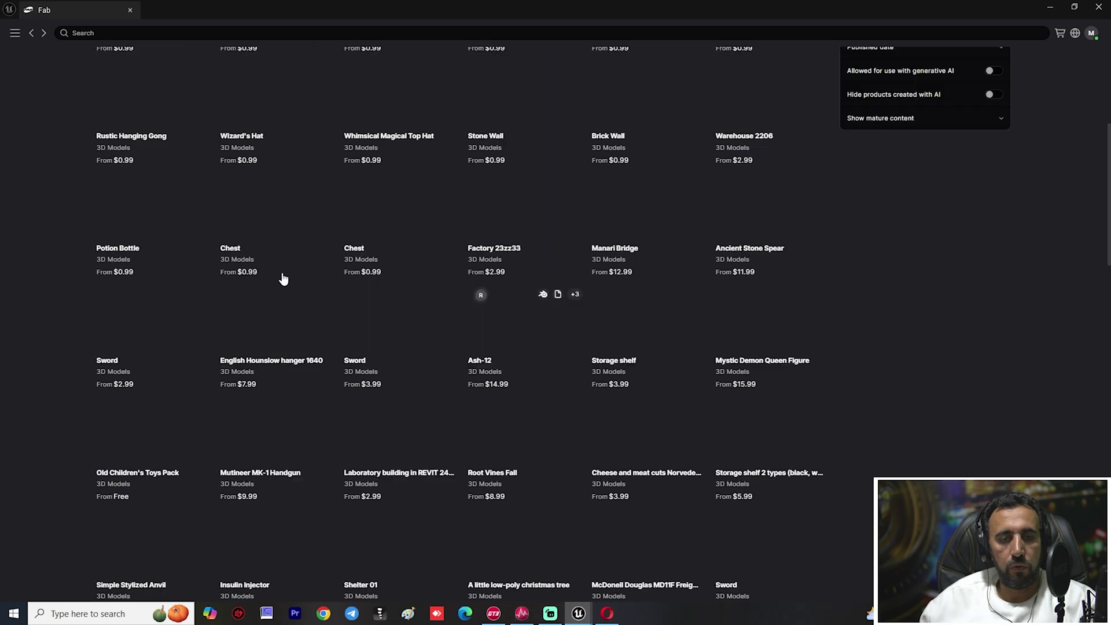
{"action": "scroll", "coordinate": [515, 307], "scroll_direction": "up", "scroll_amount": 7}
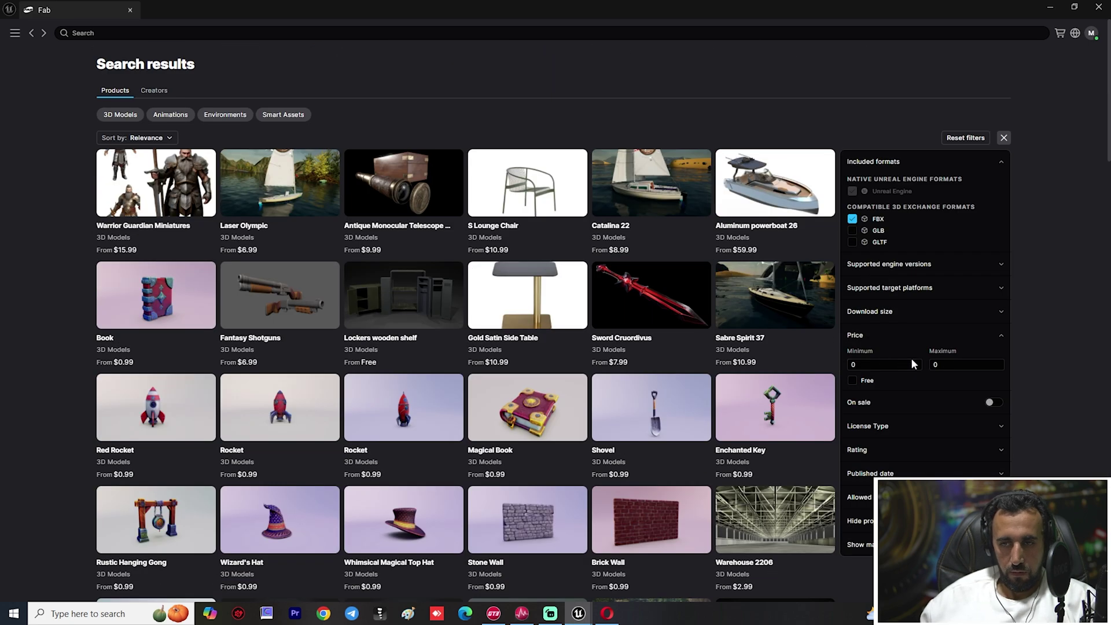
{"action": "scroll", "coordinate": [500, 256], "scroll_direction": "down", "scroll_amount": 15}
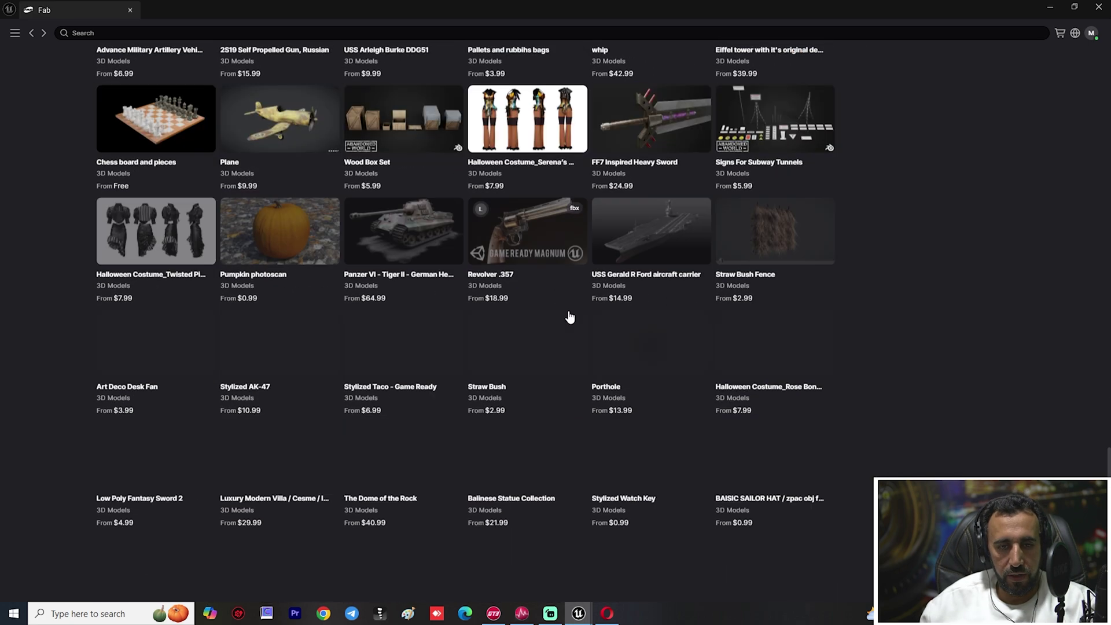
{"action": "scroll", "coordinate": [622, 325], "scroll_direction": "up", "scroll_amount": 20}
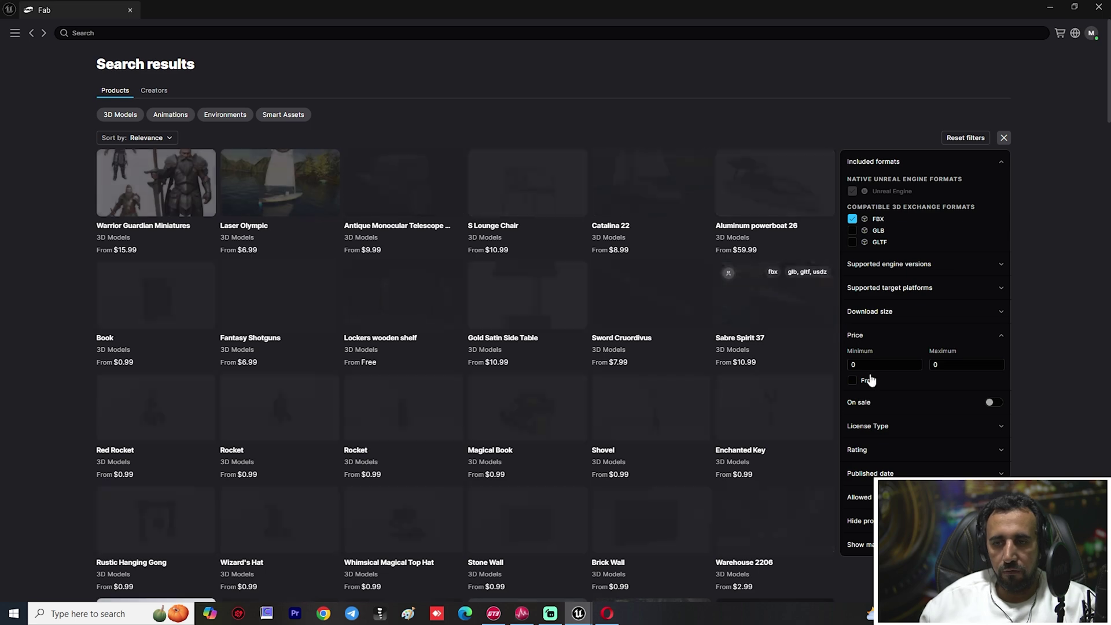
{"action": "left_click", "coordinate": [883, 366]}
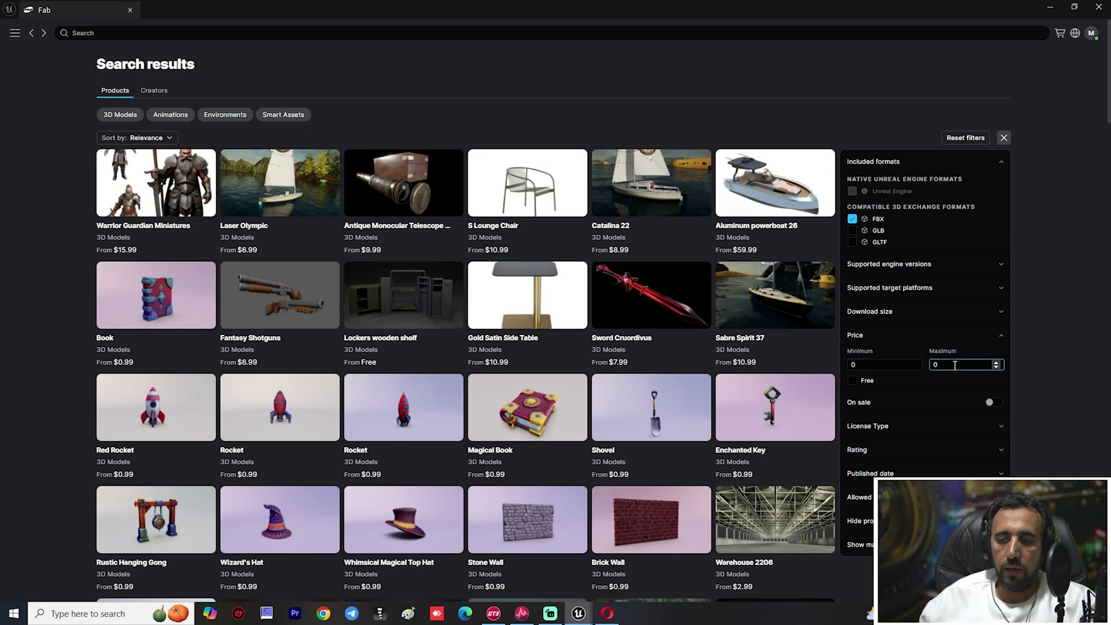
{"action": "type", "text": "10"}
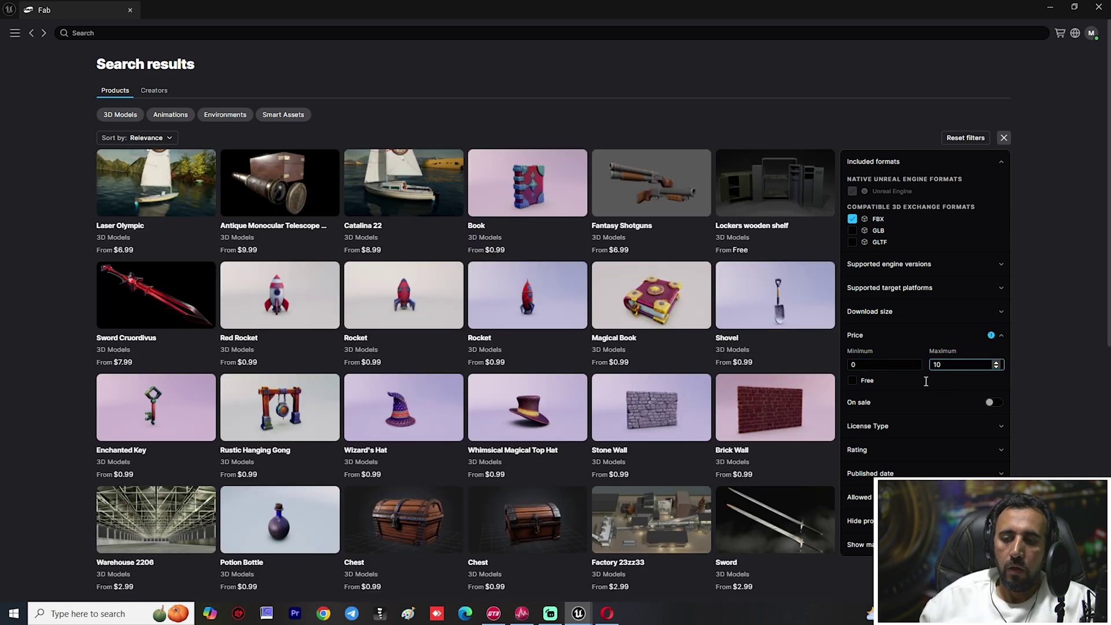
{"action": "left_click", "coordinate": [852, 381]}
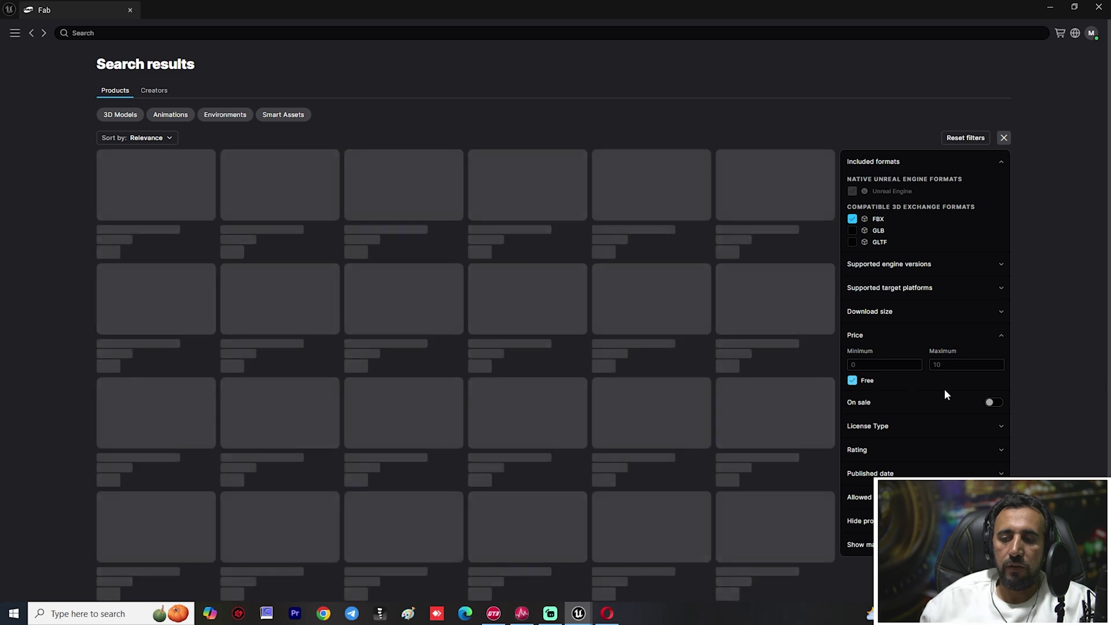
Browse the free product listings to examine the available models, environments and animations
{"action": "scroll", "coordinate": [650, 168], "scroll_direction": "down", "scroll_amount": 13}
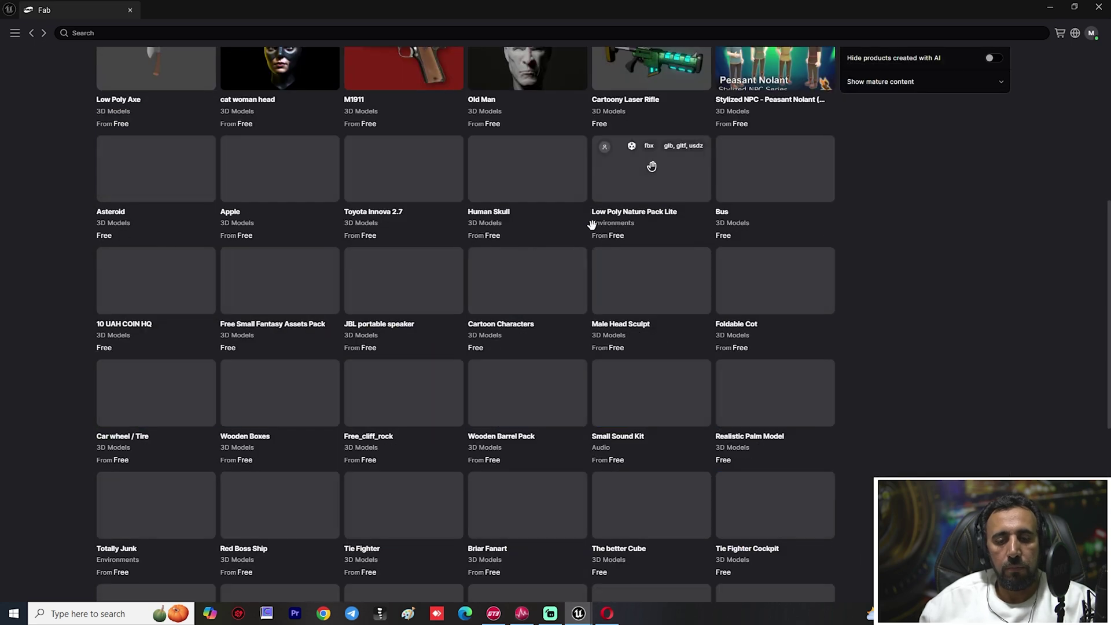
{"action": "scroll", "coordinate": [430, 262], "scroll_direction": "down", "scroll_amount": 10}
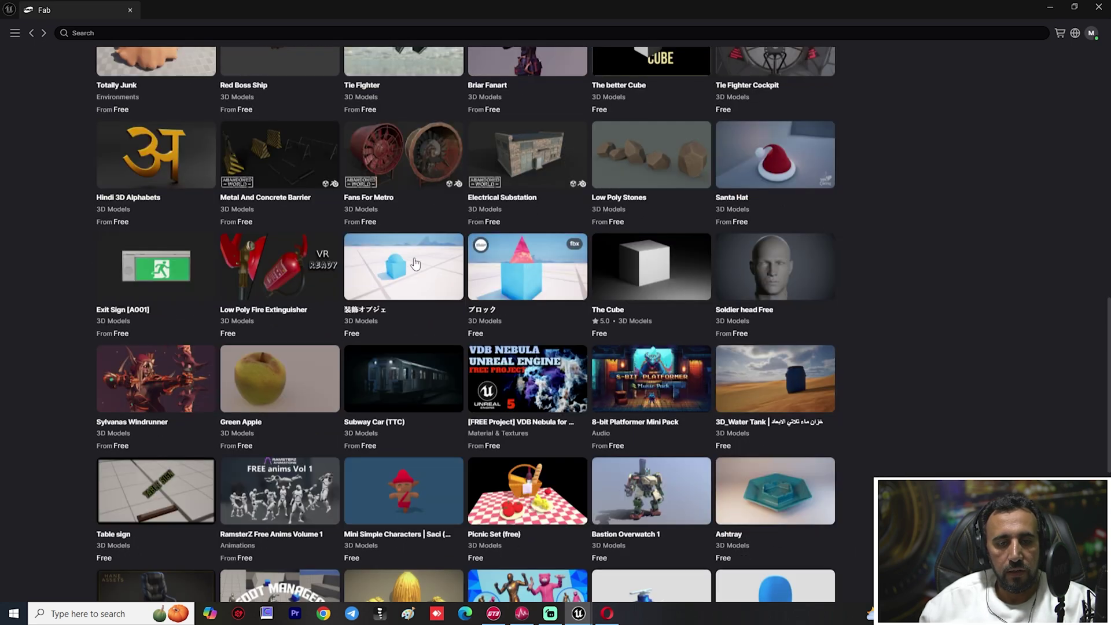
{"action": "scroll", "coordinate": [557, 313], "scroll_direction": "down", "scroll_amount": 8}
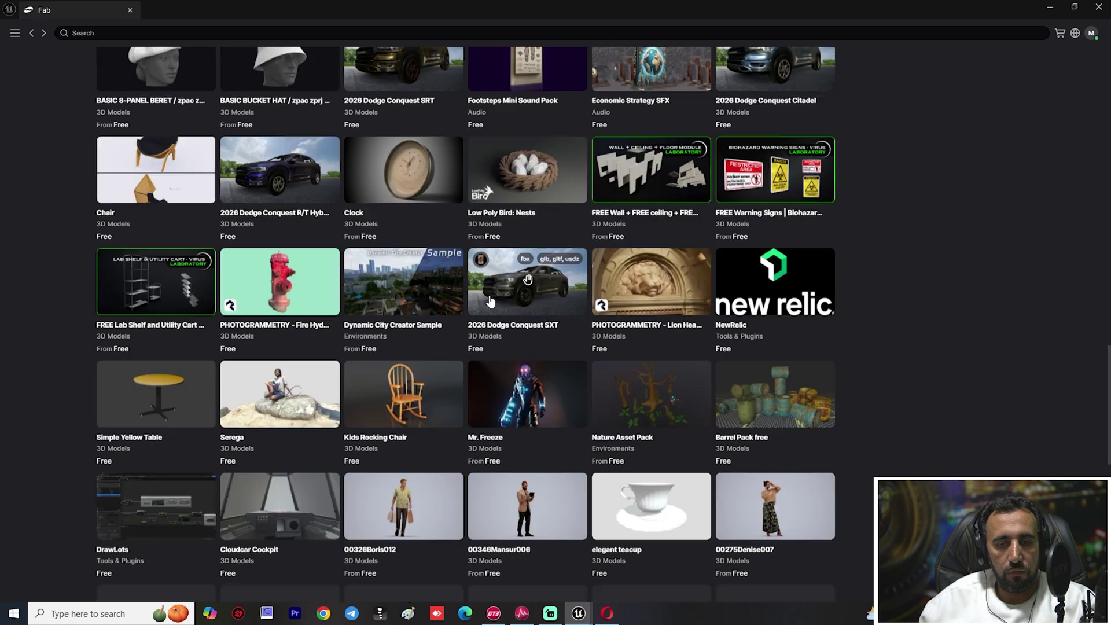
{"action": "scroll", "coordinate": [557, 313], "scroll_direction": "down", "scroll_amount": 7}
{"action": "scroll", "coordinate": [557, 272], "scroll_direction": "up", "scroll_amount": 20}
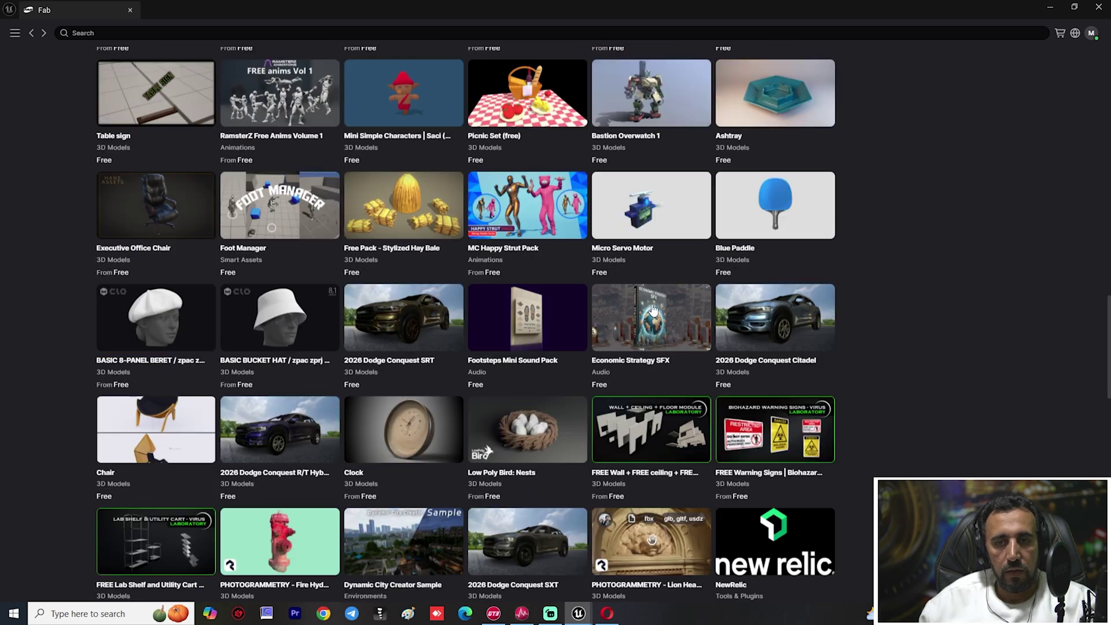
{"action": "scroll", "coordinate": [558, 272], "scroll_direction": "down", "scroll_amount": 20}
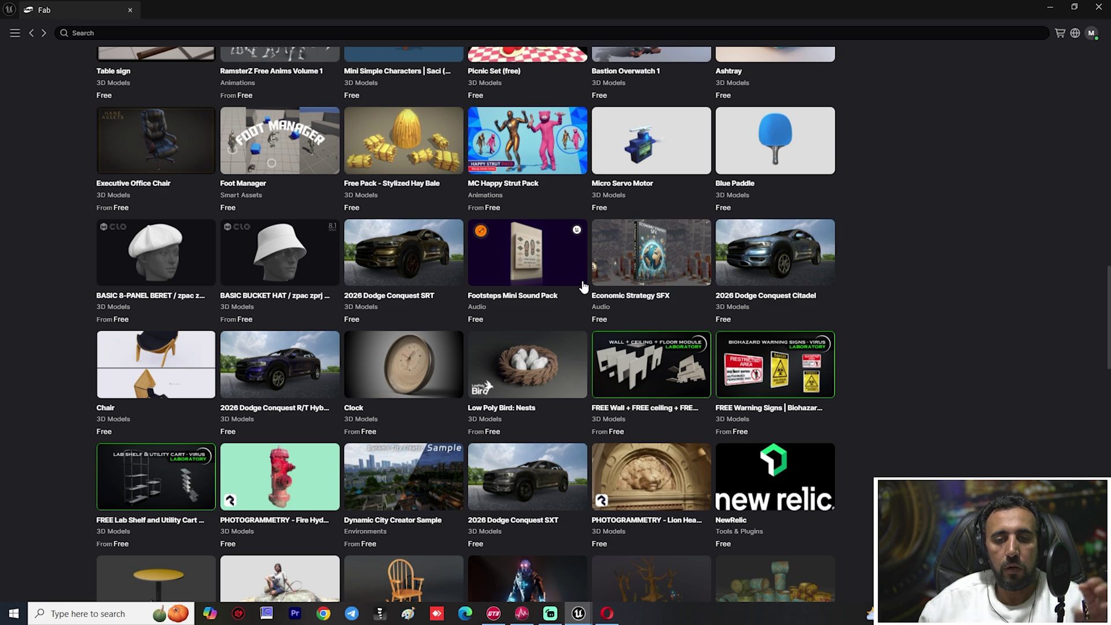
{"action": "scroll", "coordinate": [585, 282], "scroll_direction": "down", "scroll_amount": 8}
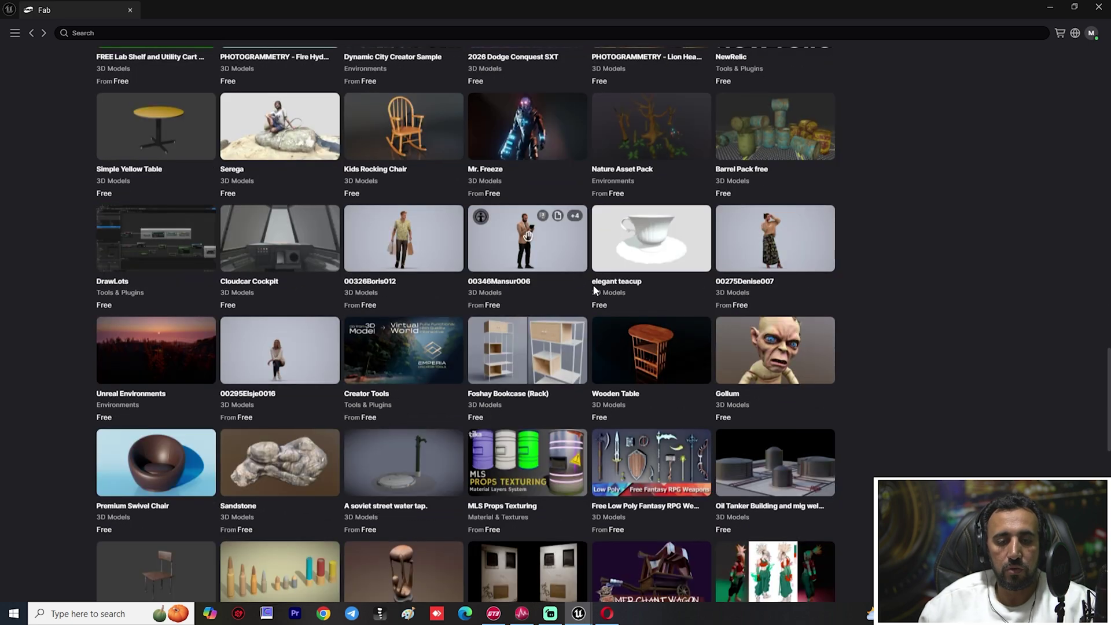
{"action": "scroll", "coordinate": [642, 299], "scroll_direction": "down", "scroll_amount": 8}
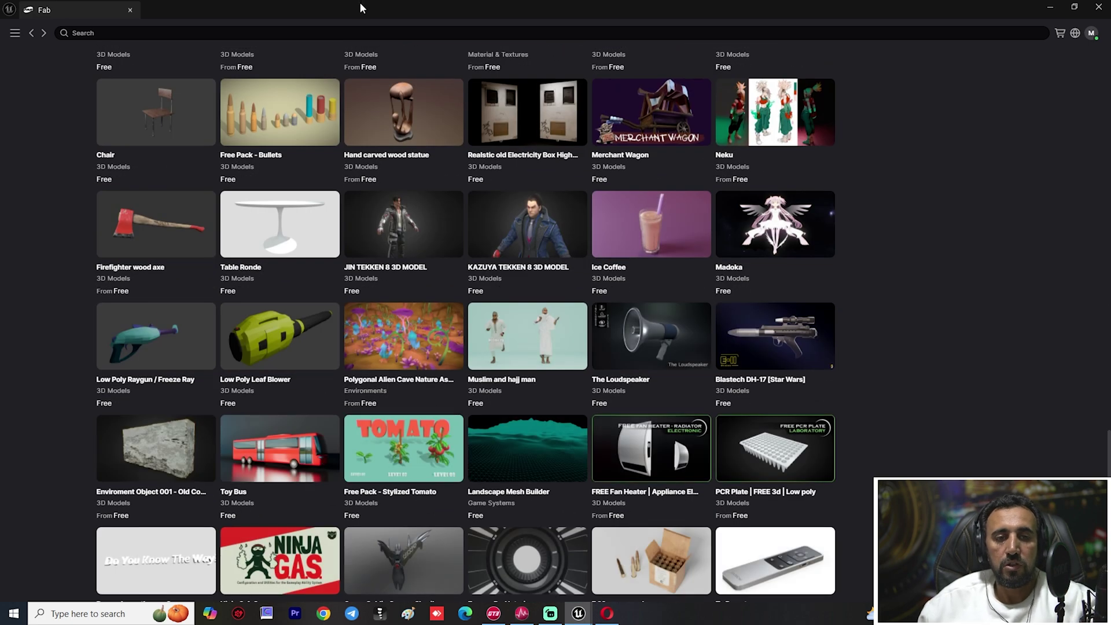
Restore the Fab window to a floating size beside the character in the level and view the Low Poly Bird: Nests product page
{"action": "double_click", "coordinate": [360, 9]}
{"action": "left_click_drag", "start_coordinate": [512, 96], "coordinate": [862, 102]}
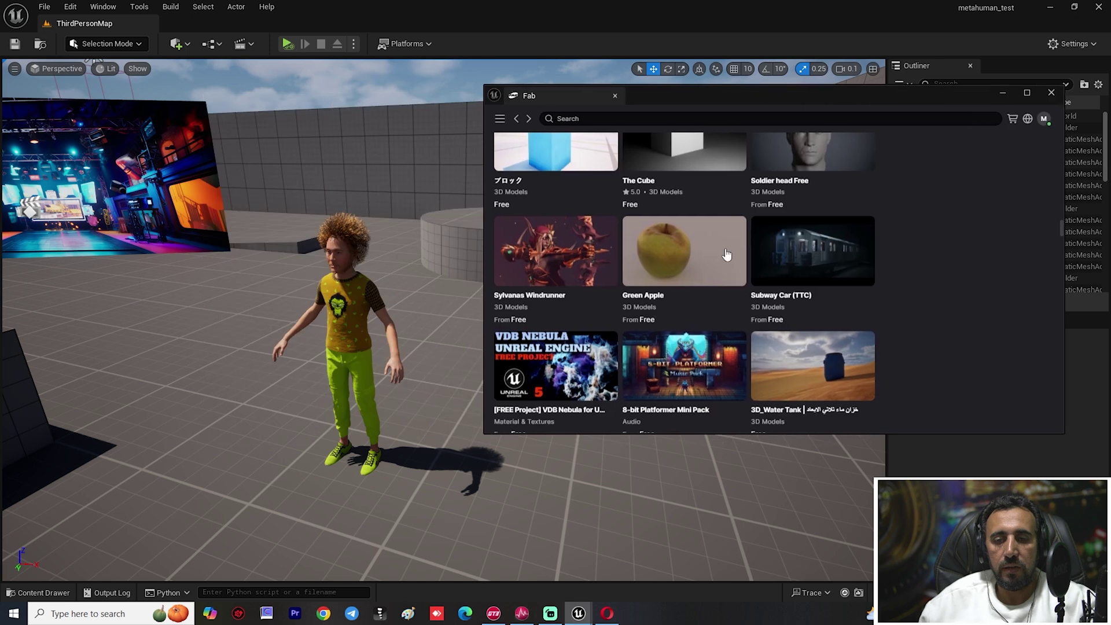
{"action": "scroll", "coordinate": [702, 301], "scroll_direction": "down", "scroll_amount": 5}
{"action": "scroll", "coordinate": [763, 347], "scroll_direction": "down", "scroll_amount": 5}
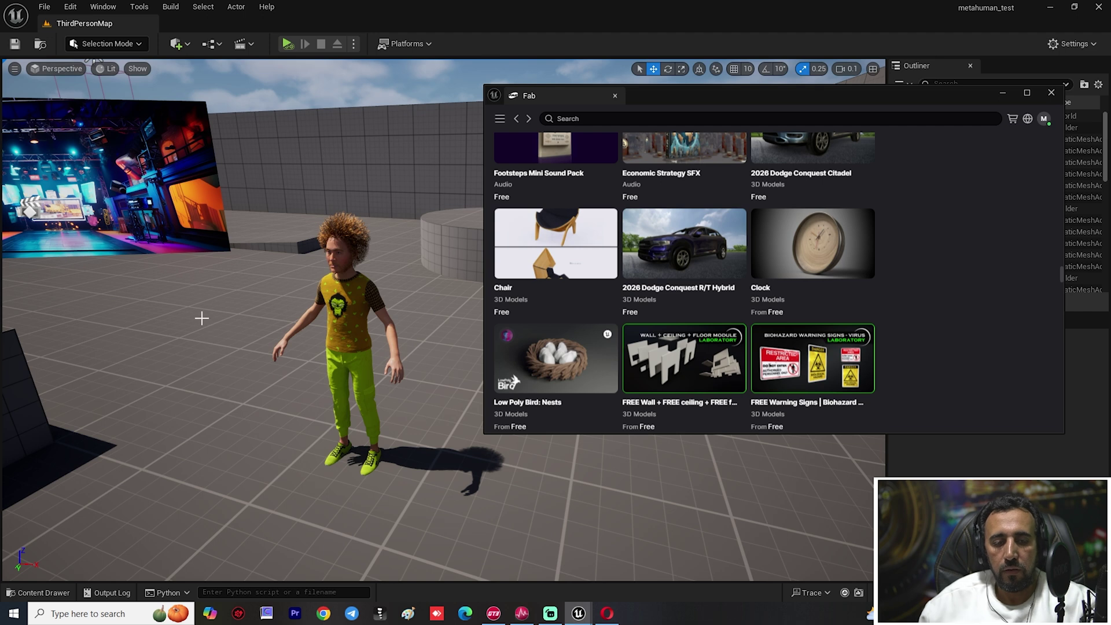
{"action": "left_click", "coordinate": [561, 357]}
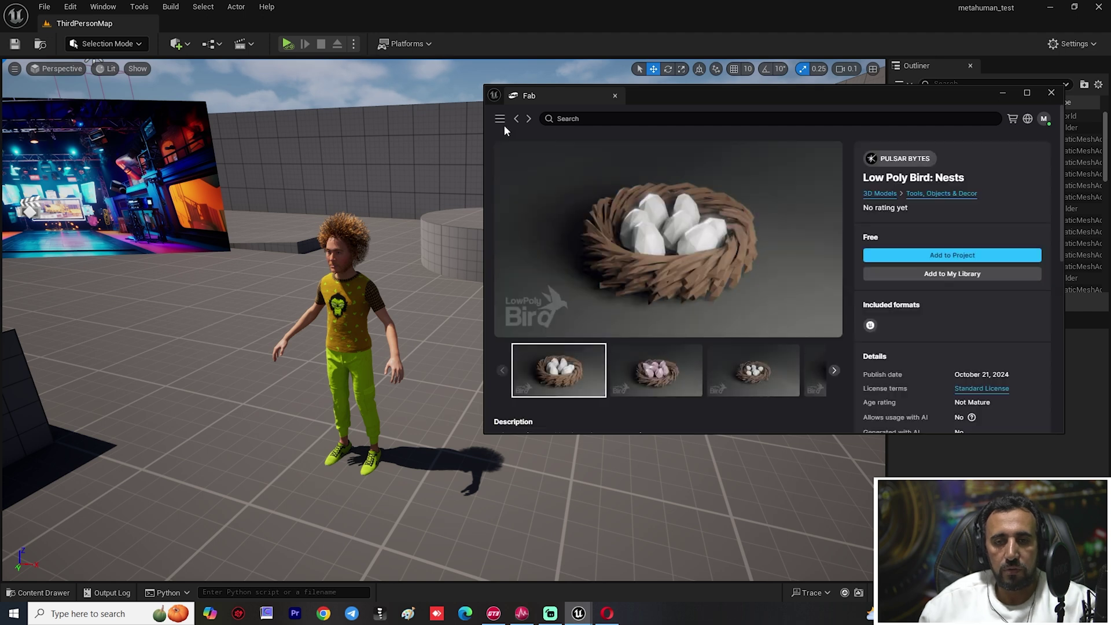
{"action": "left_click", "coordinate": [515, 120]}
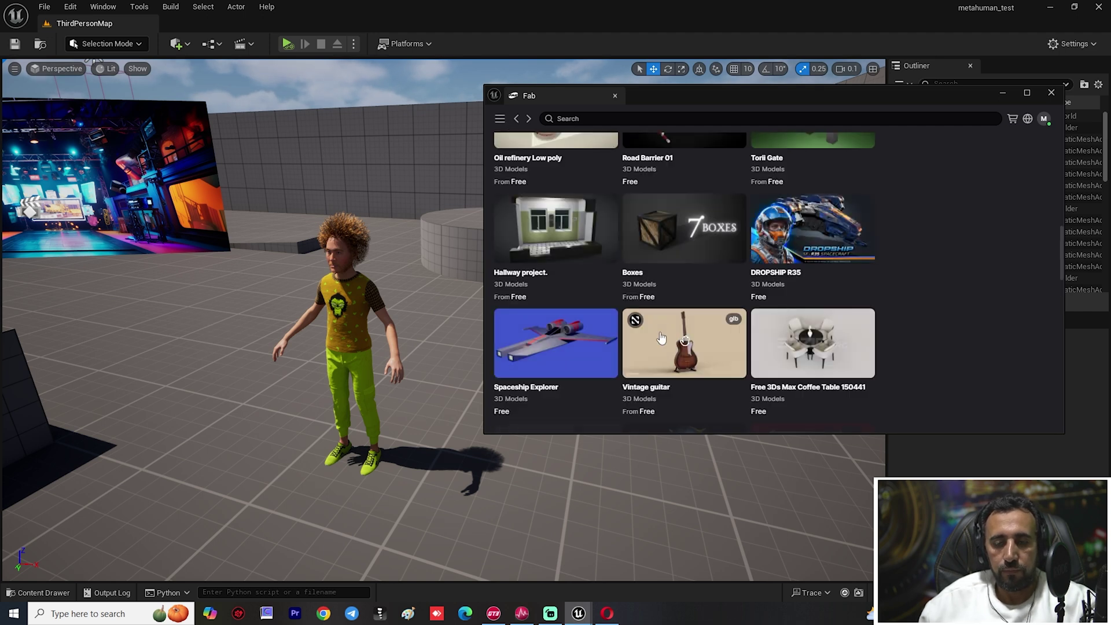
Choose the free Bastion Overwatch 1 model for the level and agree to the Fab End User License Agreement
{"action": "scroll", "coordinate": [694, 361], "scroll_direction": "down", "scroll_amount": 5}
{"action": "scroll", "coordinate": [736, 325], "scroll_direction": "down", "scroll_amount": 5}
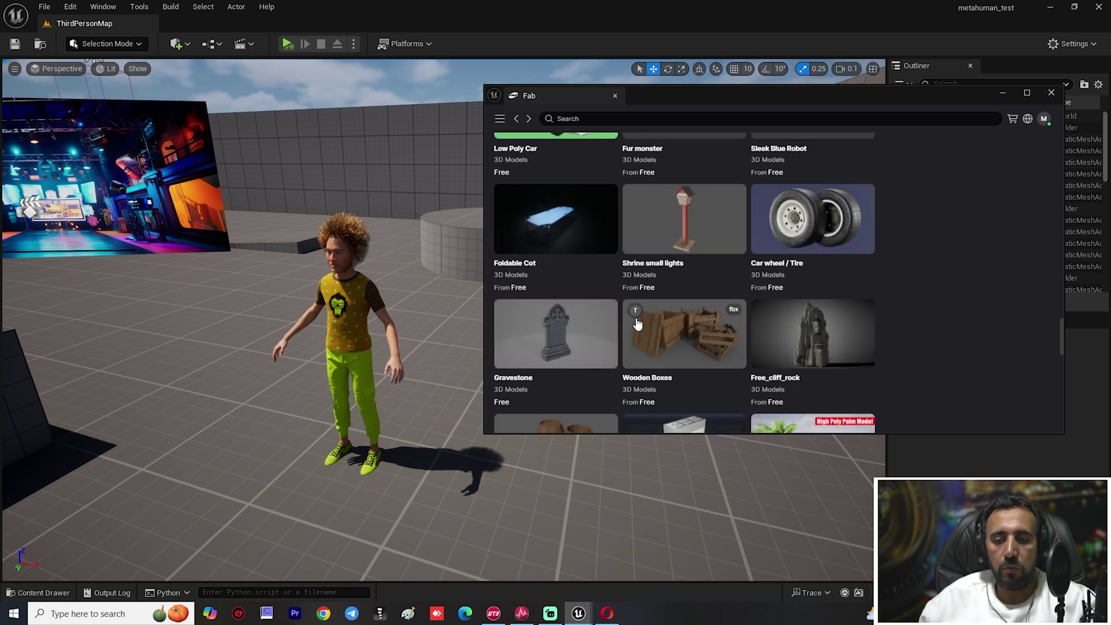
{"action": "scroll", "coordinate": [637, 323], "scroll_direction": "down", "scroll_amount": 5}
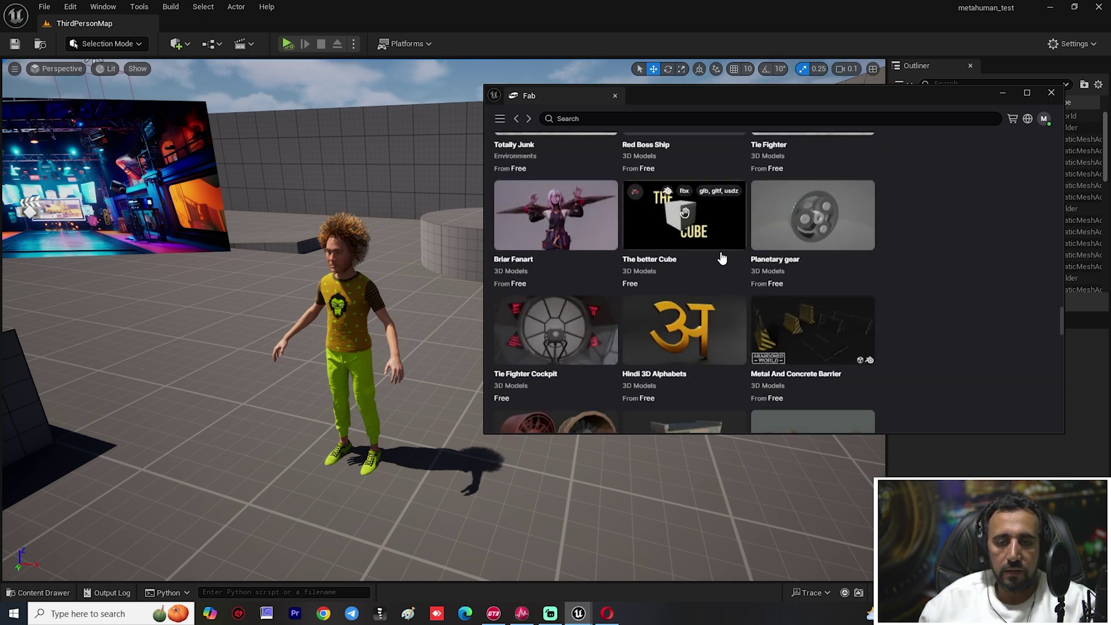
{"action": "scroll", "coordinate": [683, 358], "scroll_direction": "down", "scroll_amount": 5}
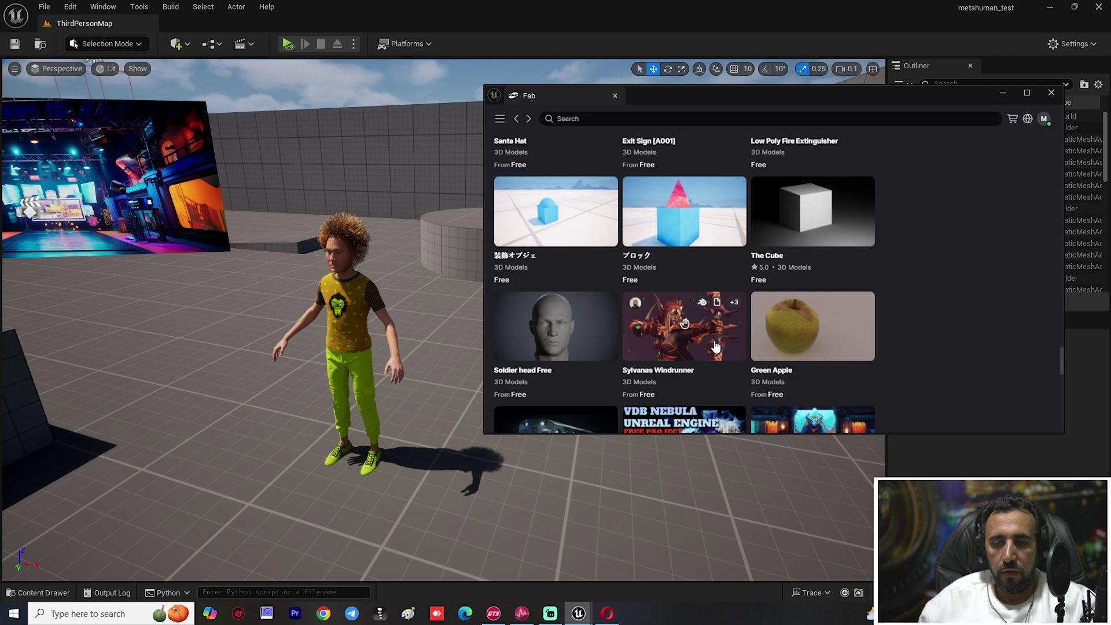
{"action": "scroll", "coordinate": [715, 346], "scroll_direction": "down", "scroll_amount": 5}
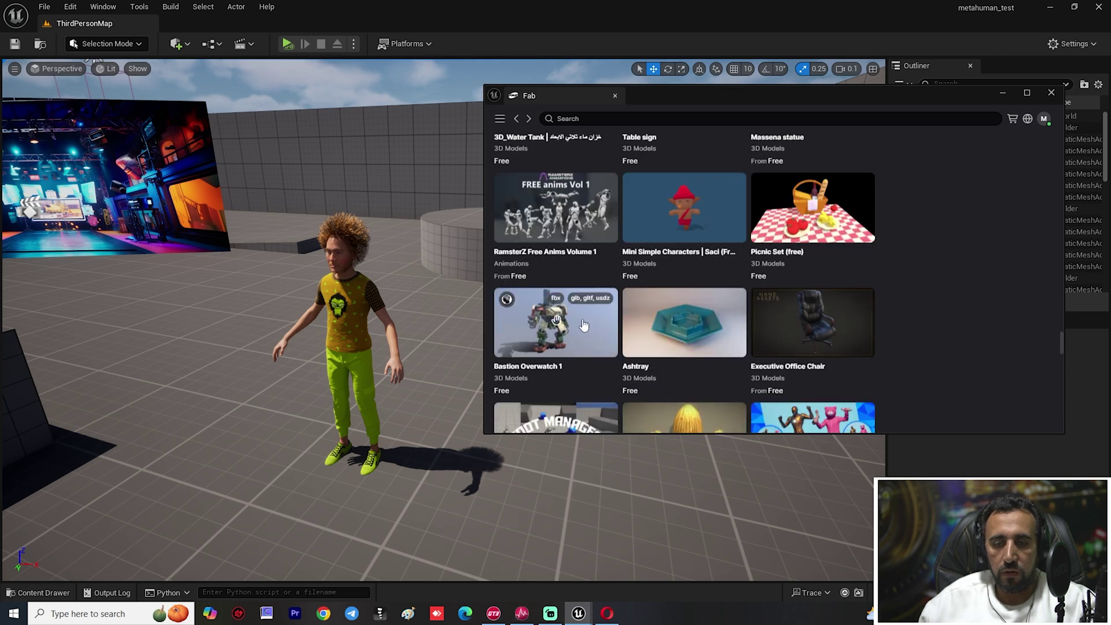
{"action": "left_click", "coordinate": [566, 323]}
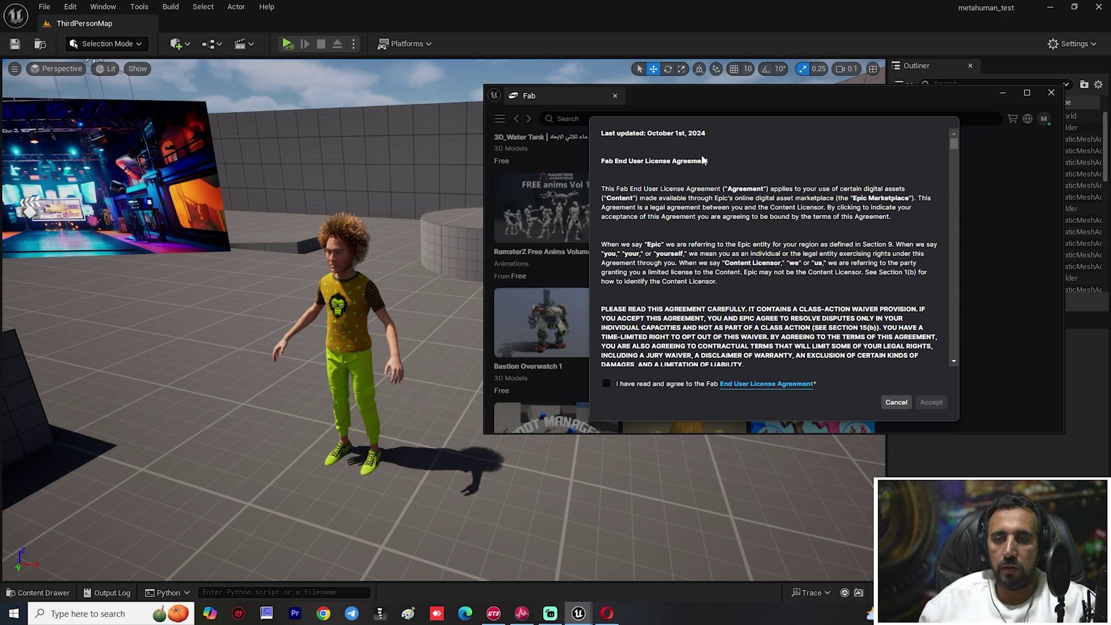
{"action": "scroll", "coordinate": [665, 278], "scroll_direction": "down", "scroll_amount": 15}
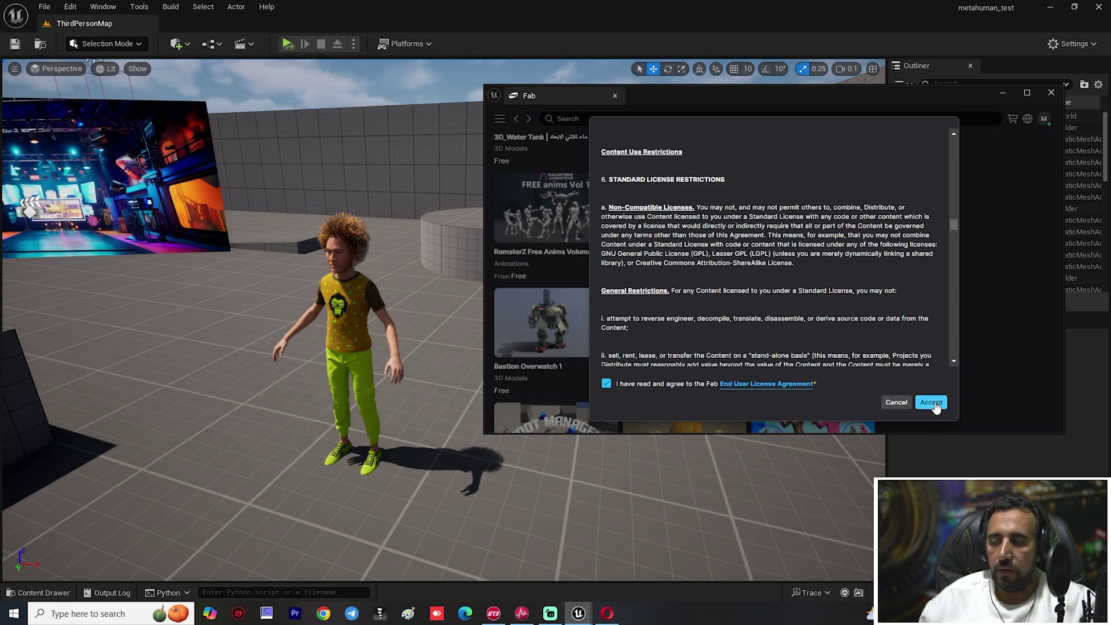
{"action": "left_click", "coordinate": [931, 403]}
Place the Bastion Overwatch 1 model from the free listings on the floor beside the character
{"action": "scroll", "coordinate": [571, 307], "scroll_direction": "down", "scroll_amount": 5}
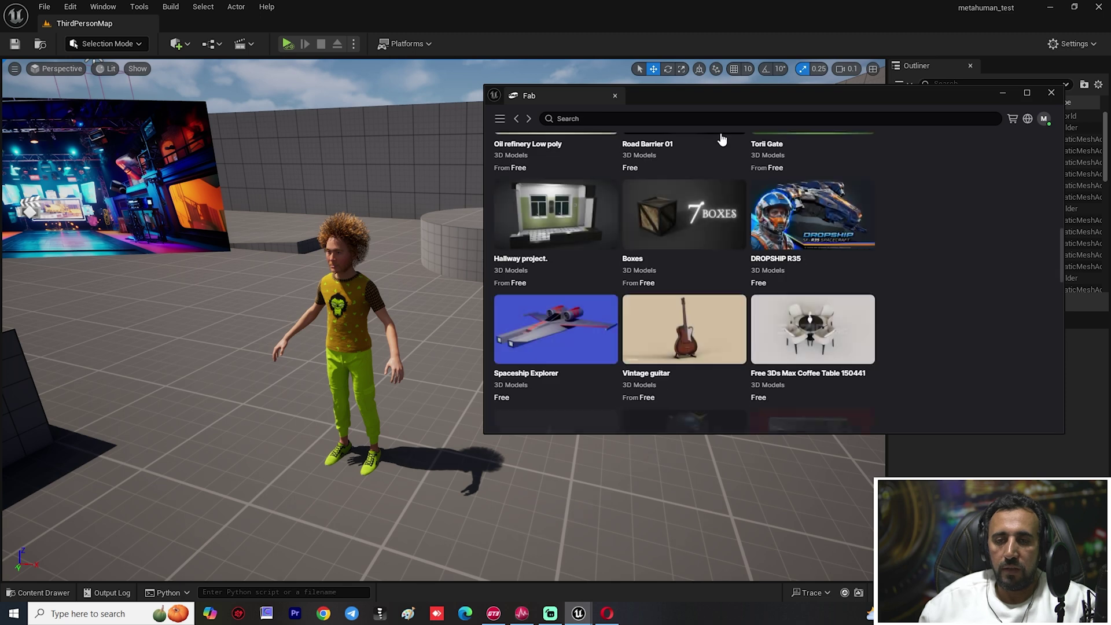
{"action": "scroll", "coordinate": [665, 298], "scroll_direction": "down", "scroll_amount": 10}
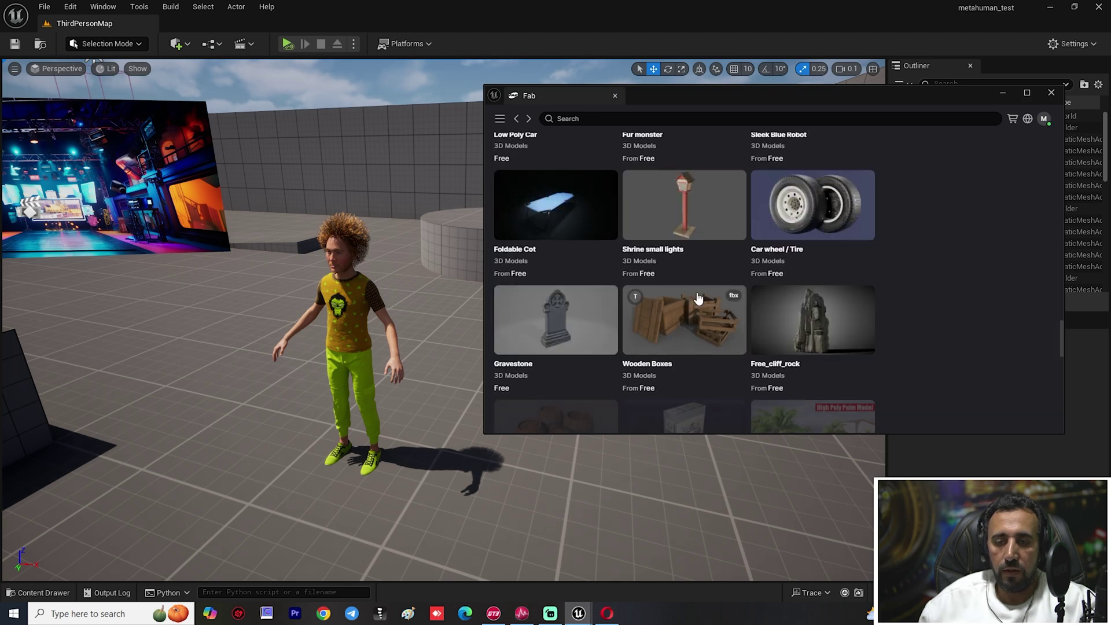
{"action": "scroll", "coordinate": [698, 297], "scroll_direction": "down", "scroll_amount": 10}
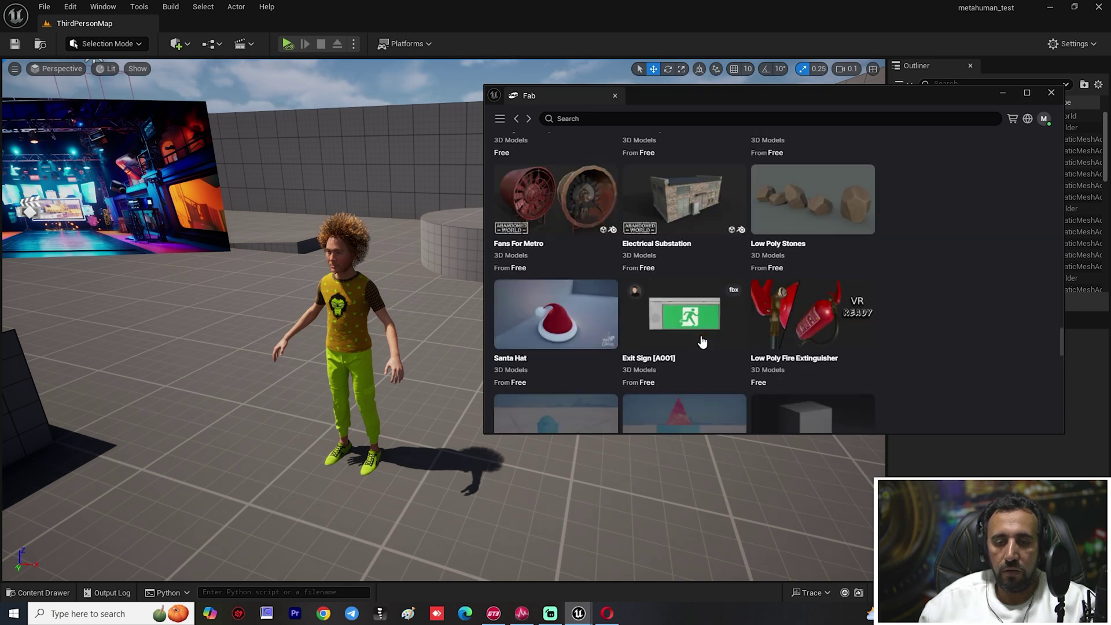
{"action": "scroll", "coordinate": [702, 342], "scroll_direction": "down", "scroll_amount": 8}
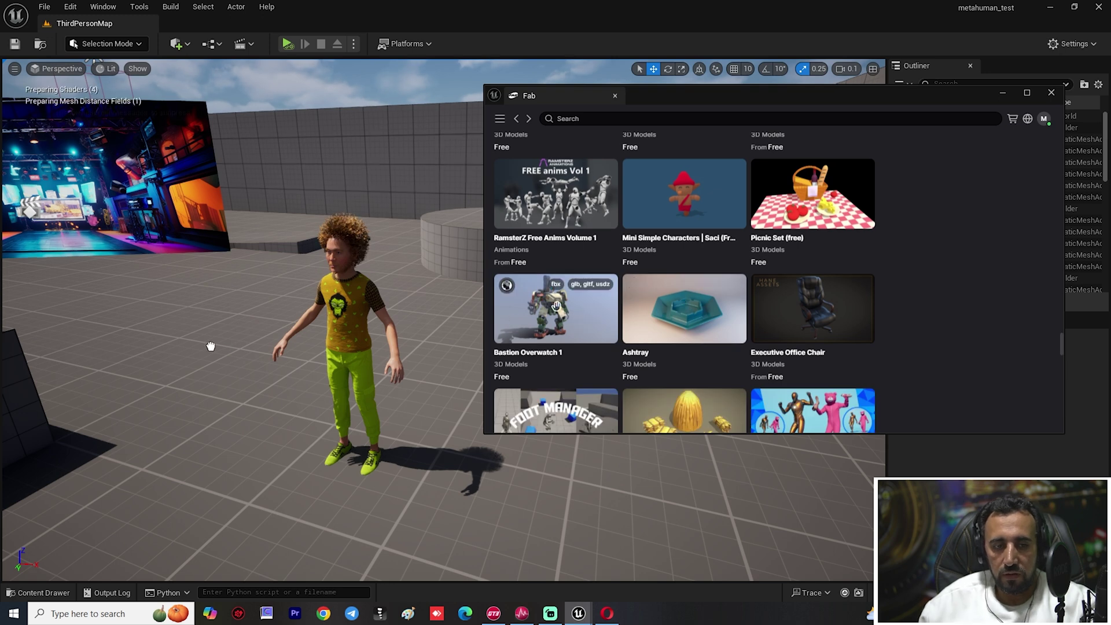
{"action": "left_click", "coordinate": [216, 302]}
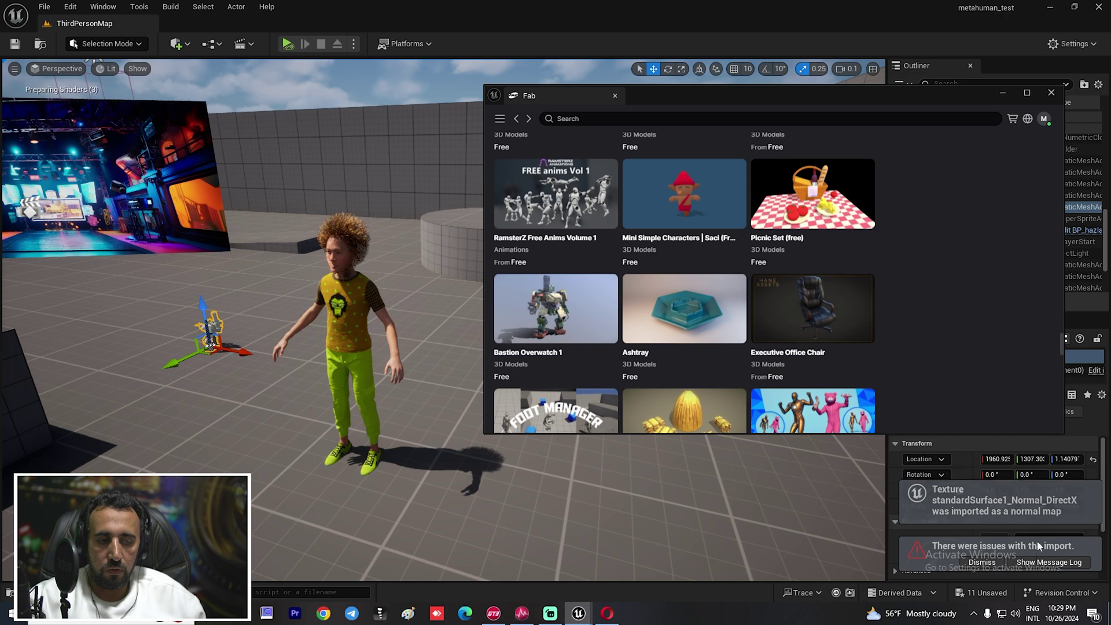
Dismiss the import notice, scale the placed robot to 3.0 and rotate it to about -103° around the vertical axis
{"action": "left_click", "coordinate": [986, 564]}
{"action": "key", "text": "w"}
{"action": "right_click_drag", "start_coordinate": [209, 384], "coordinate": [240, 383]}
{"action": "left_click_drag", "start_coordinate": [239, 388], "coordinate": [197, 445]}
{"action": "key", "text": "ctrl+z"}
{"action": "key", "text": "e"}
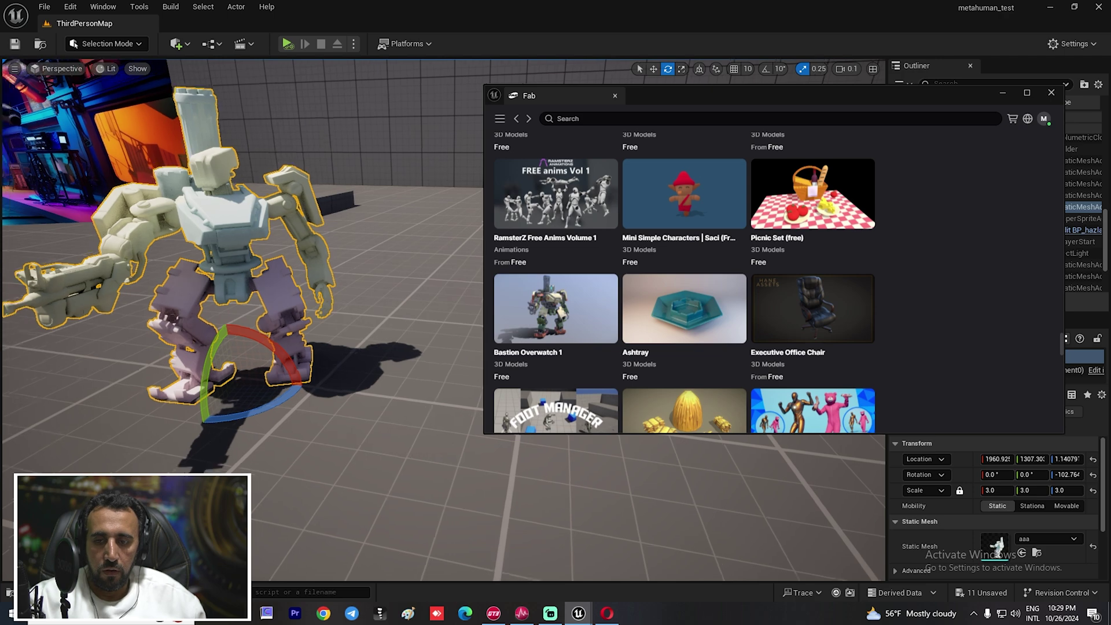
Examine the placed robot up close and its imported materials and textures in the Bastion_Overwatch_1 content folder
{"action": "key", "text": "s"}
{"action": "right_click_drag", "start_coordinate": [350, 357], "coordinate": [385, 397]}
{"action": "key", "text": "w"}
{"action": "left_click", "coordinate": [365, 347]}
{"action": "key", "text": "w"}
{"action": "key", "text": "ctrl+space"}
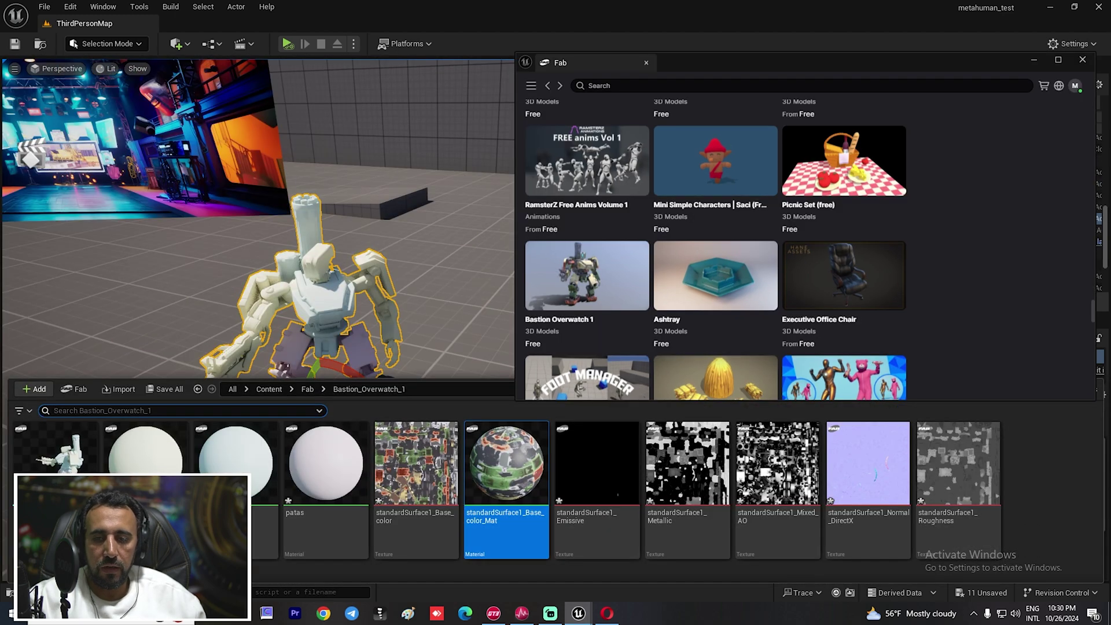
{"action": "left_click", "coordinate": [426, 307]}
{"action": "left_click", "coordinate": [354, 379]}
{"action": "key", "text": "ctrl+space"}
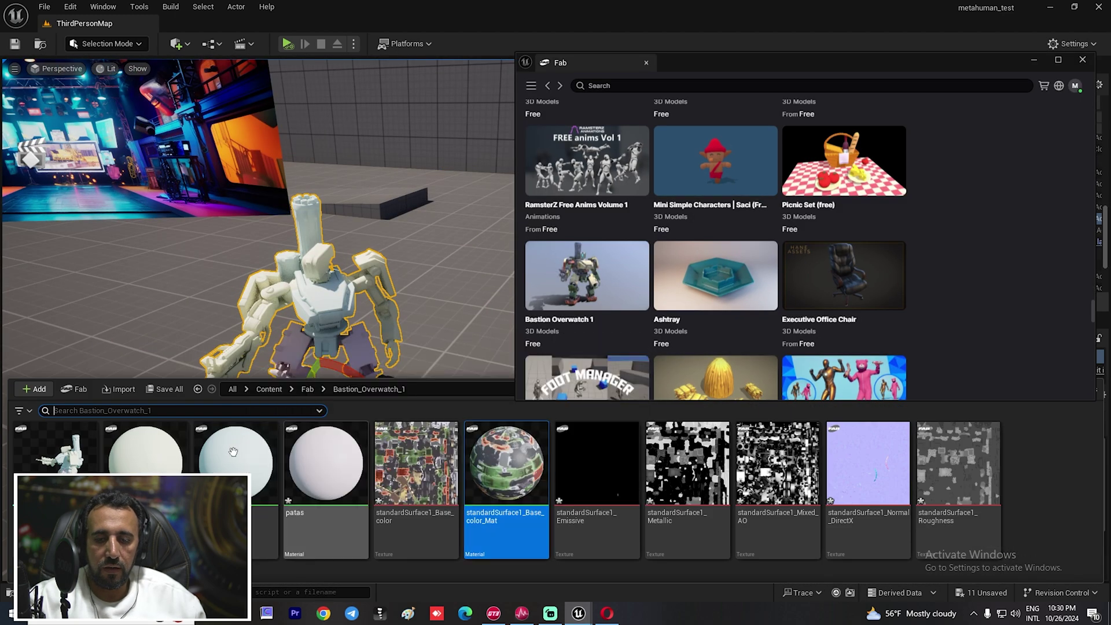
{"action": "right_click_drag", "start_coordinate": [440, 252], "coordinate": [441, 307]}
{"action": "key", "text": "w"}
Place the free The Loudspeaker model on the floor between the robot and the character and dismiss the import notice
{"action": "scroll", "coordinate": [818, 254], "scroll_direction": "down", "scroll_amount": 10}
{"action": "scroll", "coordinate": [823, 256], "scroll_direction": "down", "scroll_amount": 5}
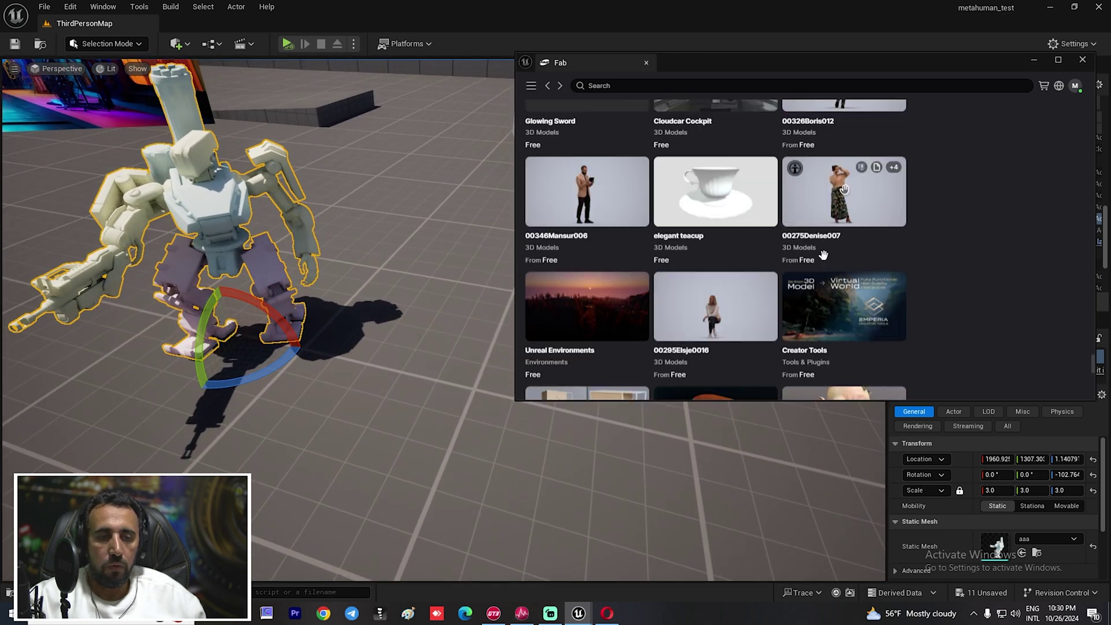
{"action": "scroll", "coordinate": [811, 265], "scroll_direction": "down", "scroll_amount": 10}
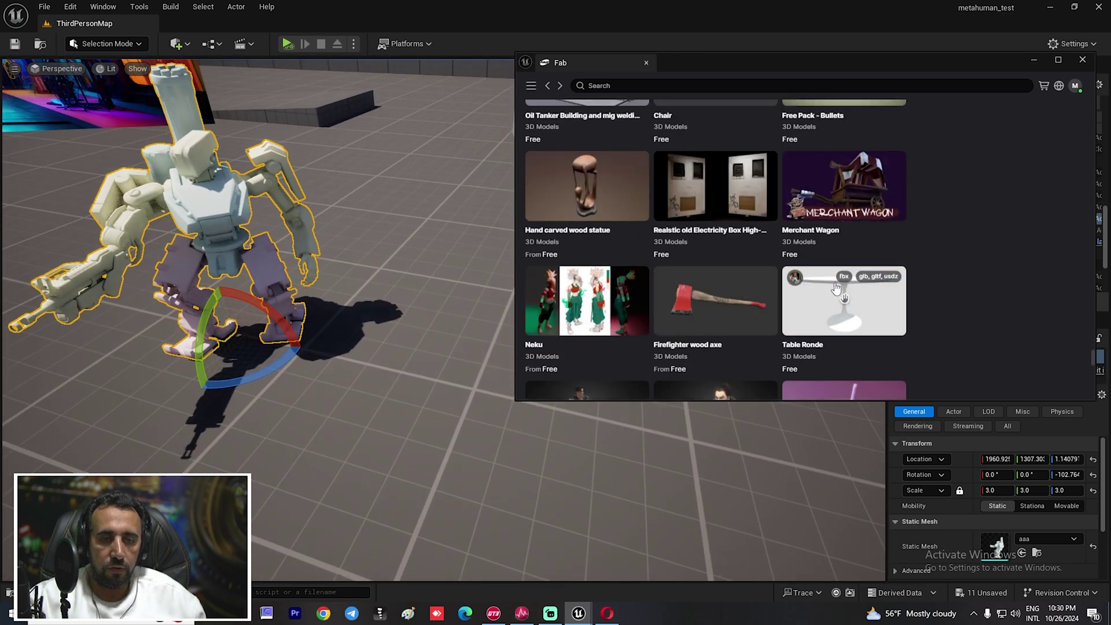
{"action": "scroll", "coordinate": [836, 287], "scroll_direction": "down", "scroll_amount": 5}
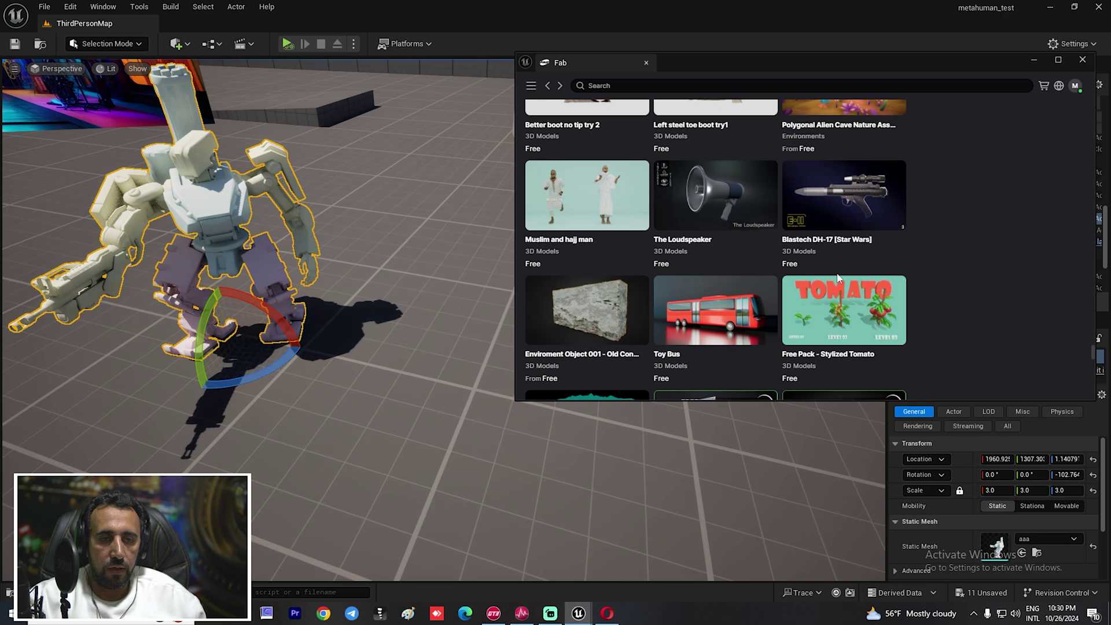
{"action": "left_click_drag", "start_coordinate": [718, 190], "coordinate": [437, 368]}
{"action": "scroll", "coordinate": [462, 456], "scroll_direction": "down", "scroll_amount": 4}
{"action": "scroll", "coordinate": [461, 456], "scroll_direction": "down", "scroll_amount": 5}
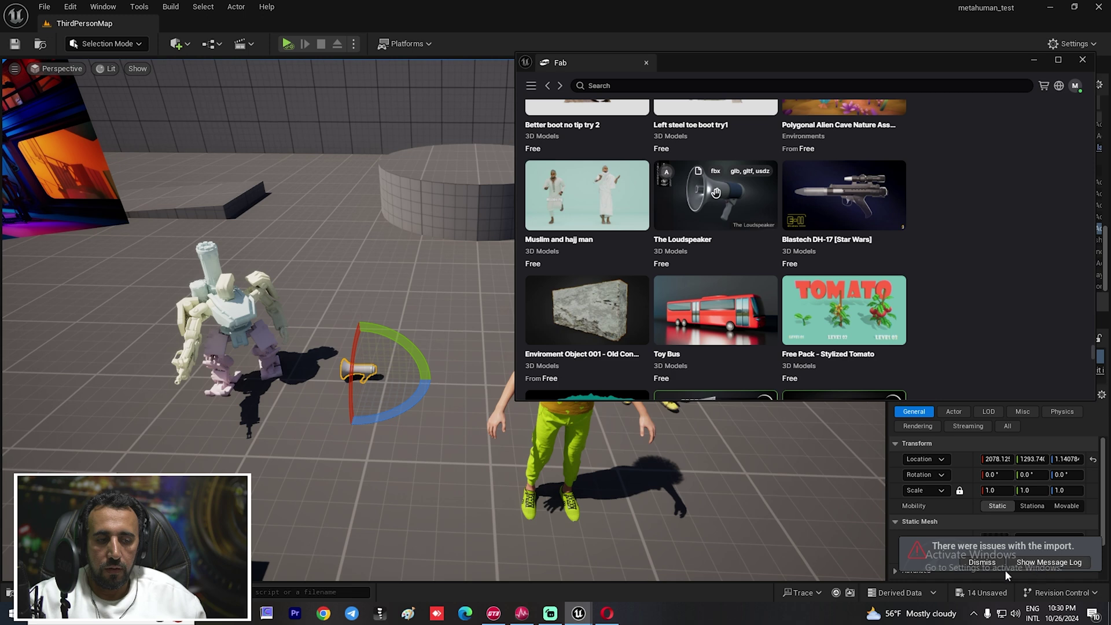
{"action": "left_click", "coordinate": [984, 563]}
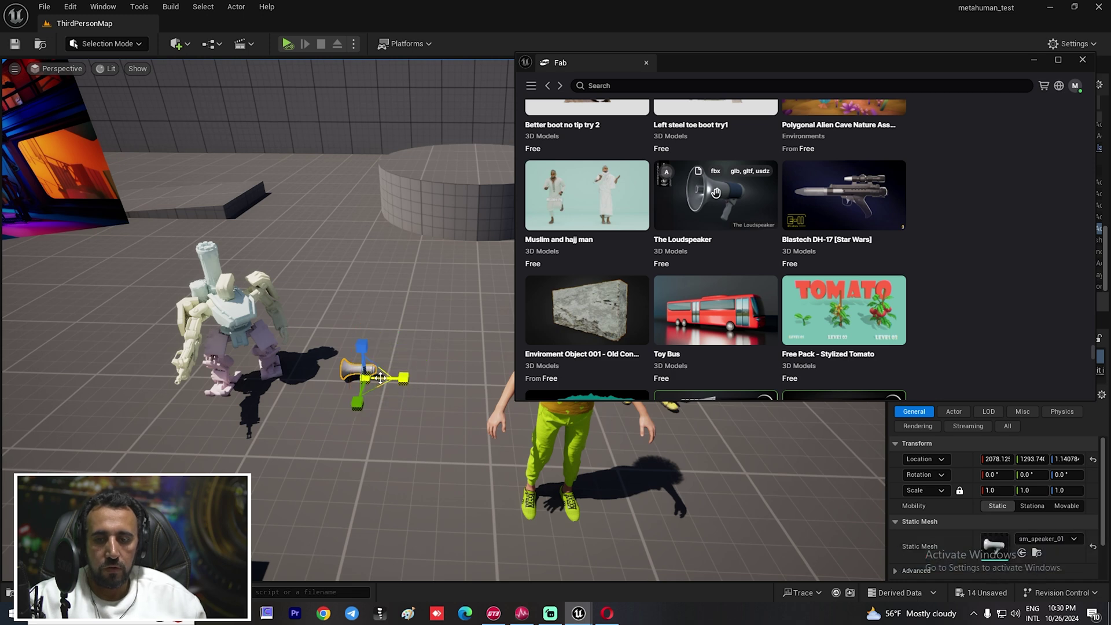
Enlarge the loudspeaker to roughly the robot's size and rotate it so that its horn faces the camera
{"action": "left_click_drag", "start_coordinate": [375, 374], "coordinate": [471, 413]}
{"action": "key", "text": "e"}
{"action": "right_click_drag", "start_coordinate": [380, 514], "coordinate": [372, 445]}
{"action": "right_click_drag", "start_coordinate": [382, 457], "coordinate": [347, 449]}
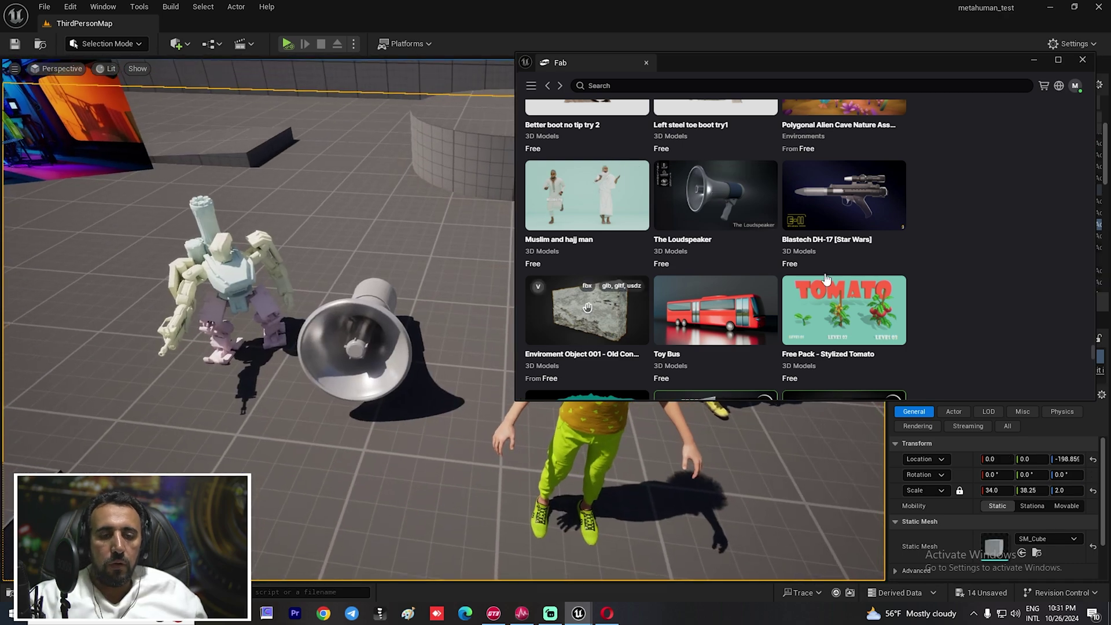
Place the free Humanoid Fly model behind the loudspeaker and raise it to a height of about 100 so it stands on the floor
{"action": "scroll", "coordinate": [800, 259], "scroll_direction": "down", "scroll_amount": 10}
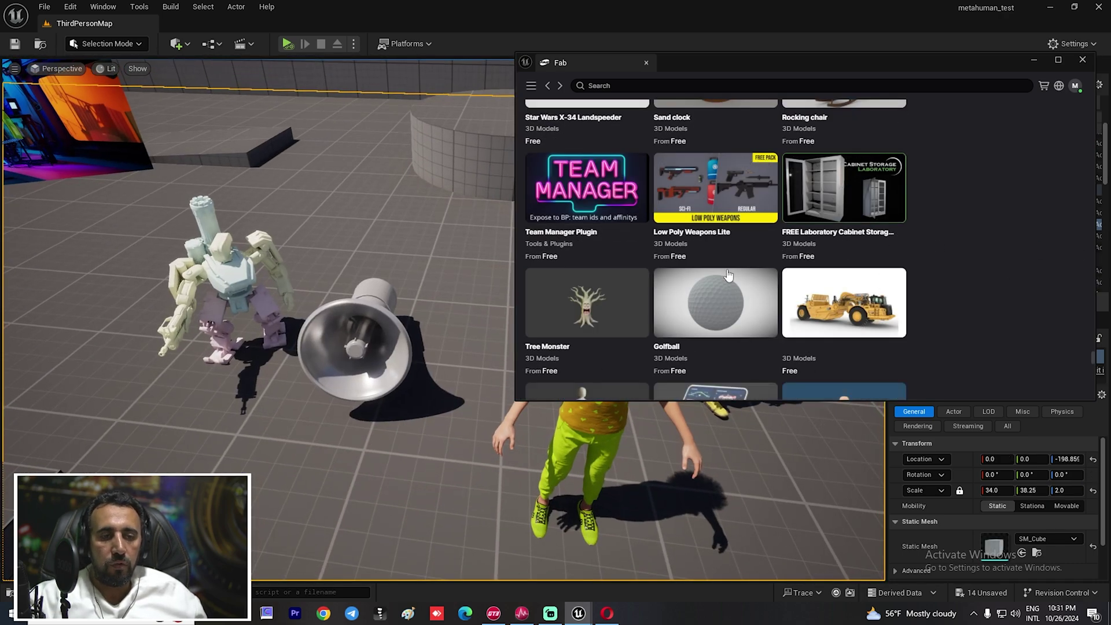
{"action": "scroll", "coordinate": [728, 275], "scroll_direction": "down", "scroll_amount": 10}
{"action": "scroll", "coordinate": [797, 309], "scroll_direction": "down", "scroll_amount": 4}
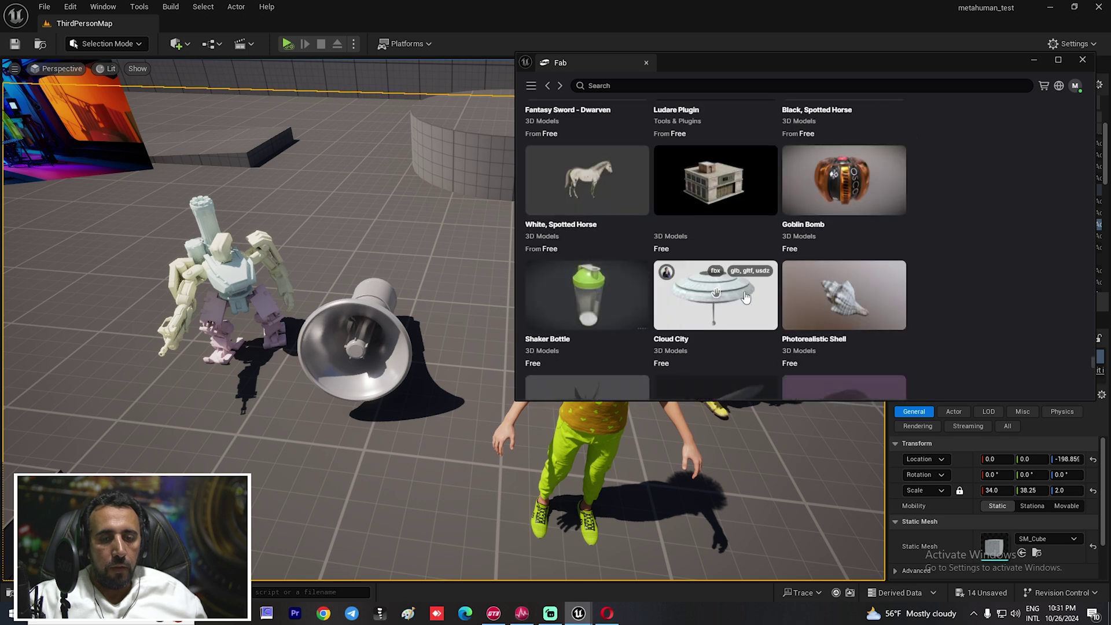
{"action": "scroll", "coordinate": [709, 289], "scroll_direction": "down", "scroll_amount": 4}
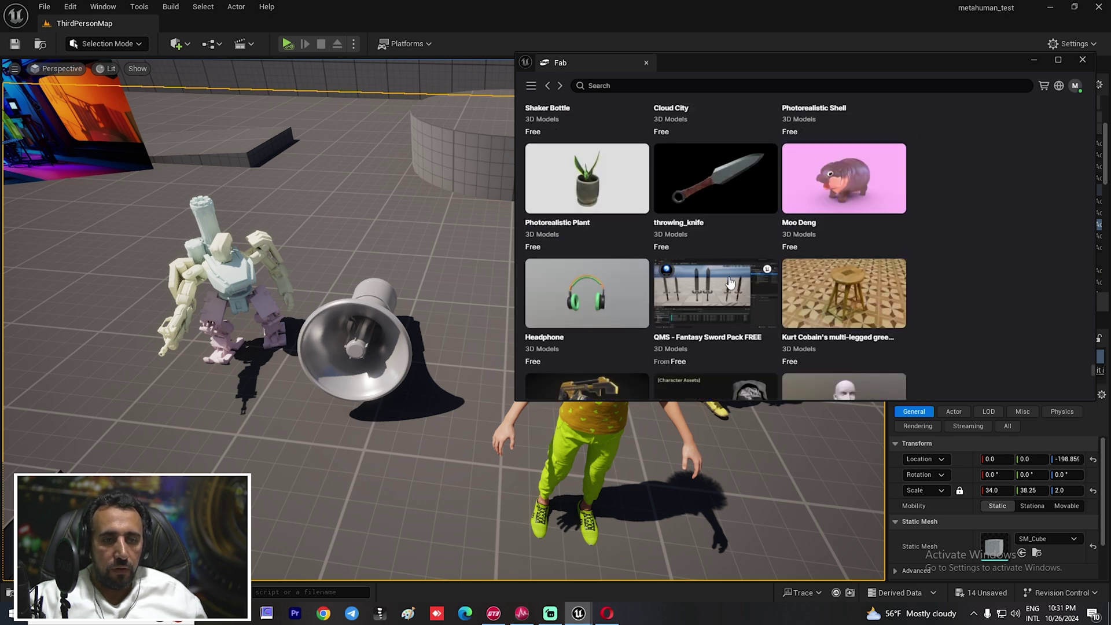
{"action": "scroll", "coordinate": [730, 282], "scroll_direction": "down", "scroll_amount": 4}
{"action": "scroll", "coordinate": [716, 283], "scroll_direction": "down", "scroll_amount": 4}
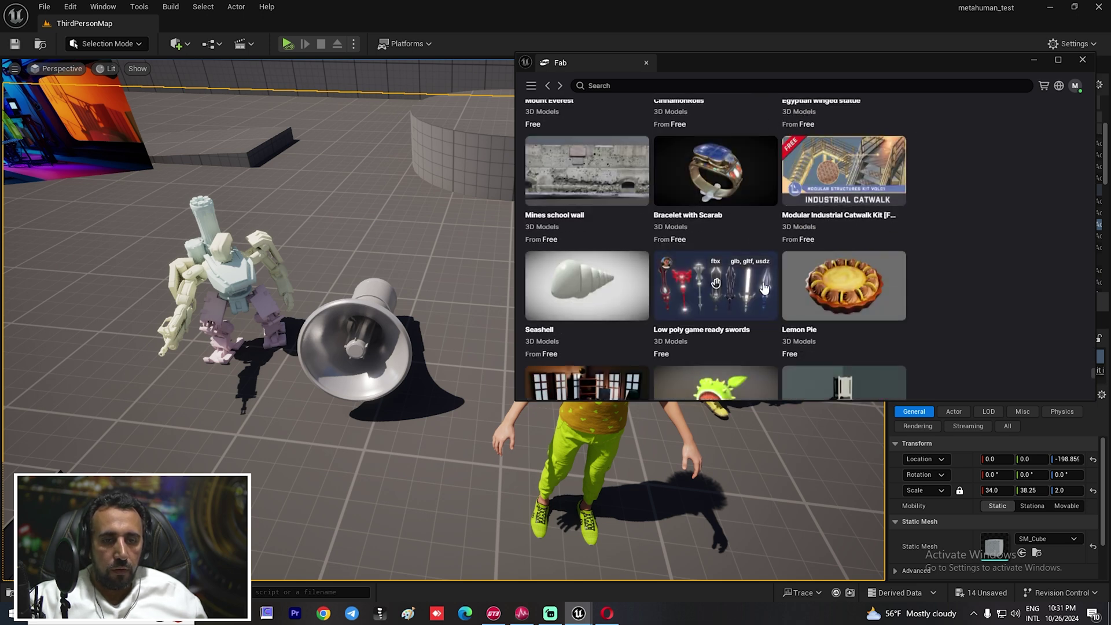
{"action": "scroll", "coordinate": [776, 294], "scroll_direction": "down", "scroll_amount": 4}
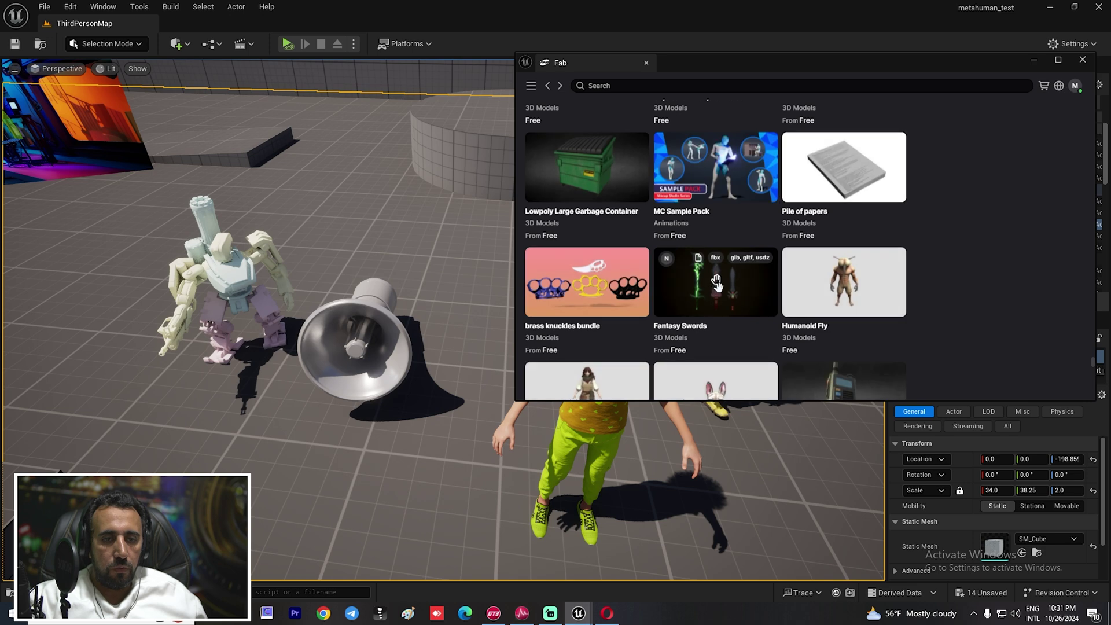
{"action": "scroll", "coordinate": [731, 300], "scroll_direction": "down", "scroll_amount": 4}
{"action": "scroll", "coordinate": [730, 301], "scroll_direction": "up", "scroll_amount": 4}
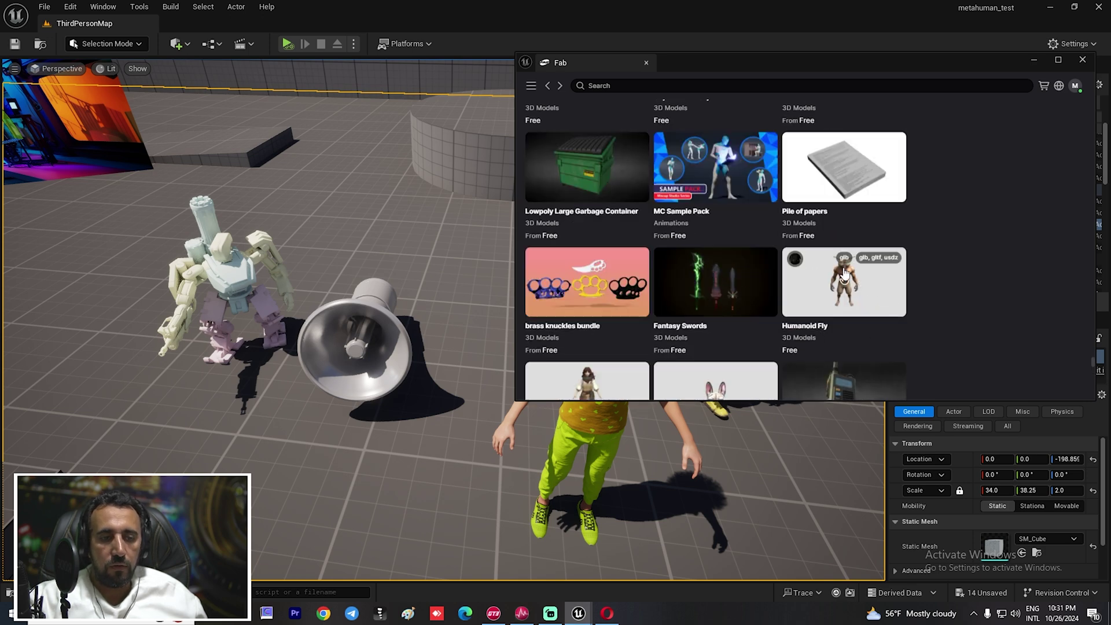
{"action": "left_click_drag", "start_coordinate": [881, 292], "coordinate": [347, 249]}
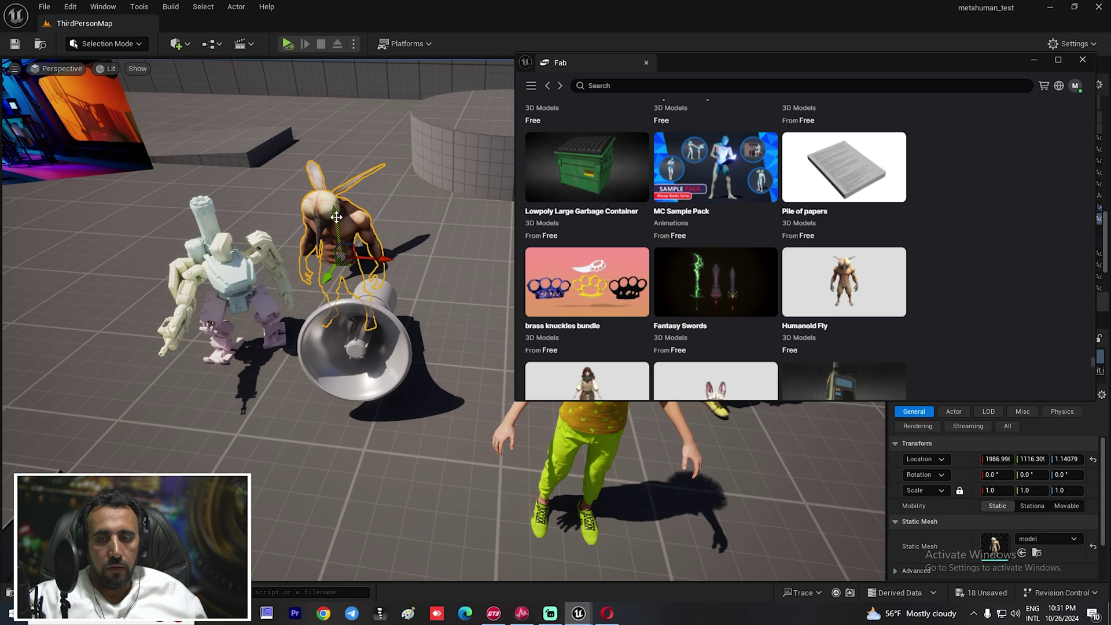
{"action": "left_click_drag", "start_coordinate": [325, 166], "coordinate": [316, 122]}
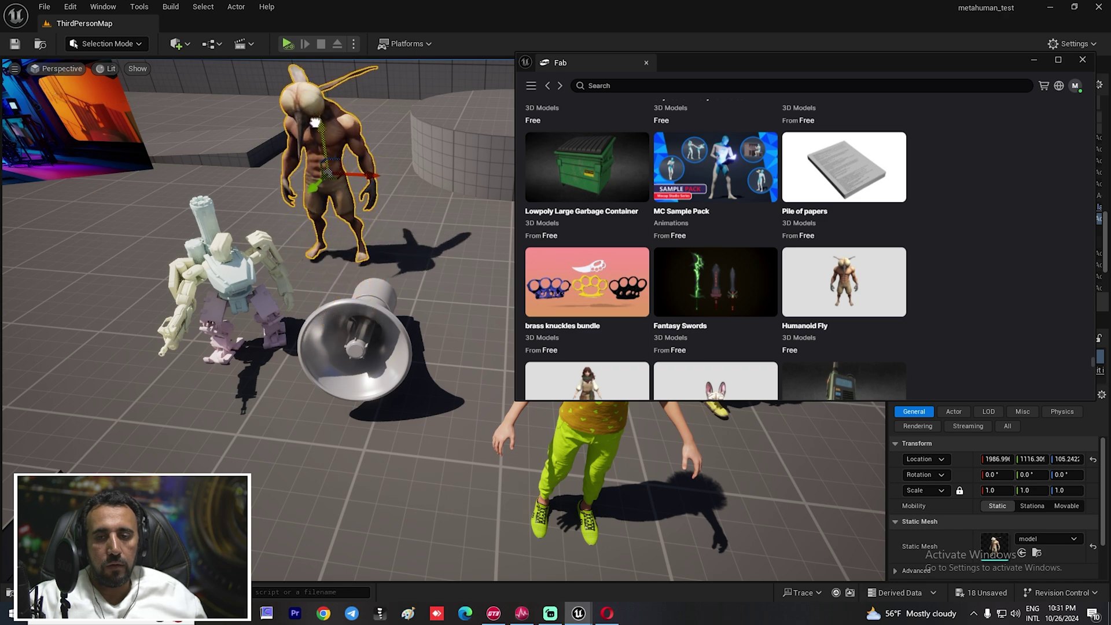
Examine the Humanoid Fly model in the level from several close viewpoints and select it
{"action": "left_click", "coordinate": [428, 261]}
{"action": "key", "text": "w"}
{"action": "mouse_move", "coordinate": [428, 261]}
{"action": "right_mouse_down"}
{"action": "mouse_move", "coordinate": [347, 214]}
{"action": "mouse_move", "coordinate": [440, 217]}
{"action": "mouse_move", "coordinate": [457, 249]}
{"action": "mouse_move", "coordinate": [466, 200]}
{"action": "mouse_move", "coordinate": [471, 249]}
{"action": "mouse_move", "coordinate": [425, 200]}
{"action": "mouse_move", "coordinate": [408, 217]}
{"action": "mouse_move", "coordinate": [481, 214]}
{"action": "mouse_move", "coordinate": [515, 246]}
{"action": "mouse_move", "coordinate": [436, 263]}
{"action": "right_mouse_up"}
{"action": "key", "text": "a"}
{"action": "key", "text": "d"}
{"action": "key", "text": "w"}
{"action": "key", "text": "a"}
{"action": "key", "text": "s"}
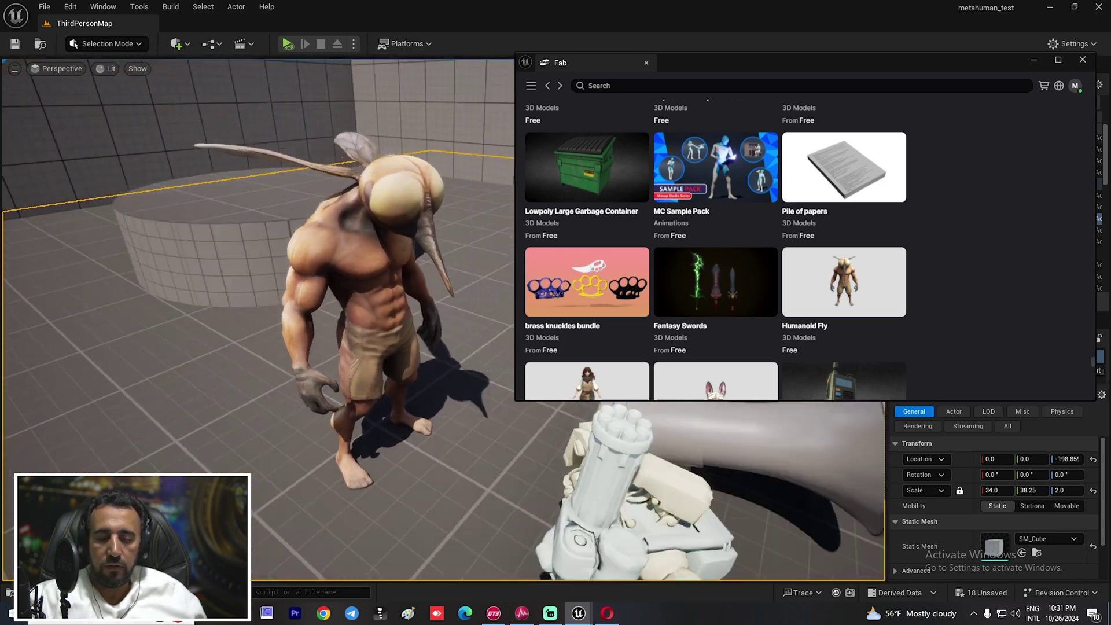
{"action": "right_click_drag", "start_coordinate": [199, 256], "coordinate": [199, 257]}
{"action": "left_click", "coordinate": [199, 257]}
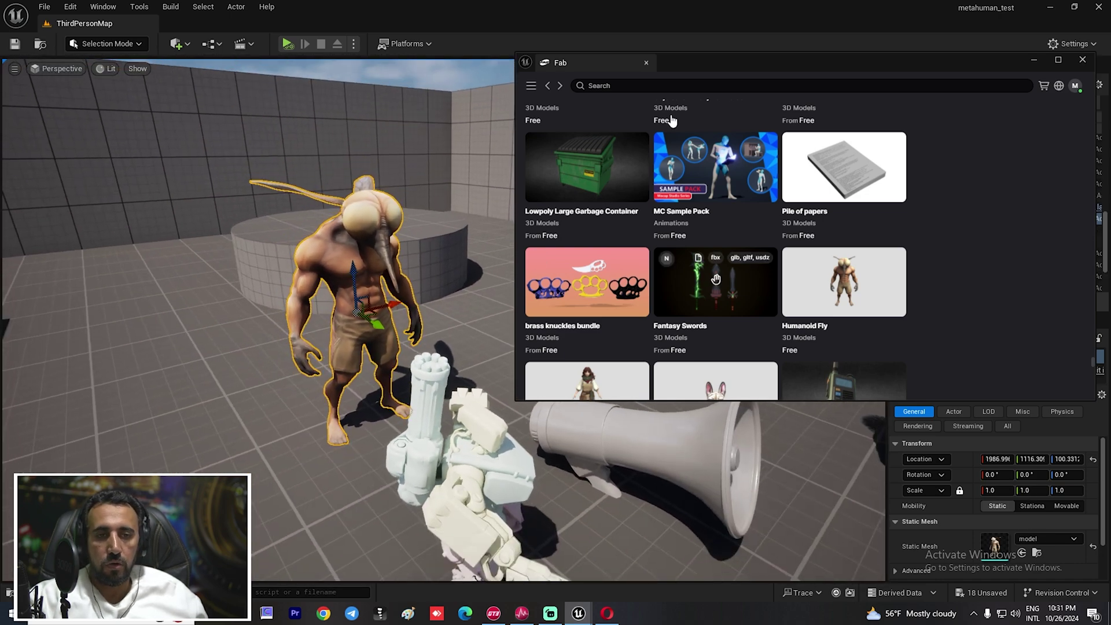
Open My Library in Fab, maximize the window and look through the owned assets
{"action": "left_click", "coordinate": [648, 90]}
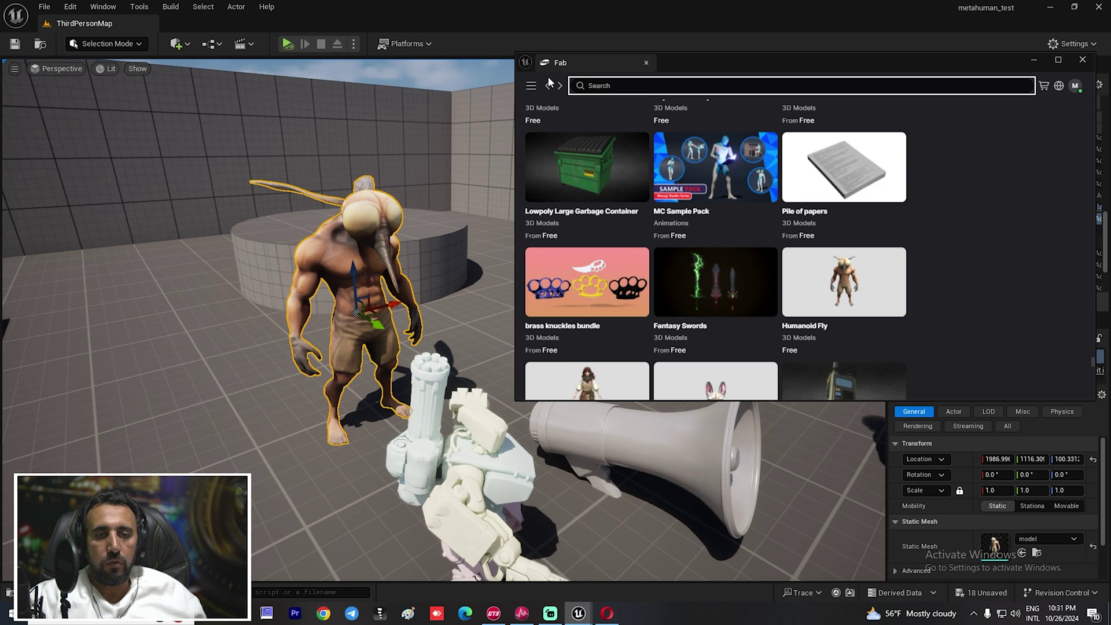
{"action": "left_click", "coordinate": [531, 86]}
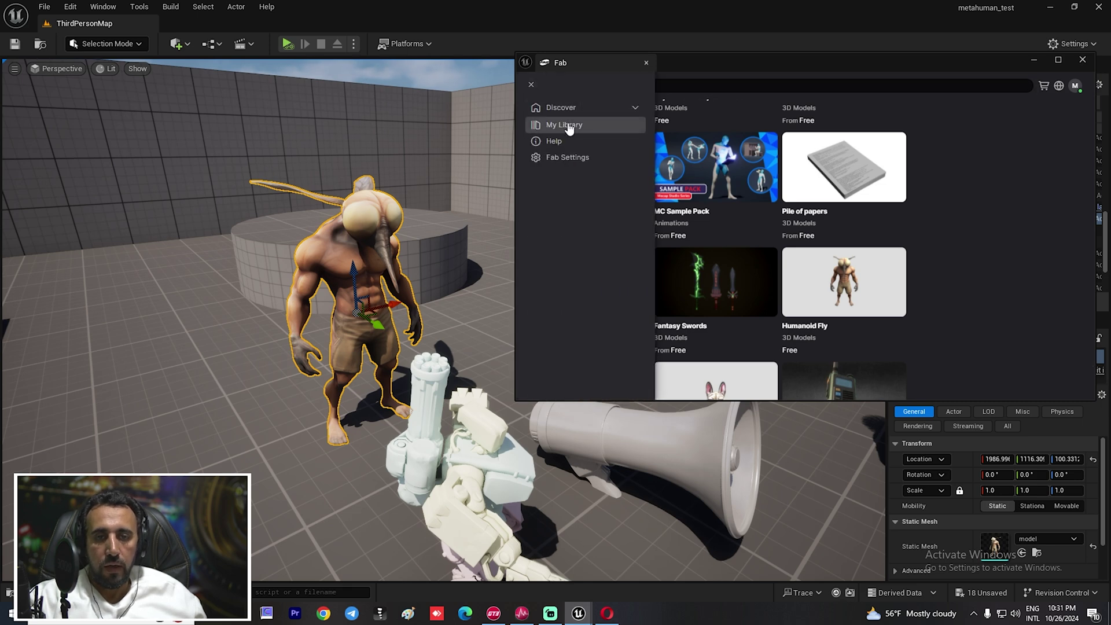
{"action": "left_click", "coordinate": [567, 124]}
{"action": "left_click_drag", "start_coordinate": [778, 66], "coordinate": [745, 35]}
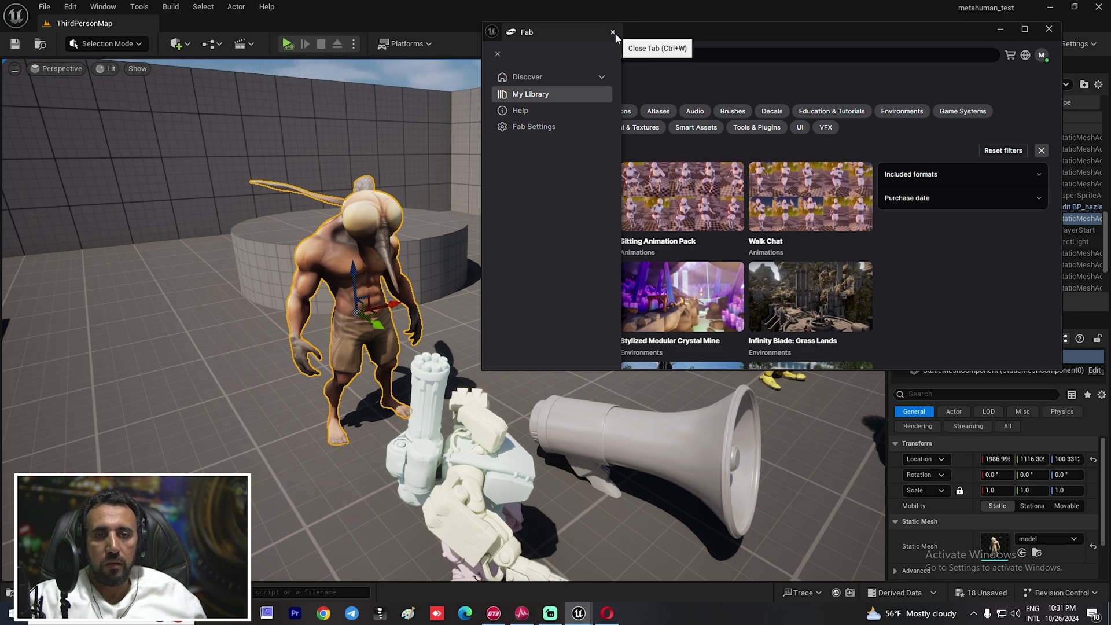
{"action": "double_click", "coordinate": [658, 37]}
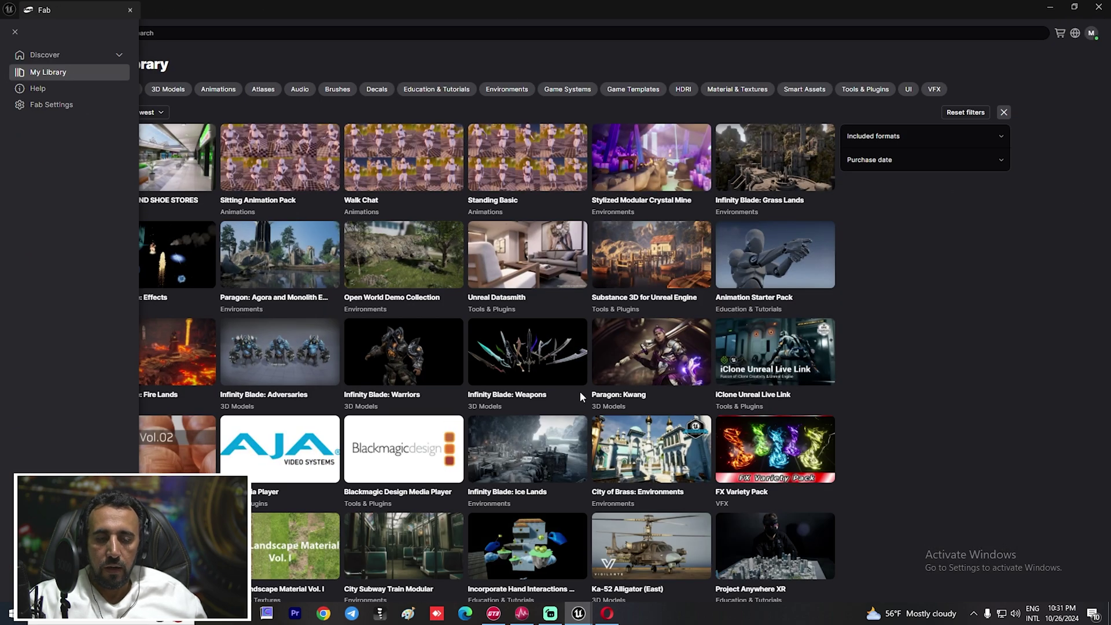
{"action": "left_click", "coordinate": [238, 34]}
{"action": "scroll", "coordinate": [420, 349], "scroll_direction": "down", "scroll_amount": 15}
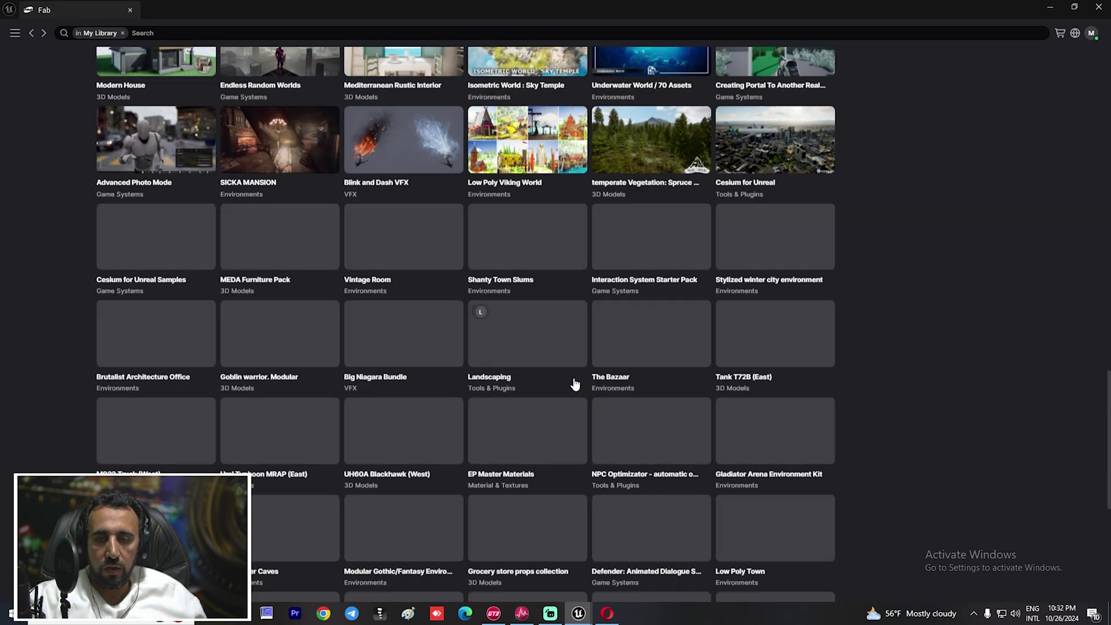
{"action": "scroll", "coordinate": [577, 358], "scroll_direction": "up", "scroll_amount": 15}
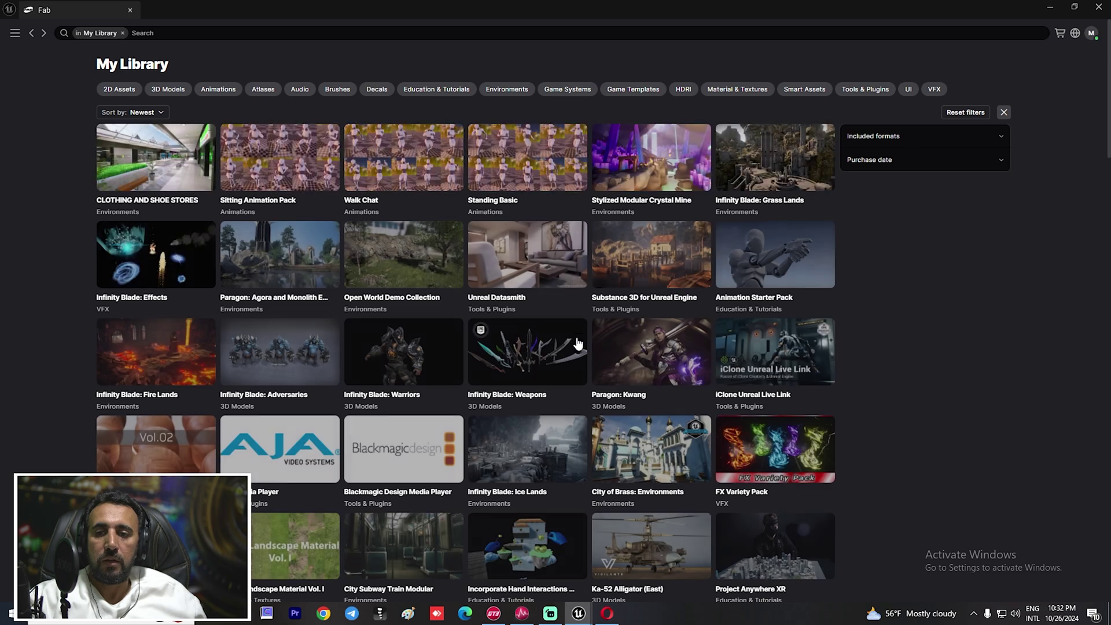
Remove the My Library filter and search the whole Fab catalogue for "quixel"
{"action": "scroll", "coordinate": [543, 430], "scroll_direction": "down", "scroll_amount": 8}
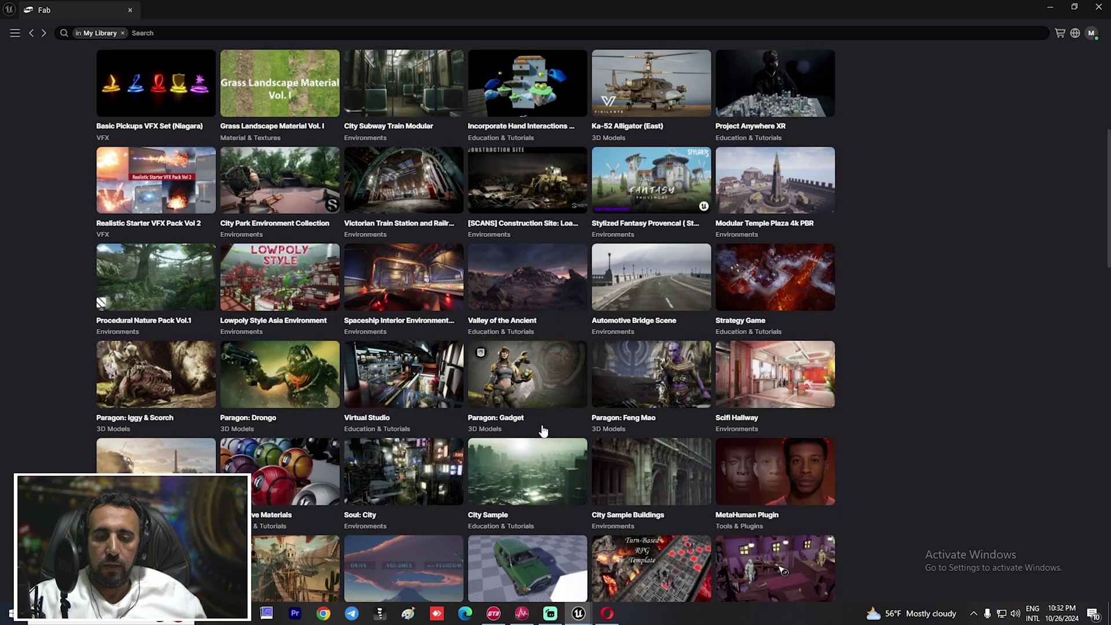
{"action": "scroll", "coordinate": [631, 370], "scroll_direction": "down", "scroll_amount": 4}
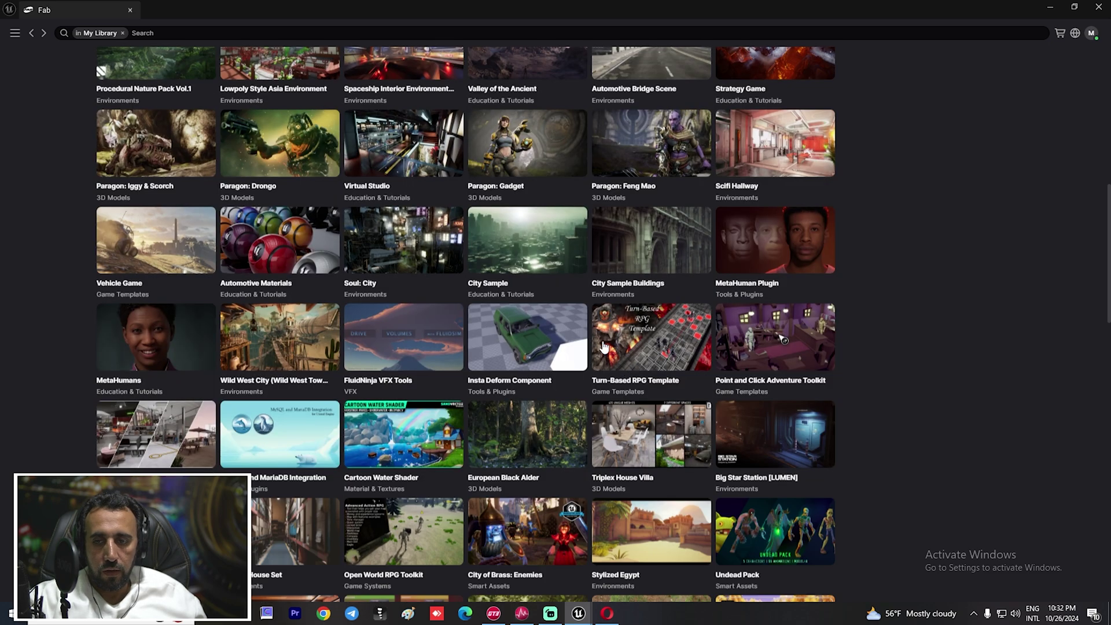
{"action": "scroll", "coordinate": [686, 342], "scroll_direction": "up", "scroll_amount": 12}
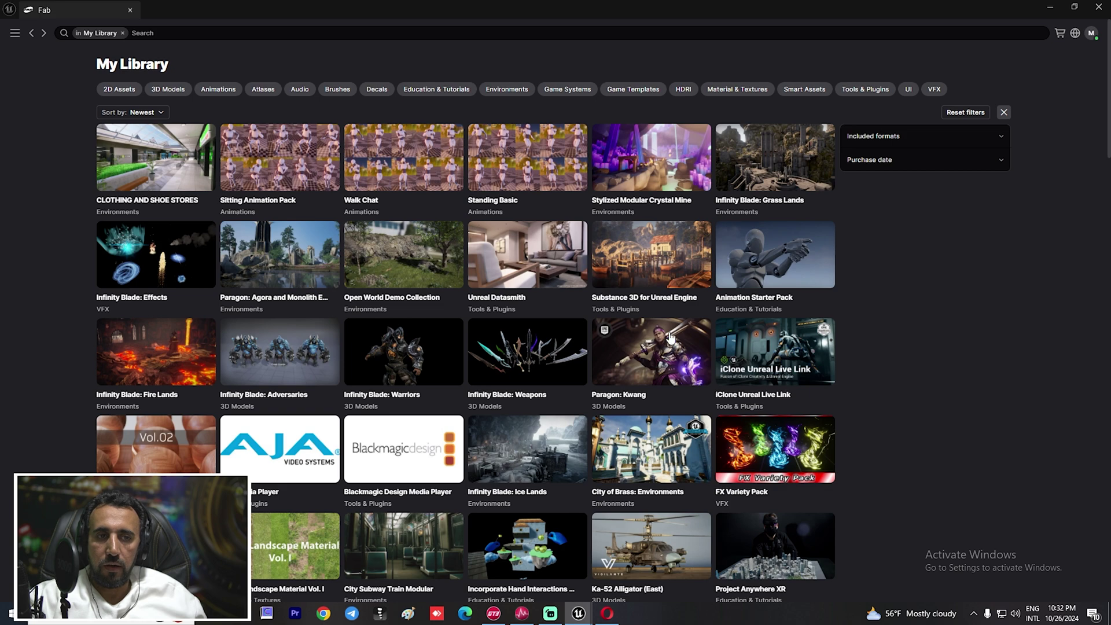
{"action": "left_click", "coordinate": [122, 33]}
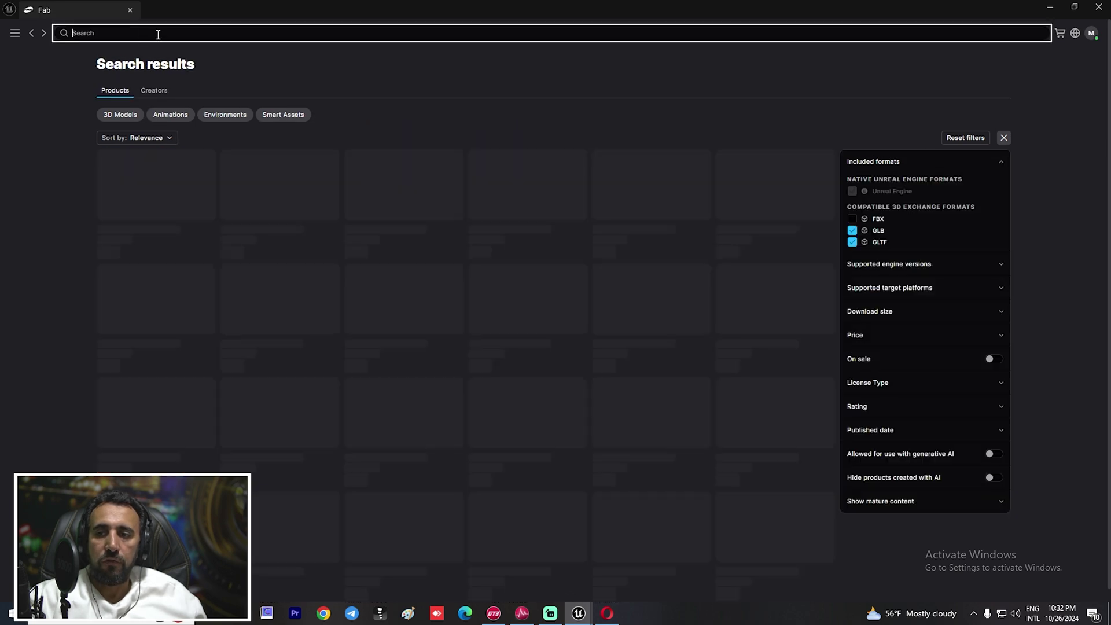
{"action": "type", "text": "quixel"}
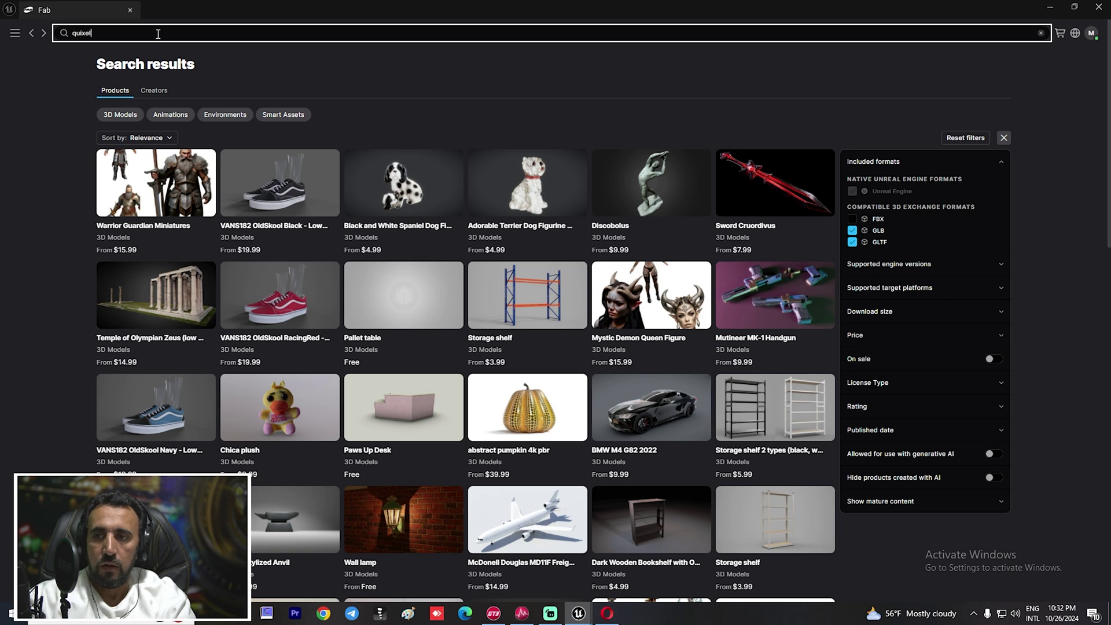
{"action": "key", "text": "Return"}
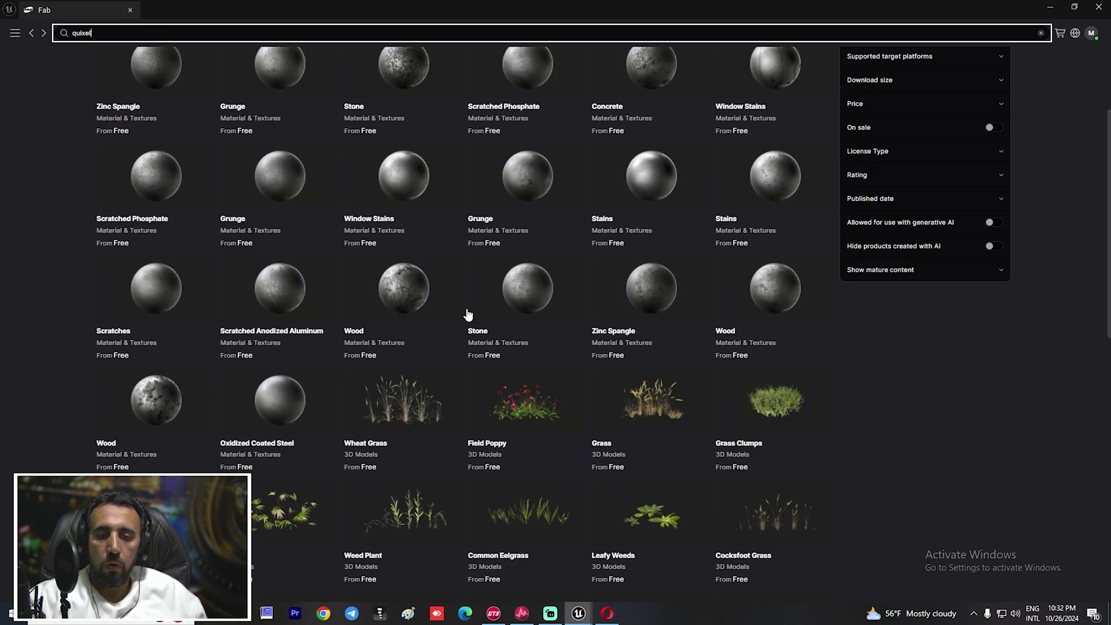
Look through the Quixel search results for available materials, plants and decals
{"action": "scroll", "coordinate": [533, 320], "scroll_direction": "down", "scroll_amount": 4}
{"action": "scroll", "coordinate": [491, 329], "scroll_direction": "down", "scroll_amount": 4}
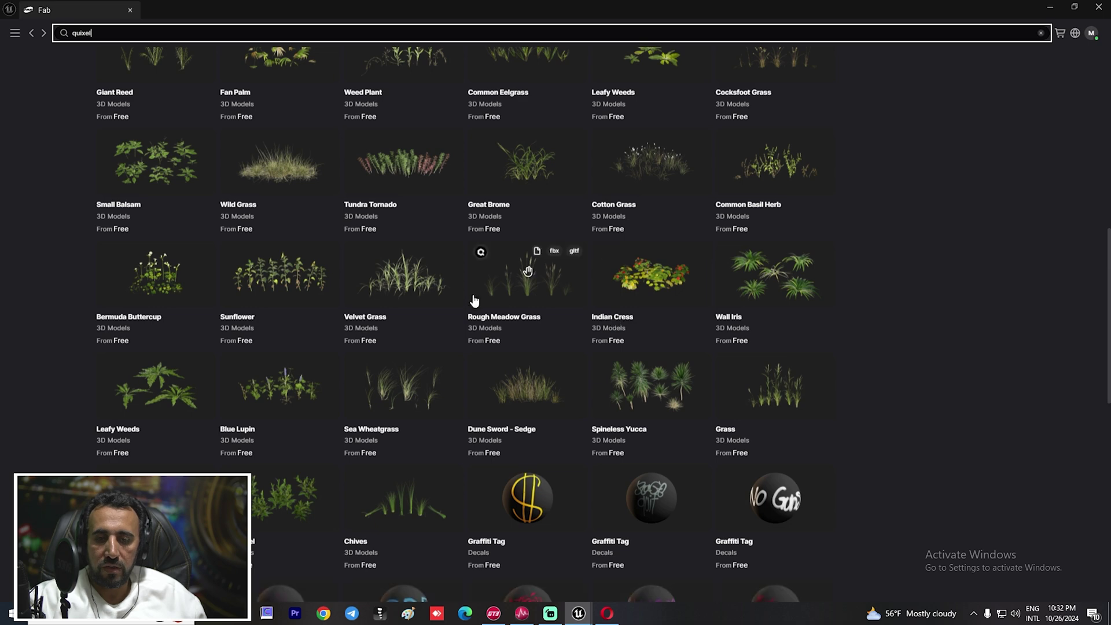
{"action": "scroll", "coordinate": [474, 299], "scroll_direction": "down", "scroll_amount": 10}
{"action": "scroll", "coordinate": [618, 369], "scroll_direction": "down", "scroll_amount": 10}
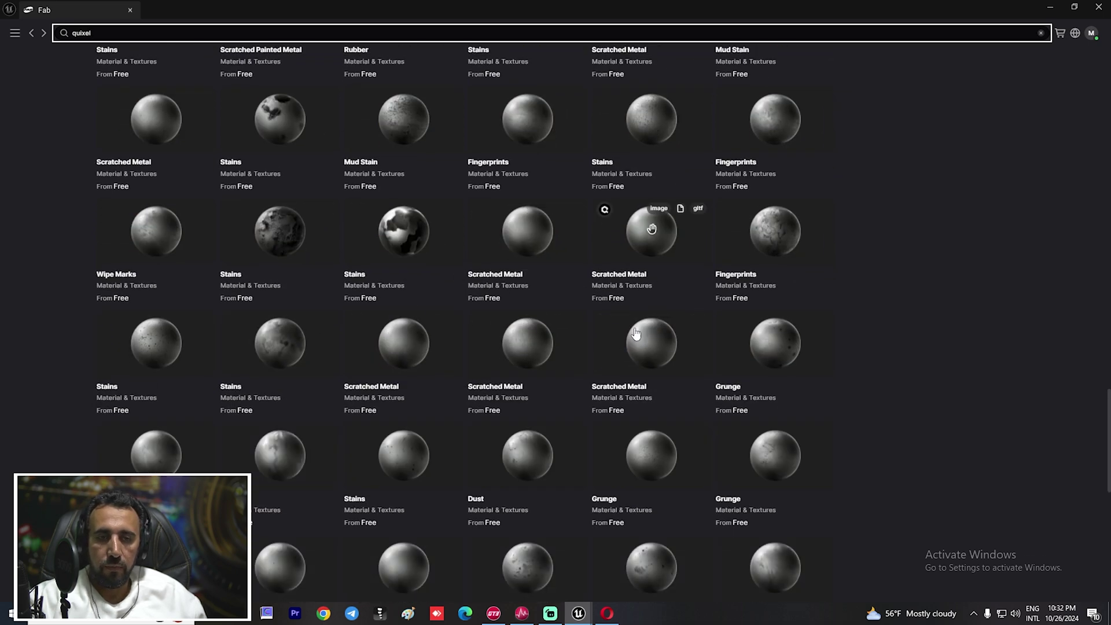
{"action": "scroll", "coordinate": [646, 226], "scroll_direction": "up", "scroll_amount": 20}
{"action": "scroll", "coordinate": [463, 329], "scroll_direction": "down", "scroll_amount": 8}
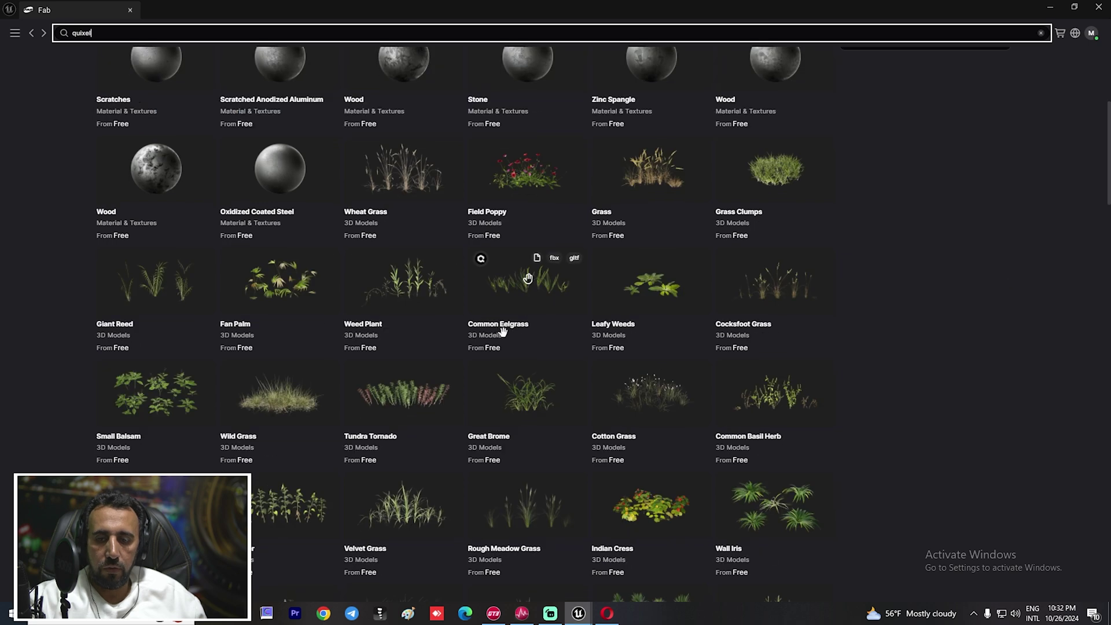
{"action": "scroll", "coordinate": [520, 358], "scroll_direction": "down", "scroll_amount": 8}
{"action": "scroll", "coordinate": [574, 371], "scroll_direction": "down", "scroll_amount": 16}
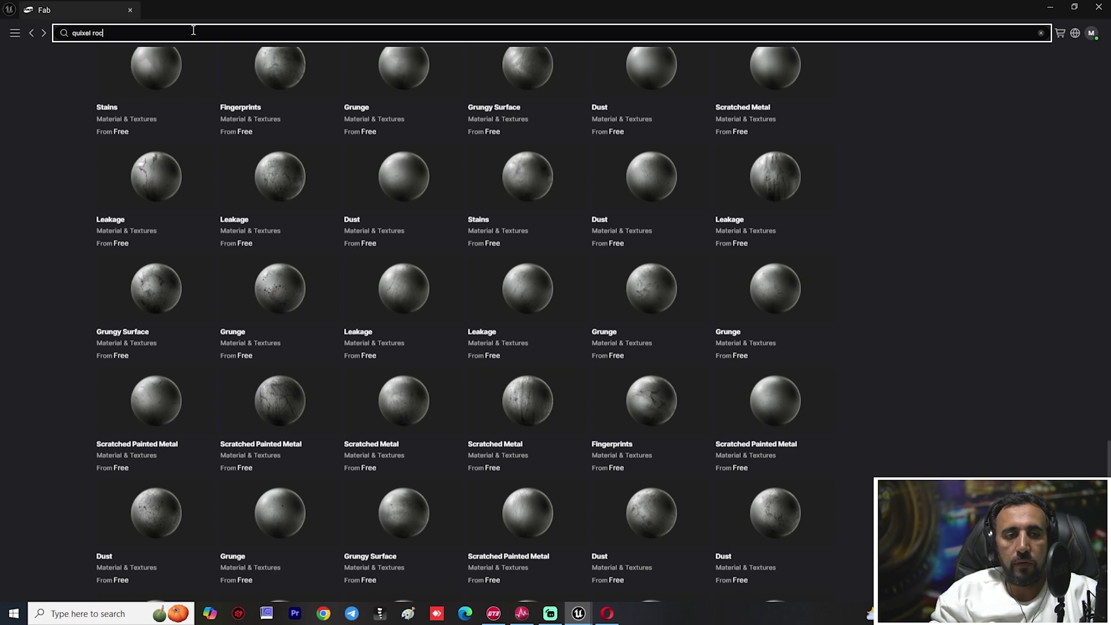
Search Fab for "quixel rock" and look through the rock models and materials
{"action": "type", "text": "k"}
{"action": "key", "text": "Return"}
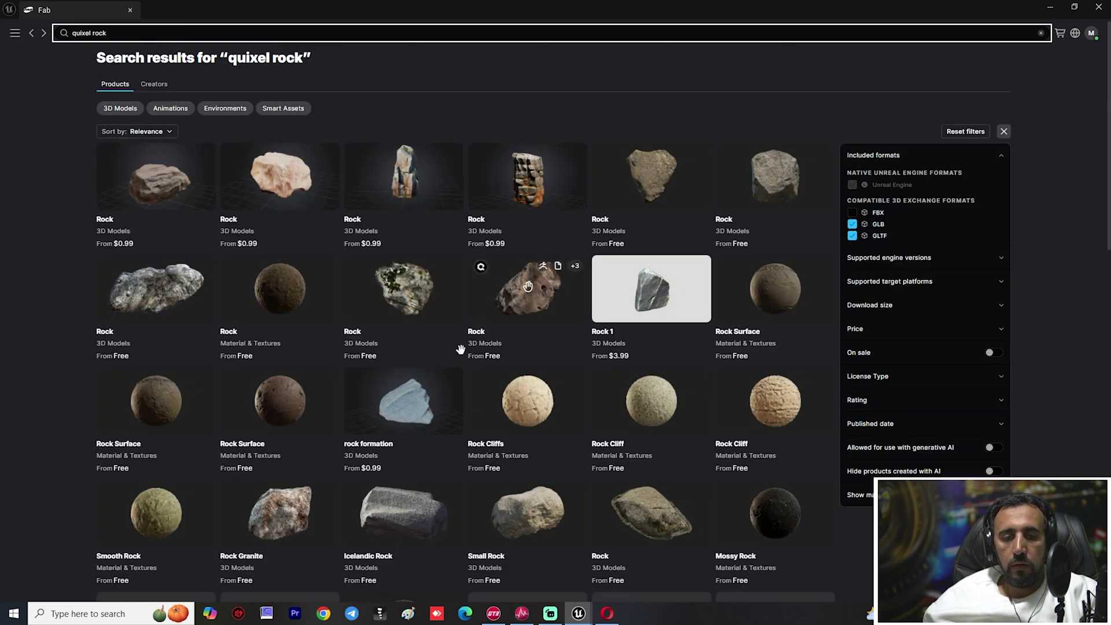
{"action": "scroll", "coordinate": [521, 405], "scroll_direction": "down", "scroll_amount": 8}
{"action": "scroll", "coordinate": [695, 289], "scroll_direction": "down", "scroll_amount": 4}
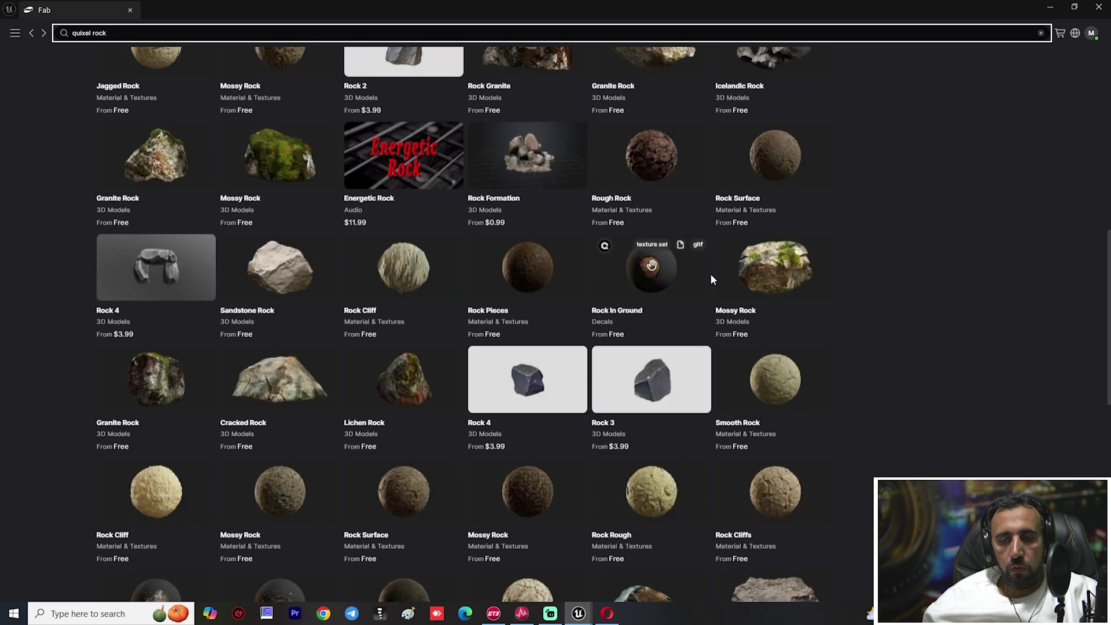
Restore the Fab window to a smaller size and place the free brown Rock model on the floor beside the Humanoid Fly
{"action": "double_click", "coordinate": [337, 20]}
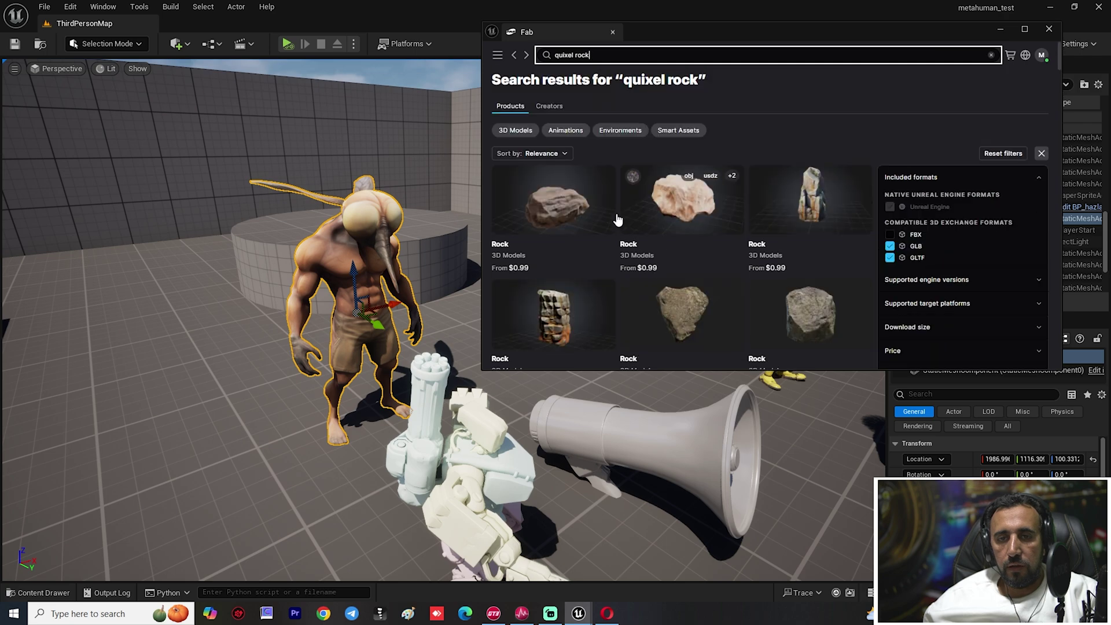
{"action": "scroll", "coordinate": [615, 219], "scroll_direction": "down", "scroll_amount": 4}
{"action": "left_click_drag", "start_coordinate": [209, 417], "coordinate": [209, 414]}
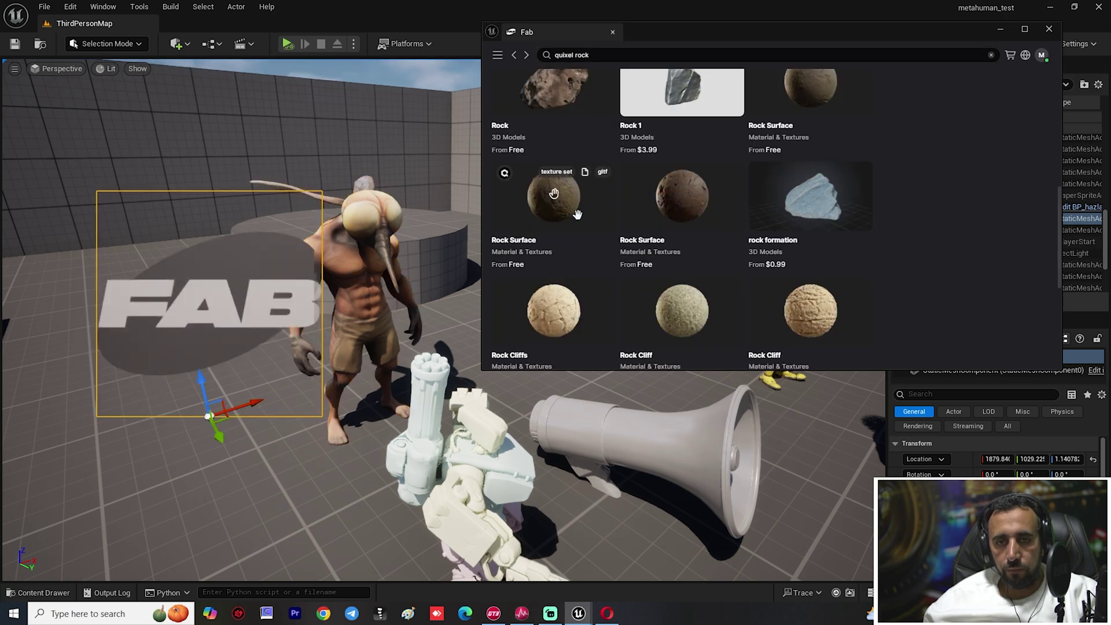
Place a free Mossy Rock 3D model on the floor in front of the brown rock and the Humanoid Fly
{"action": "scroll", "coordinate": [566, 121], "scroll_direction": "up", "scroll_amount": 4}
{"action": "scroll", "coordinate": [689, 218], "scroll_direction": "down", "scroll_amount": 5}
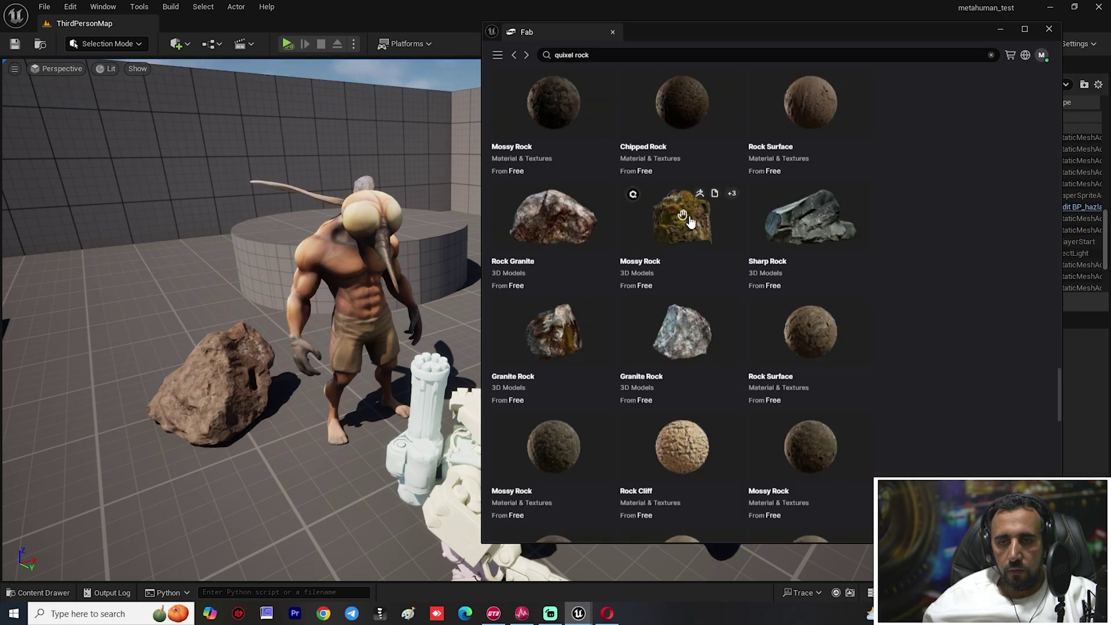
{"action": "left_click_drag", "start_coordinate": [683, 214], "coordinate": [291, 492]}
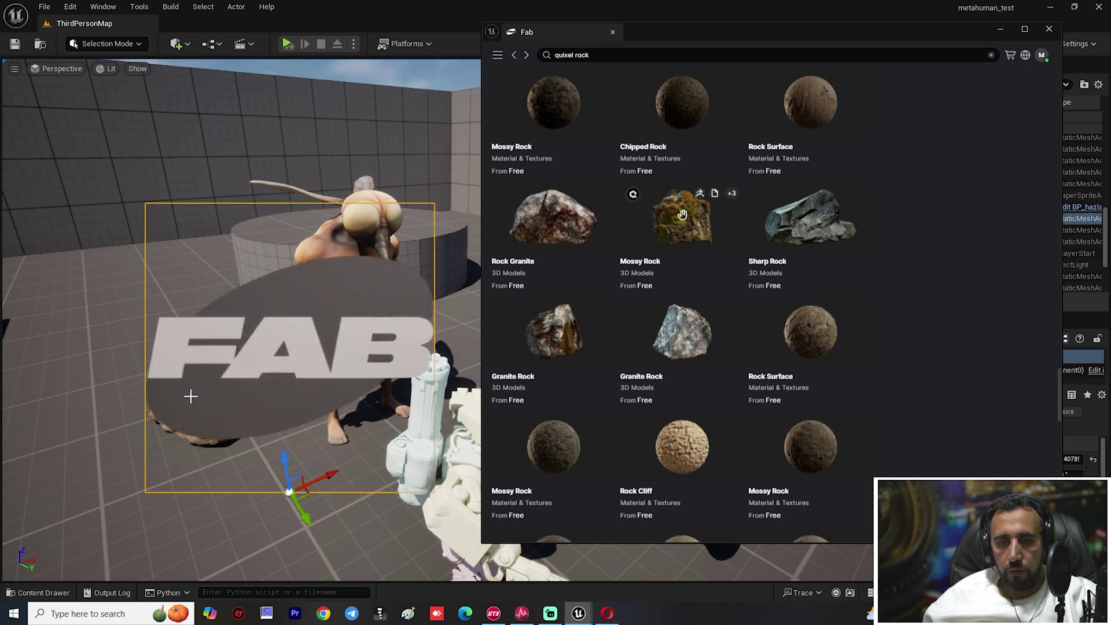
{"action": "right_click_drag", "start_coordinate": [88, 376], "coordinate": [156, 400]}
Place a free Granite Rock 3D model on the floor between the Mossy Rock and the robot
{"action": "scroll", "coordinate": [602, 379], "scroll_direction": "down", "scroll_amount": 9}
{"action": "scroll", "coordinate": [727, 342], "scroll_direction": "down", "scroll_amount": 8}
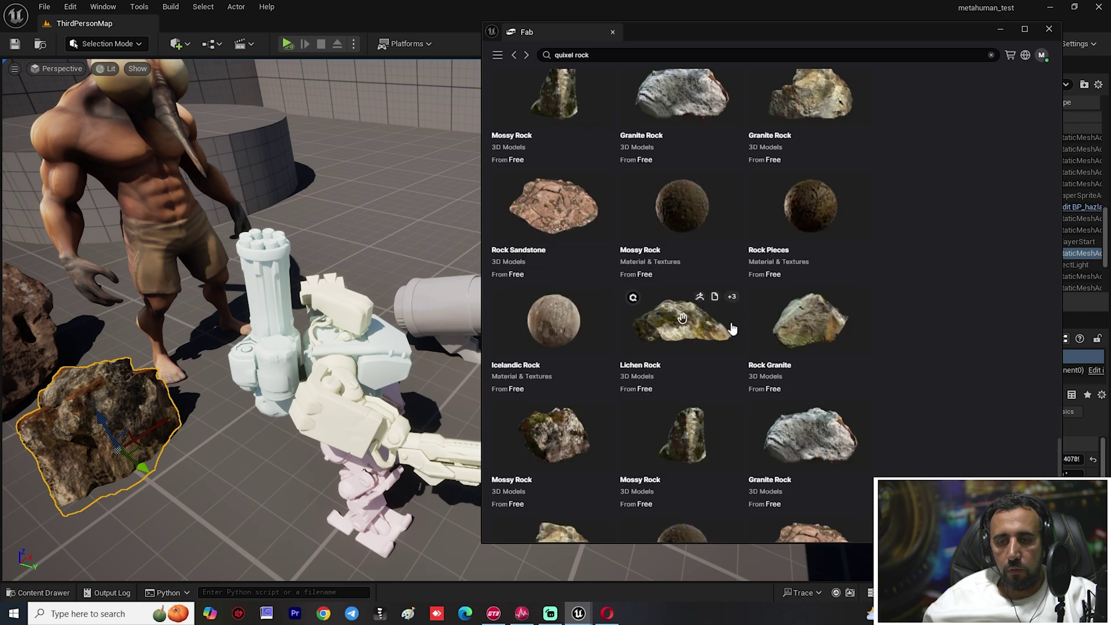
{"action": "left_click_drag", "start_coordinate": [811, 431], "coordinate": [267, 440]}
{"action": "right_click_drag", "start_coordinate": [261, 489], "coordinate": [266, 527]}
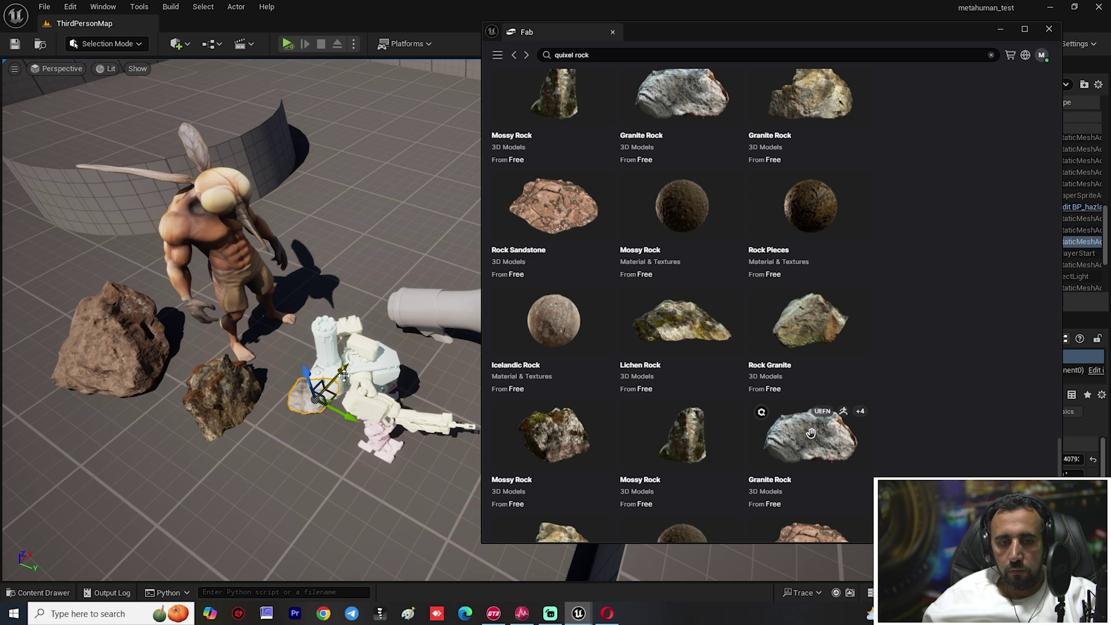
Scale the Granite Rock up until it is larger than the robot and shift it along the Y axis
{"action": "key", "text": "f"}
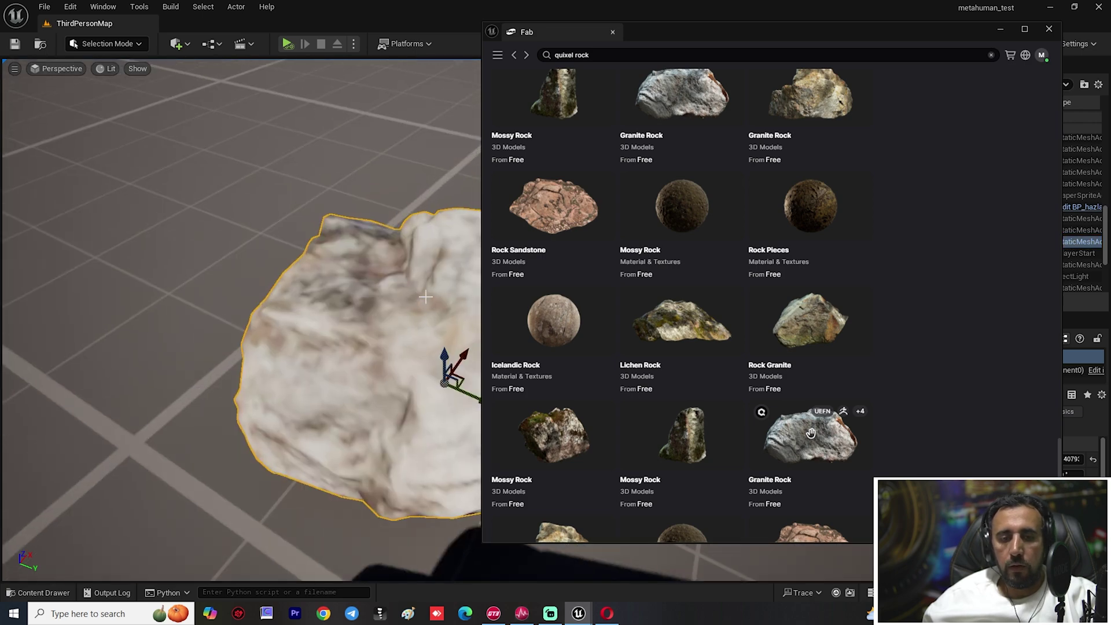
{"action": "scroll", "coordinate": [426, 296], "scroll_direction": "down", "scroll_amount": 6}
{"action": "key", "text": "r"}
{"action": "left_click_drag", "start_coordinate": [444, 331], "coordinate": [485, 297]}
{"action": "key", "text": "w"}
{"action": "scroll", "coordinate": [352, 404], "scroll_direction": "down", "scroll_amount": 5}
{"action": "right_click_drag", "start_coordinate": [352, 404], "coordinate": [404, 380]}
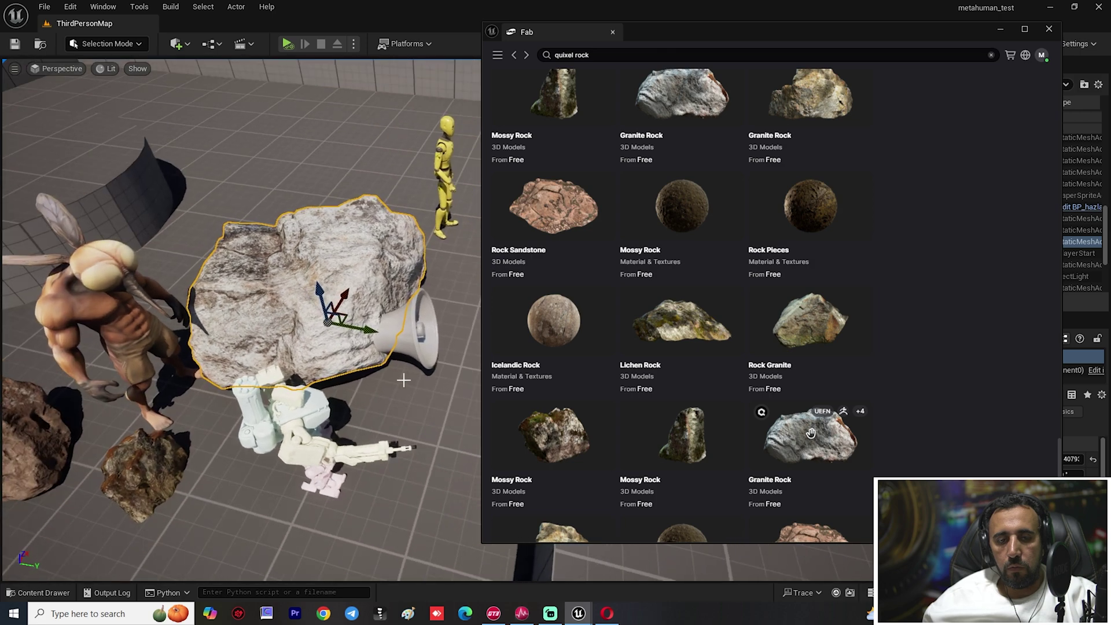
{"action": "left_click_drag", "start_coordinate": [354, 327], "coordinate": [261, 305]}
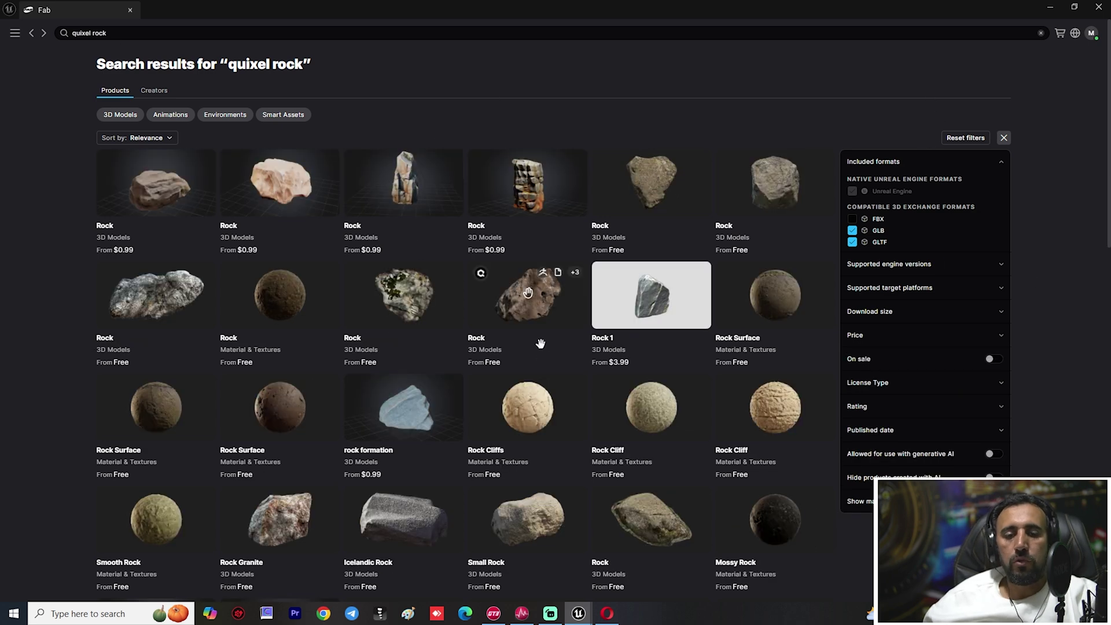
Look through the "quixel rock" results again in the maximized Fab window
{"action": "scroll", "coordinate": [546, 334], "scroll_direction": "down", "scroll_amount": 10}
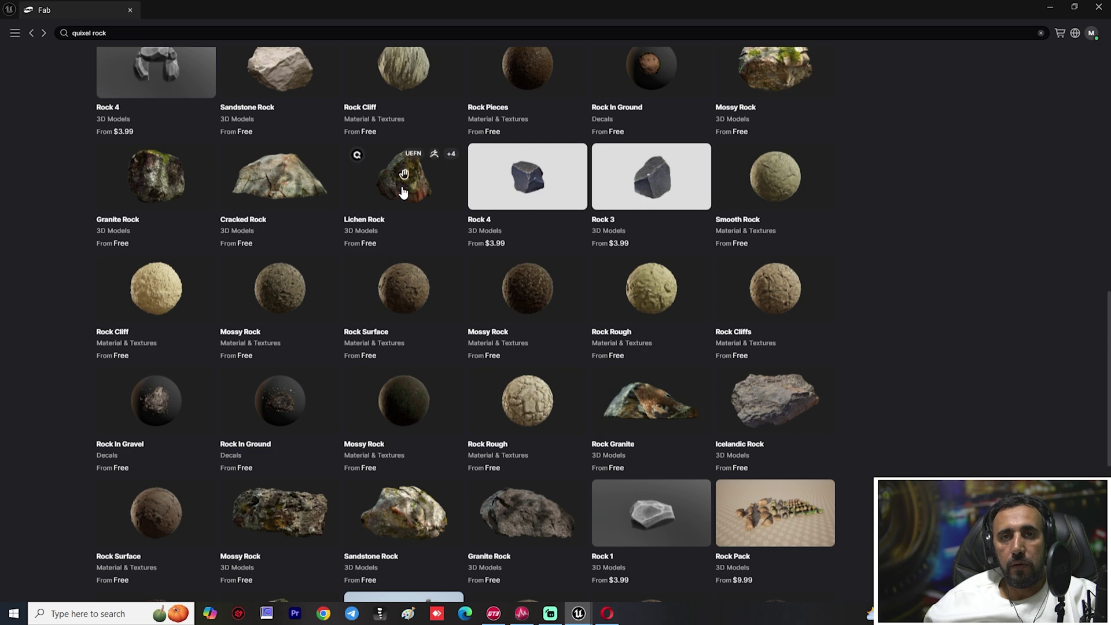
{"action": "scroll", "coordinate": [870, 277], "scroll_direction": "up", "scroll_amount": 10}
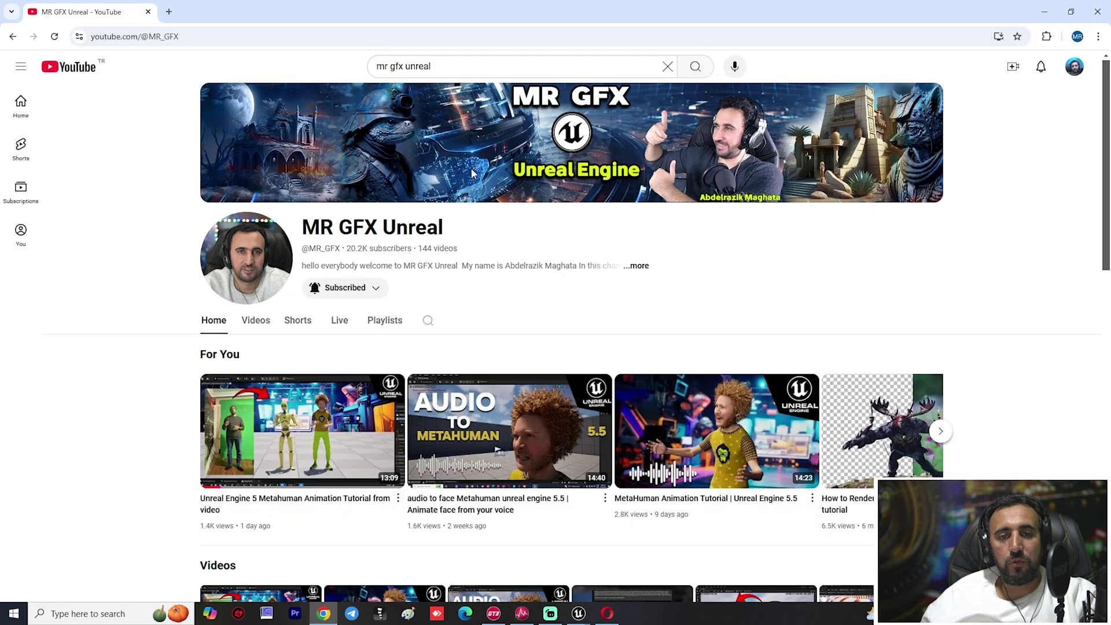
Look through the videos and playlists on the MR GFX Unreal channel's home page on YouTube in the browser
{"action": "scroll", "coordinate": [543, 248], "scroll_direction": "down", "scroll_amount": 4}
{"action": "scroll", "coordinate": [596, 280], "scroll_direction": "up", "scroll_amount": 4}
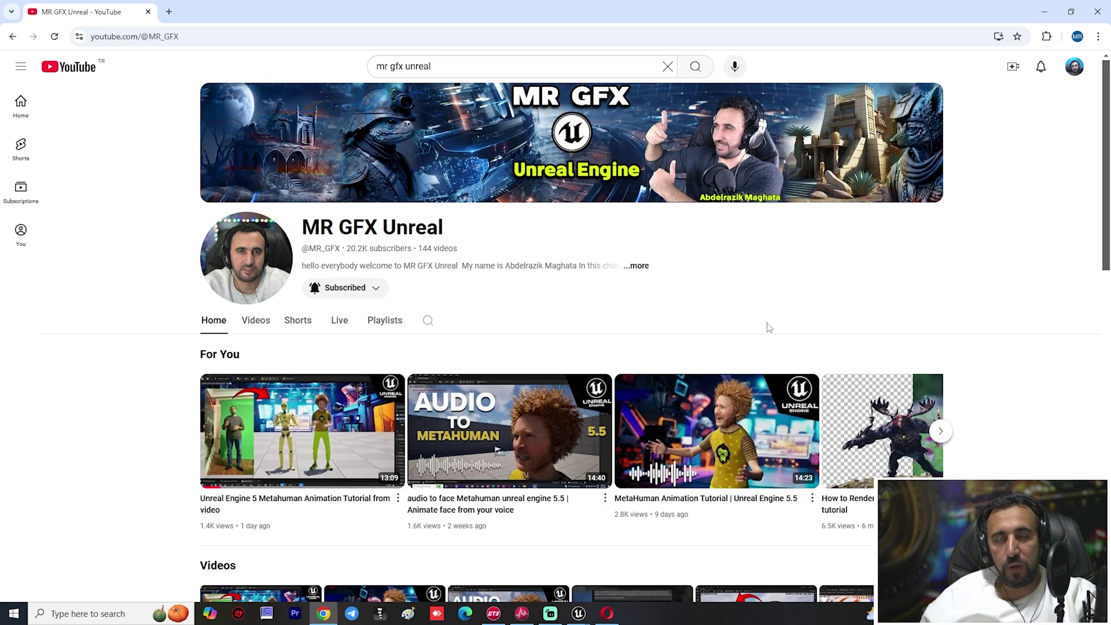
{"action": "scroll", "coordinate": [770, 336], "scroll_direction": "down", "scroll_amount": 4}
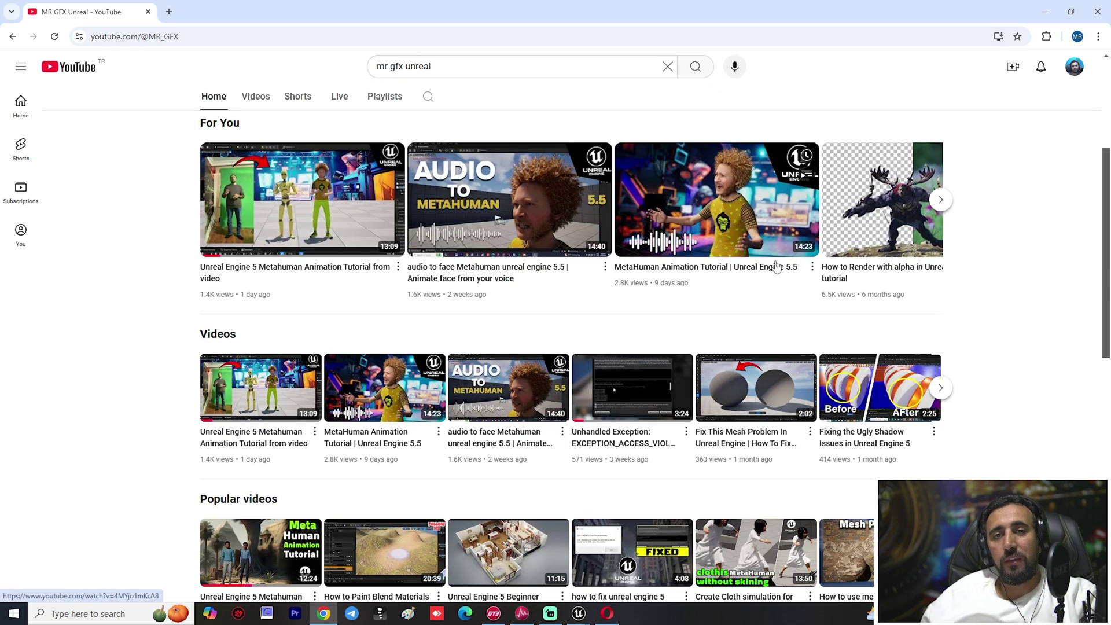
{"action": "mouse_move", "coordinate": [780, 281]}
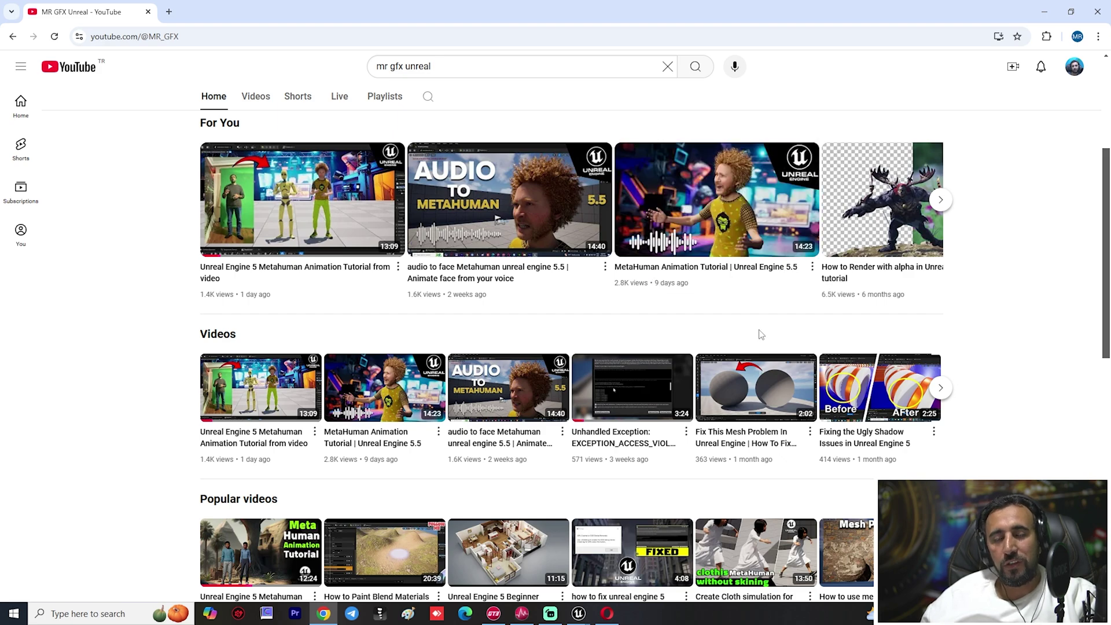
{"action": "scroll", "coordinate": [759, 330], "scroll_direction": "down", "scroll_amount": 10}
{"action": "scroll", "coordinate": [776, 365], "scroll_direction": "up", "scroll_amount": 15}
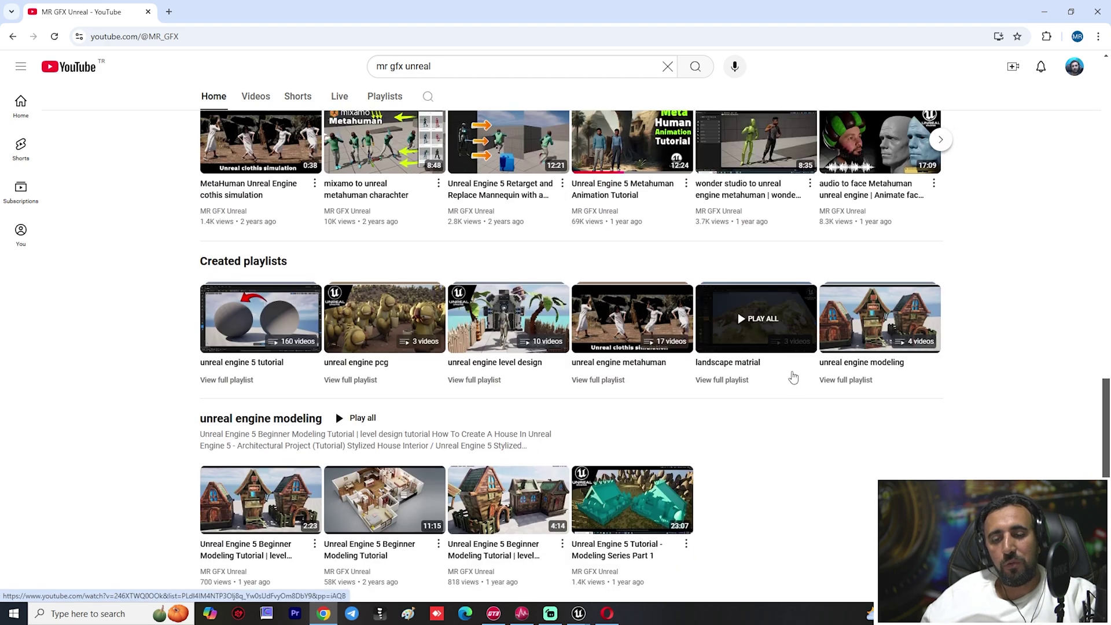
Open the MR GFX Unreal channel's full video list, sorted by latest, and look through it down to the older uploads
{"action": "left_click", "coordinate": [255, 320]}
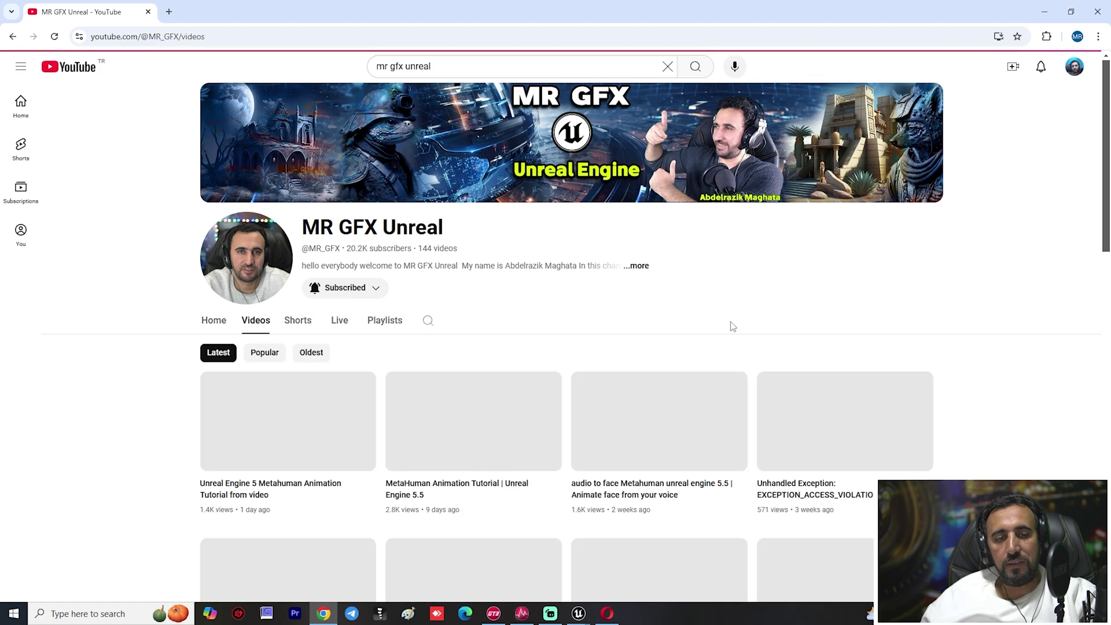
{"action": "scroll", "coordinate": [753, 330], "scroll_direction": "down", "scroll_amount": 10}
{"action": "scroll", "coordinate": [800, 338], "scroll_direction": "down", "scroll_amount": 5}
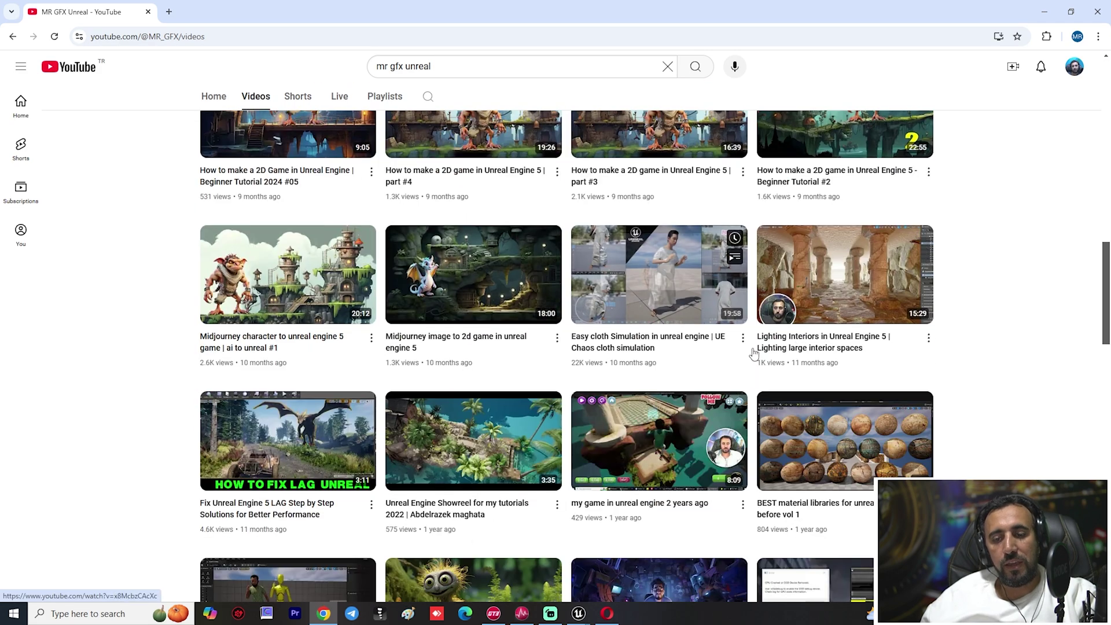
{"action": "scroll", "coordinate": [747, 348], "scroll_direction": "down", "scroll_amount": 4}
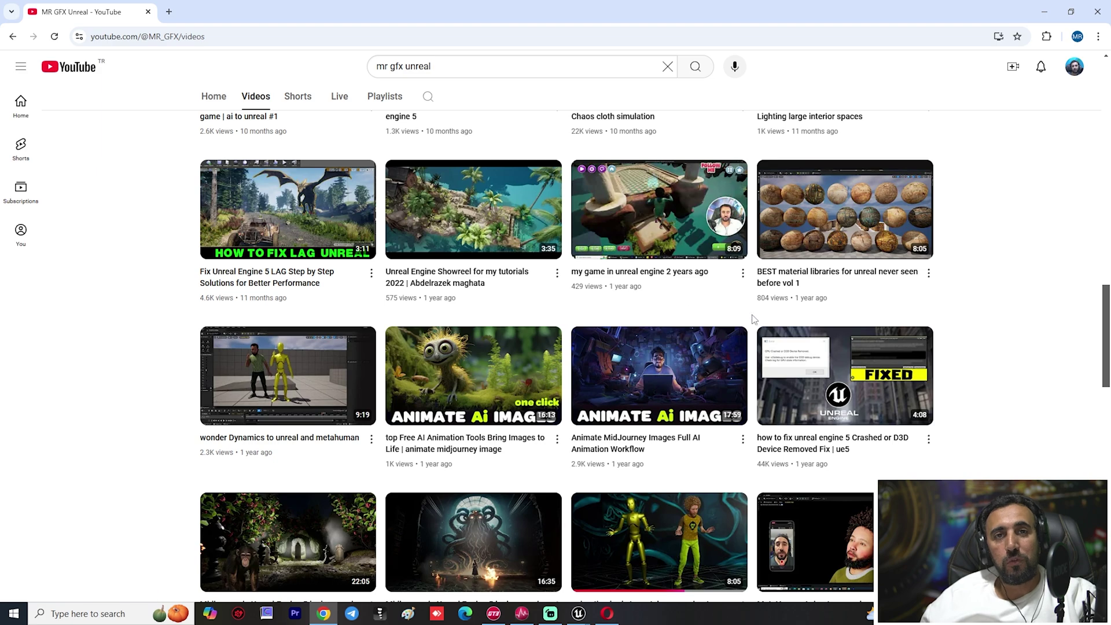
{"action": "scroll", "coordinate": [706, 312], "scroll_direction": "down", "scroll_amount": 5}
{"action": "scroll", "coordinate": [684, 337], "scroll_direction": "down", "scroll_amount": 3}
{"action": "scroll", "coordinate": [684, 338], "scroll_direction": "down", "scroll_amount": 11}
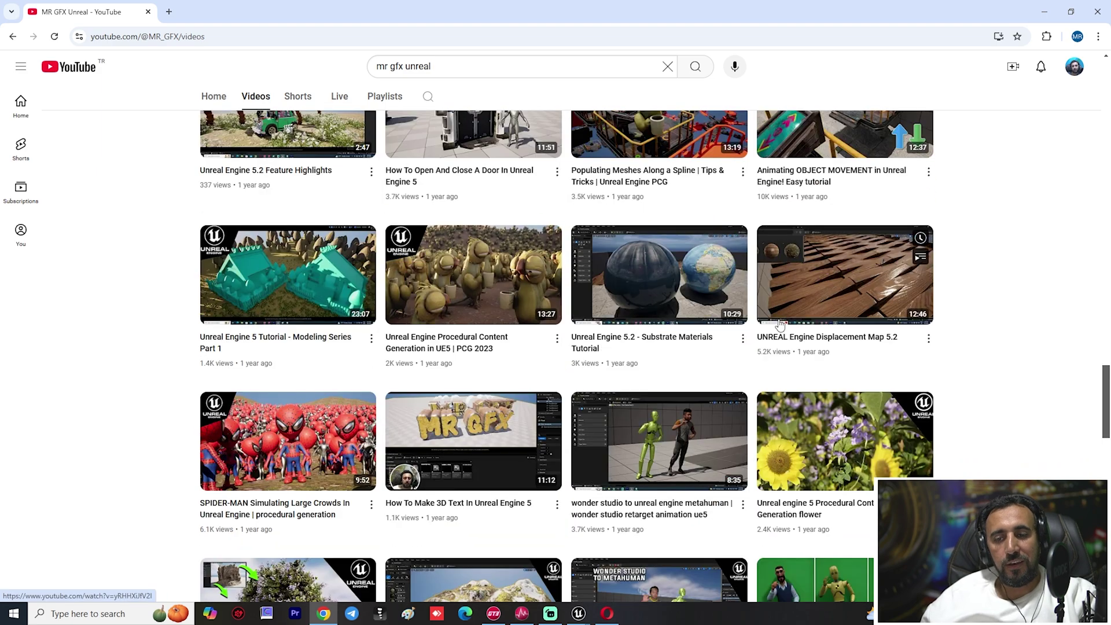
{"action": "scroll", "coordinate": [692, 286], "scroll_direction": "down", "scroll_amount": 16}
{"action": "scroll", "coordinate": [779, 326], "scroll_direction": "down", "scroll_amount": 4}
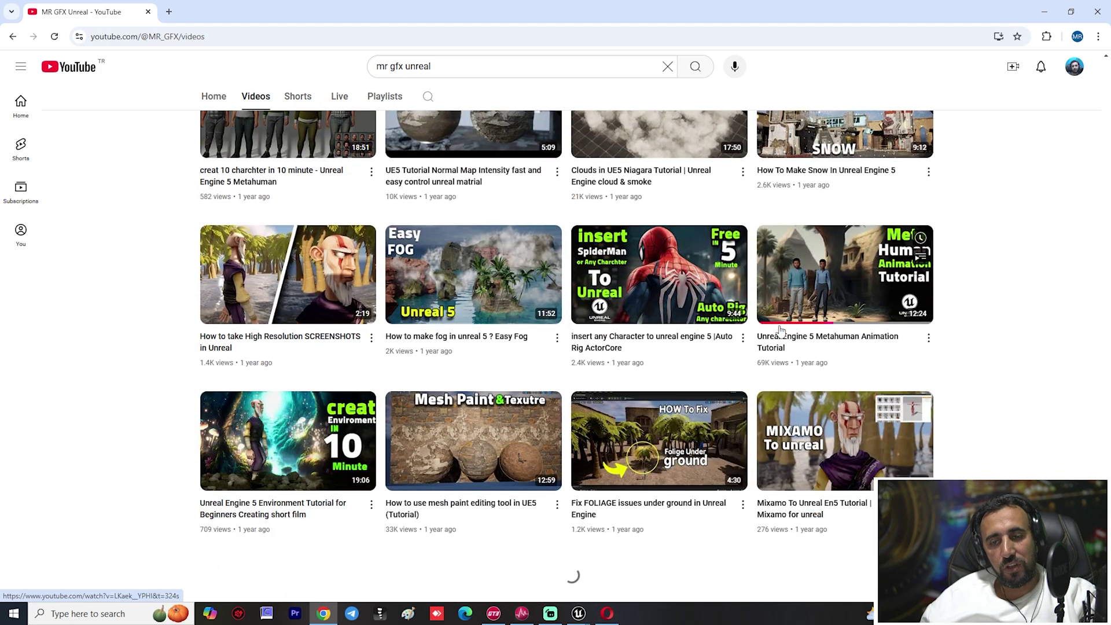
{"action": "scroll", "coordinate": [789, 347], "scroll_direction": "down", "scroll_amount": 11}
{"action": "scroll", "coordinate": [793, 367], "scroll_direction": "down", "scroll_amount": 8}
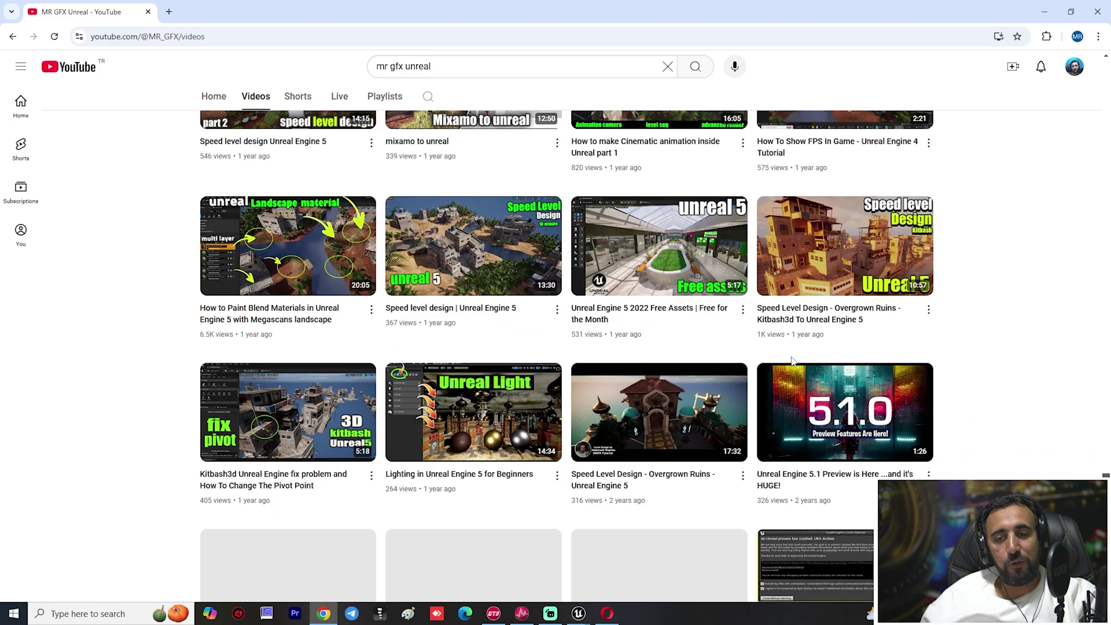